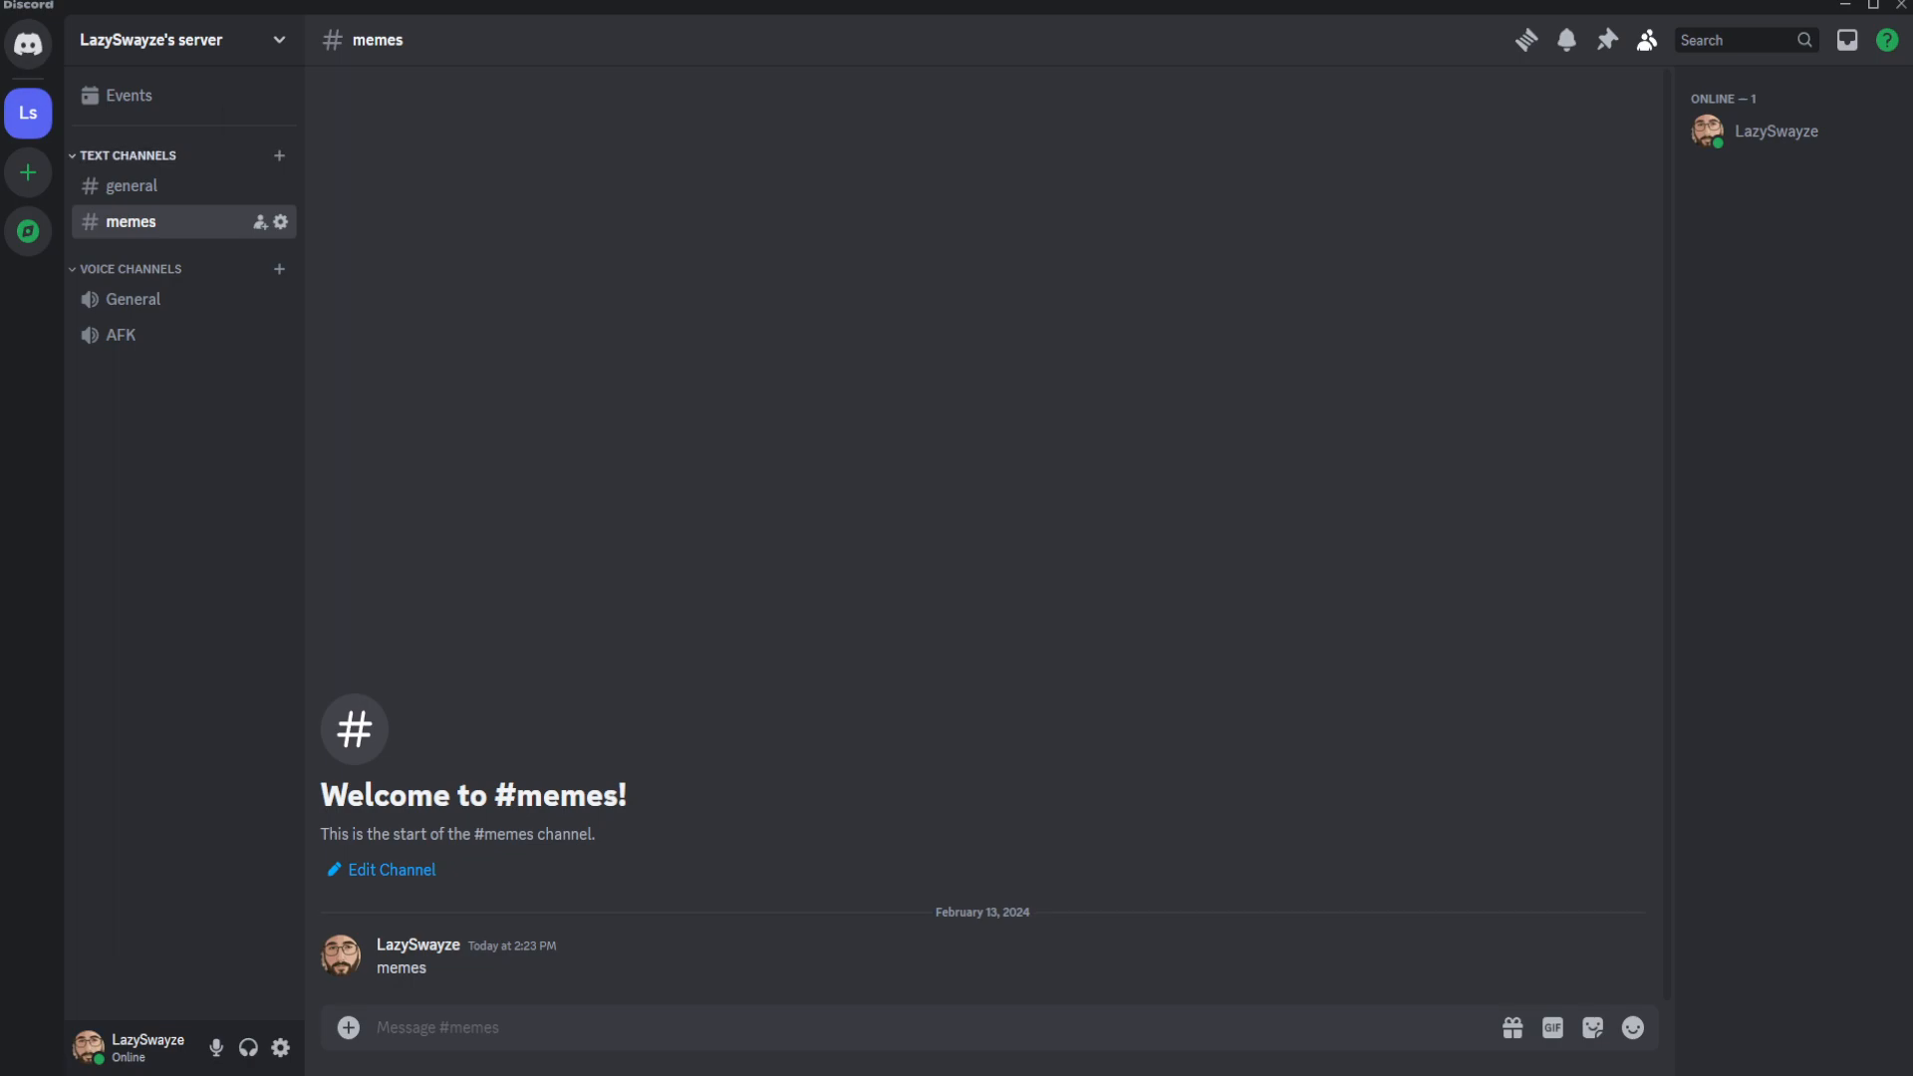
Make the Text Channels category private in its permission settings
{"action": "right_click", "coordinate": [157, 155]}
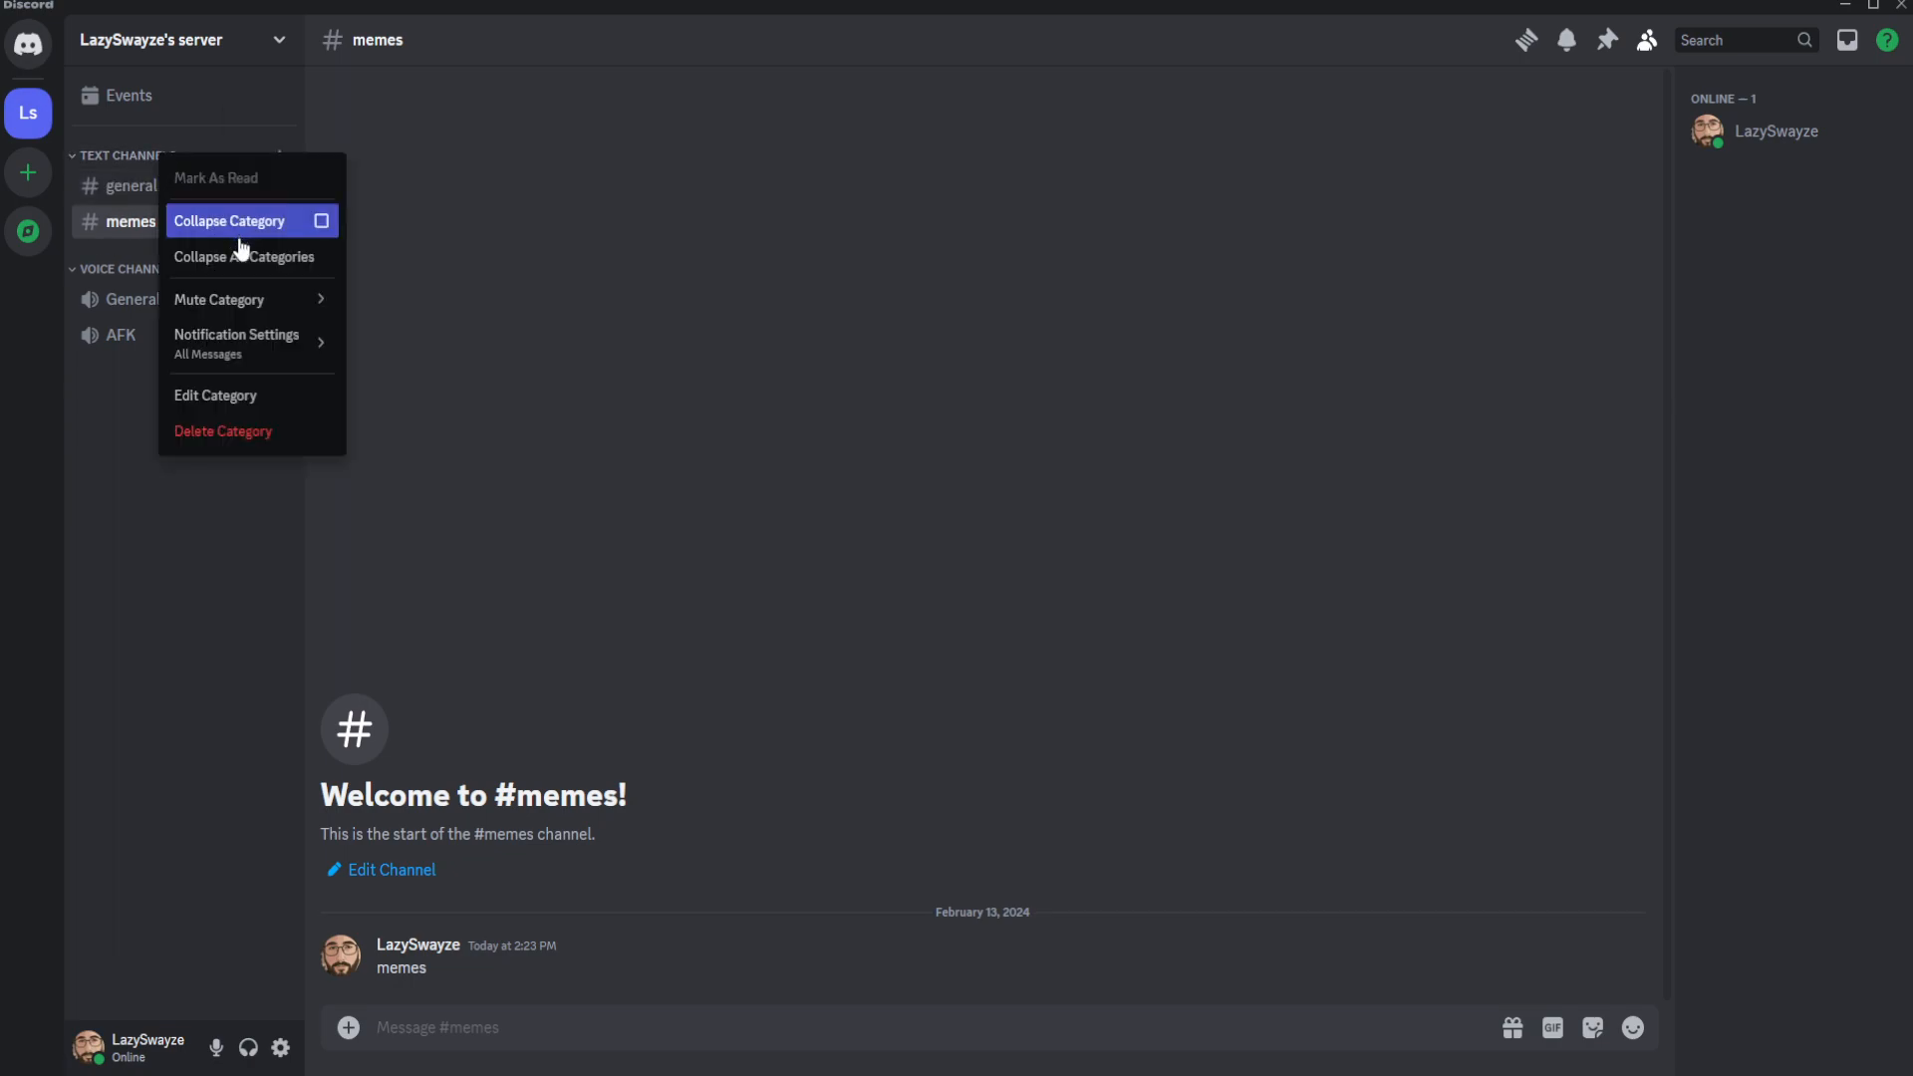
{"action": "left_click", "coordinate": [252, 399]}
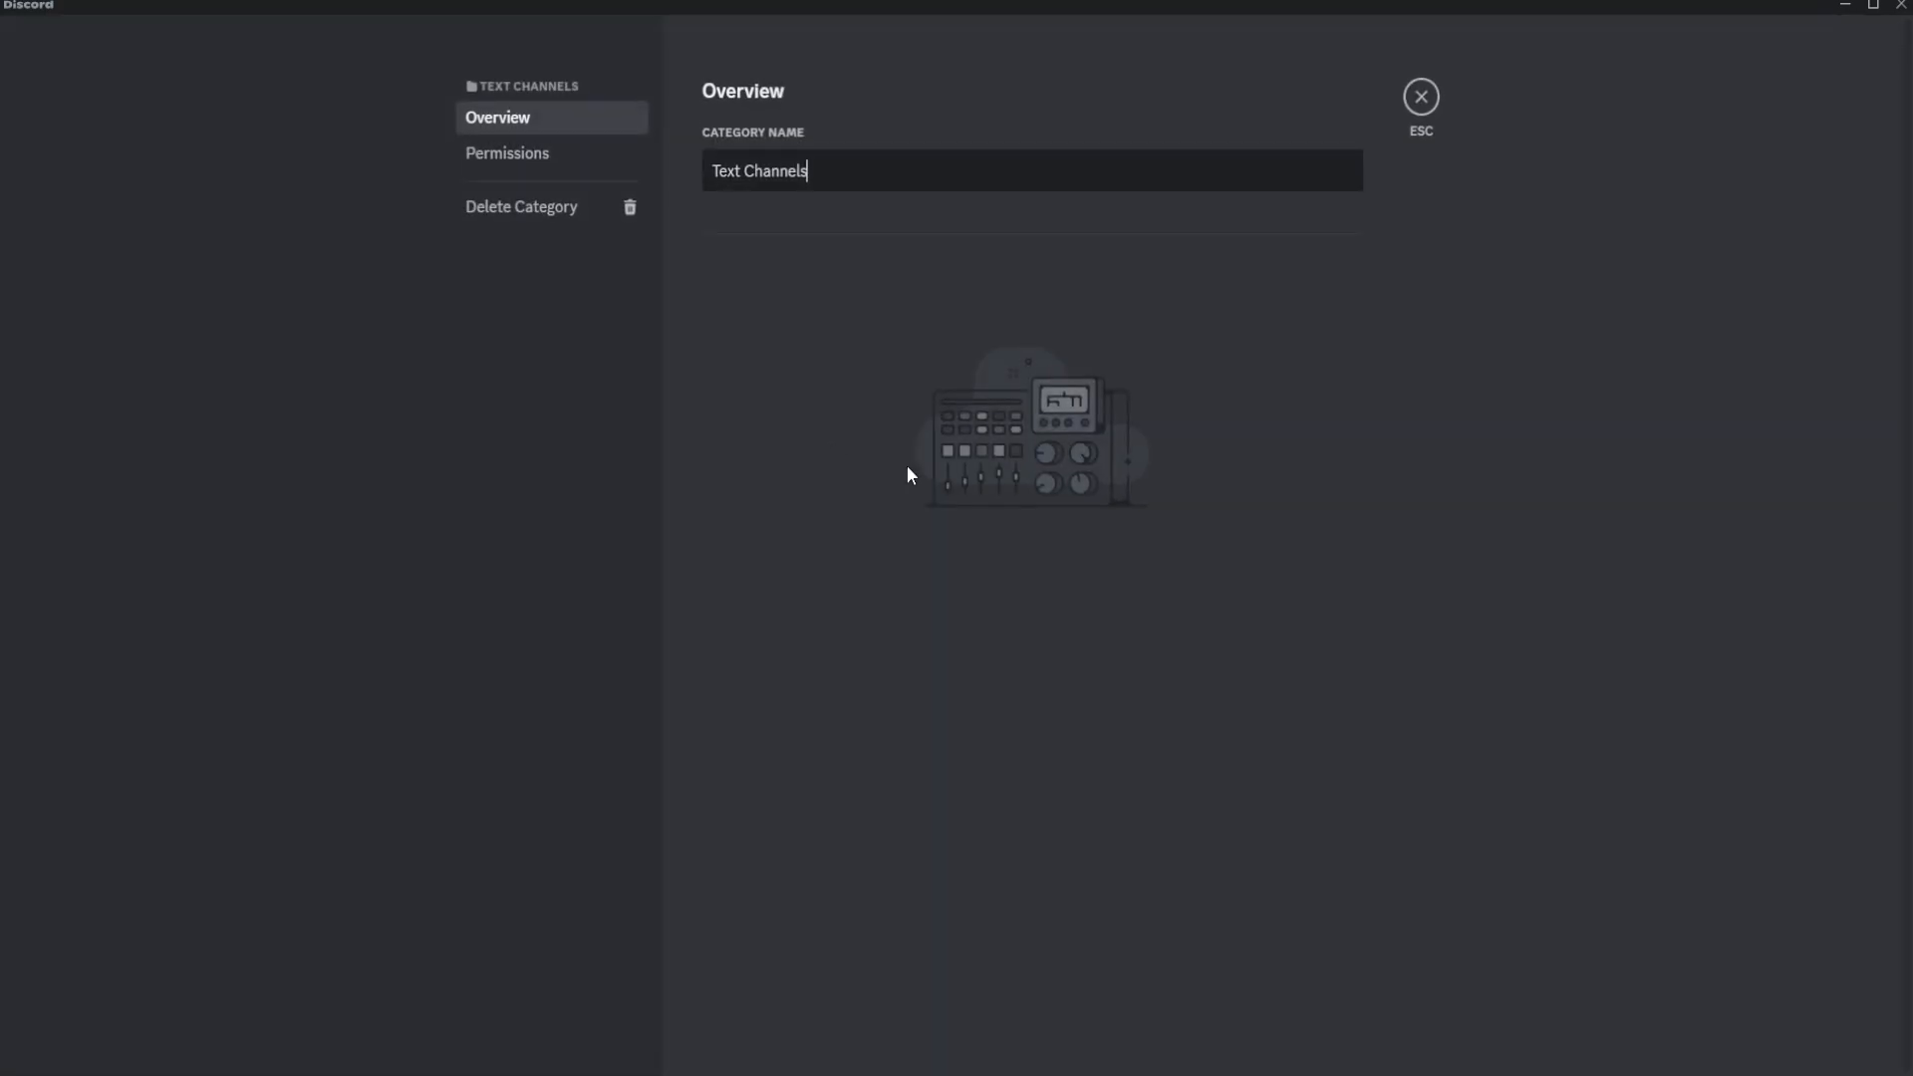
{"action": "left_click", "coordinate": [550, 159]}
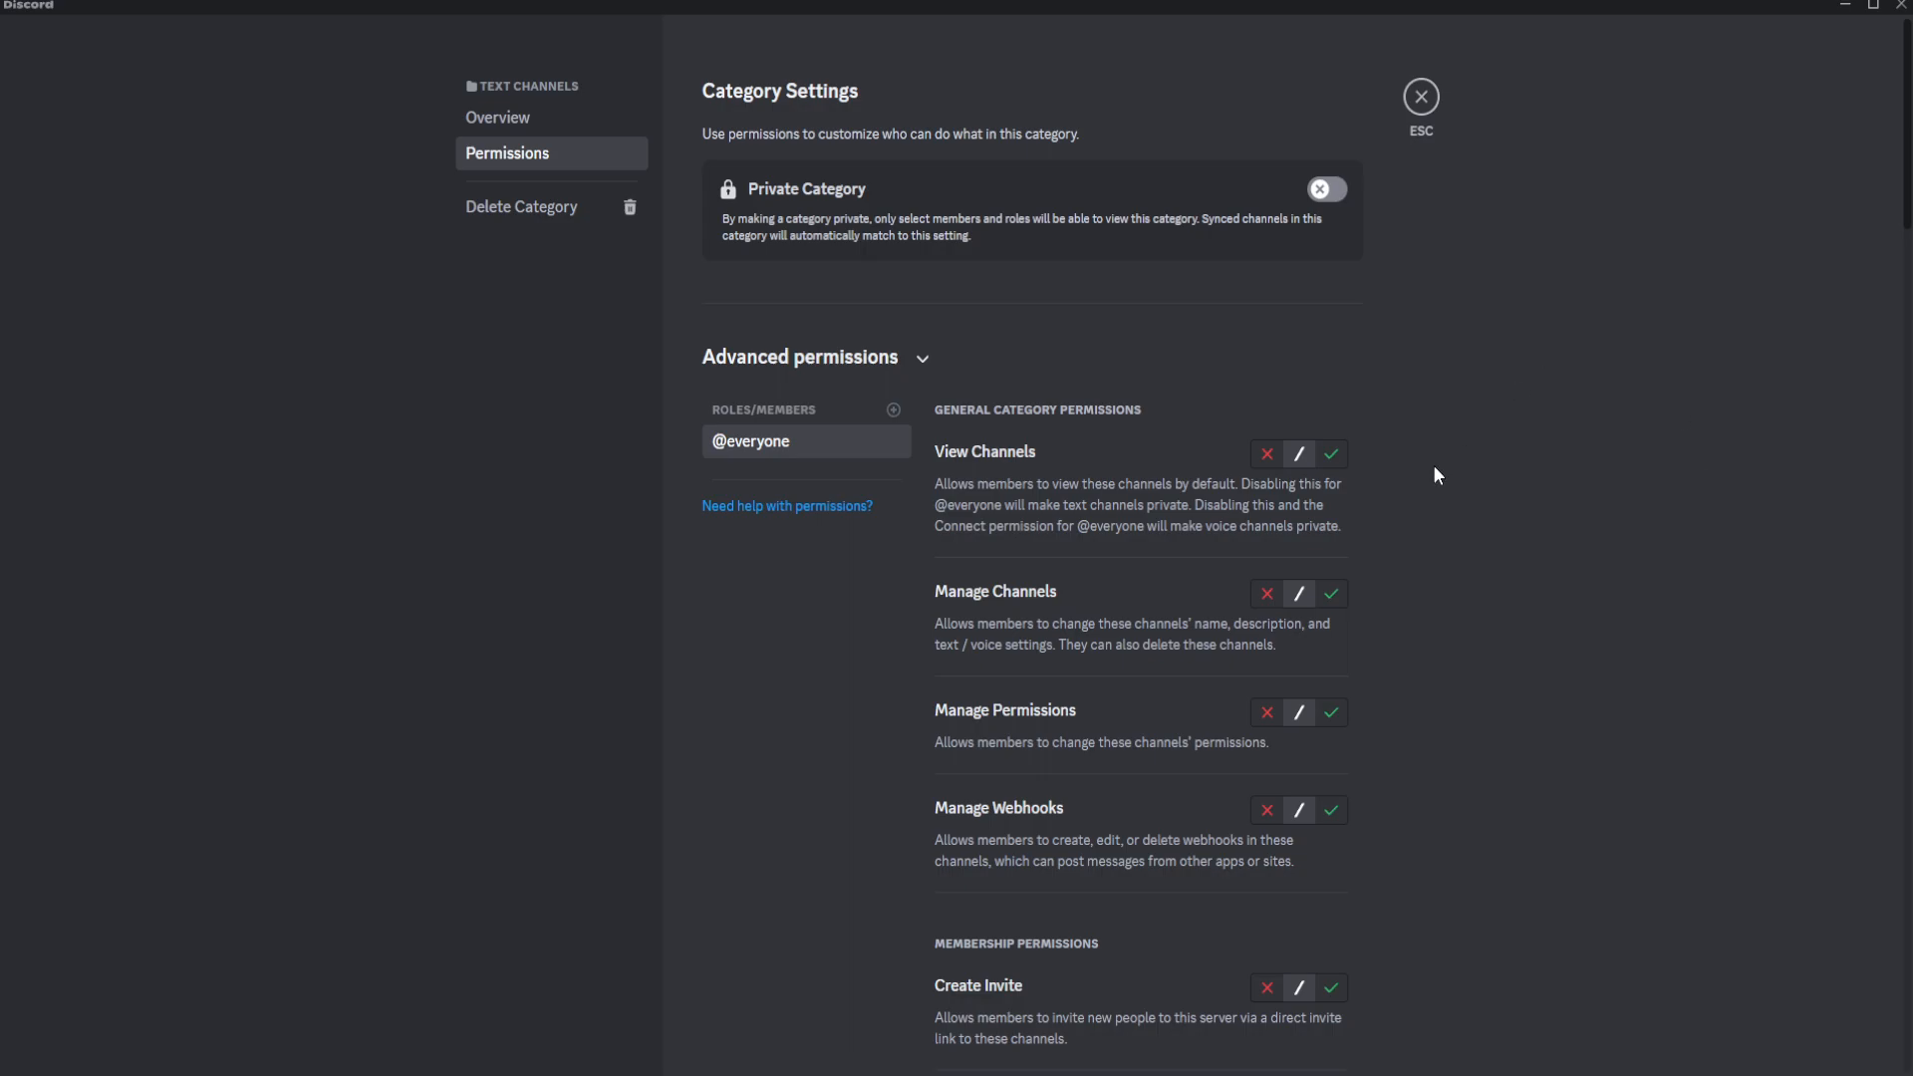
{"action": "left_click", "coordinate": [1330, 190]}
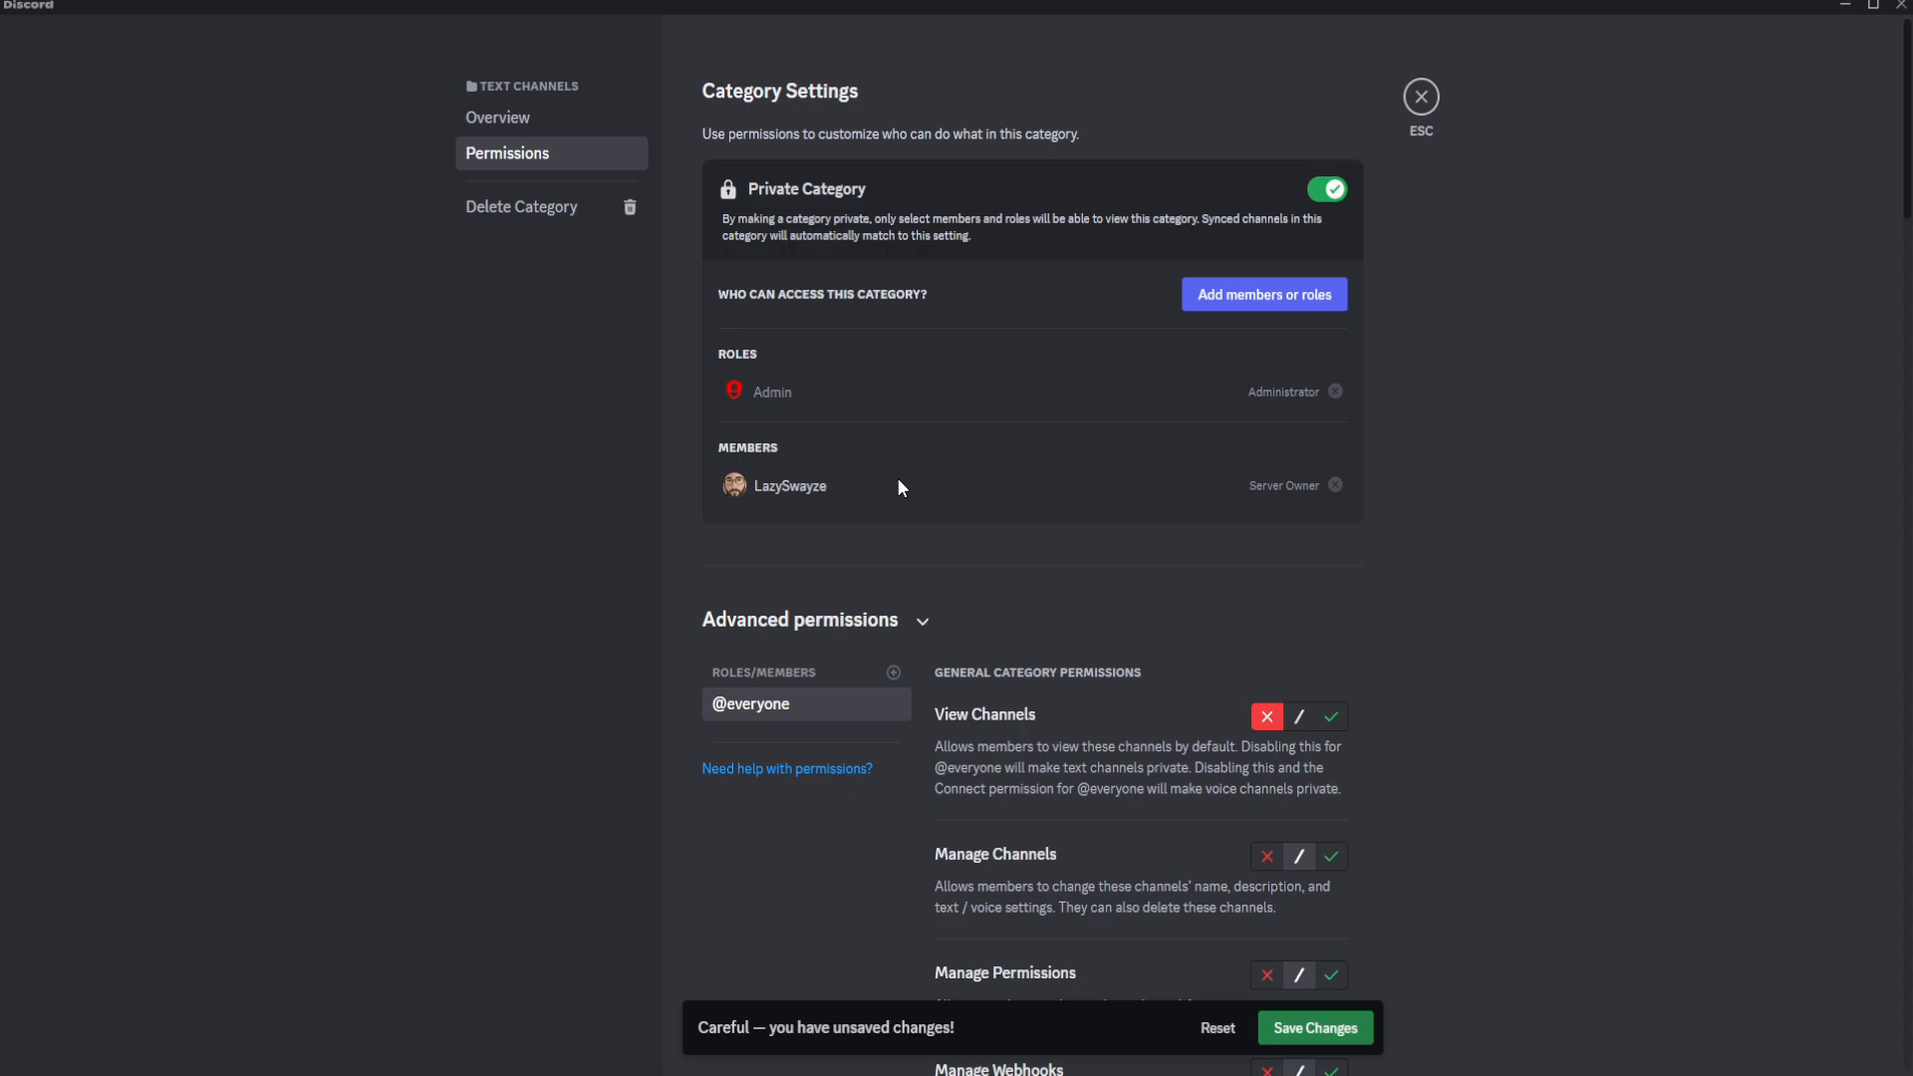
Give the Member role access to the private Text Channels category
{"action": "left_click", "coordinate": [1226, 305]}
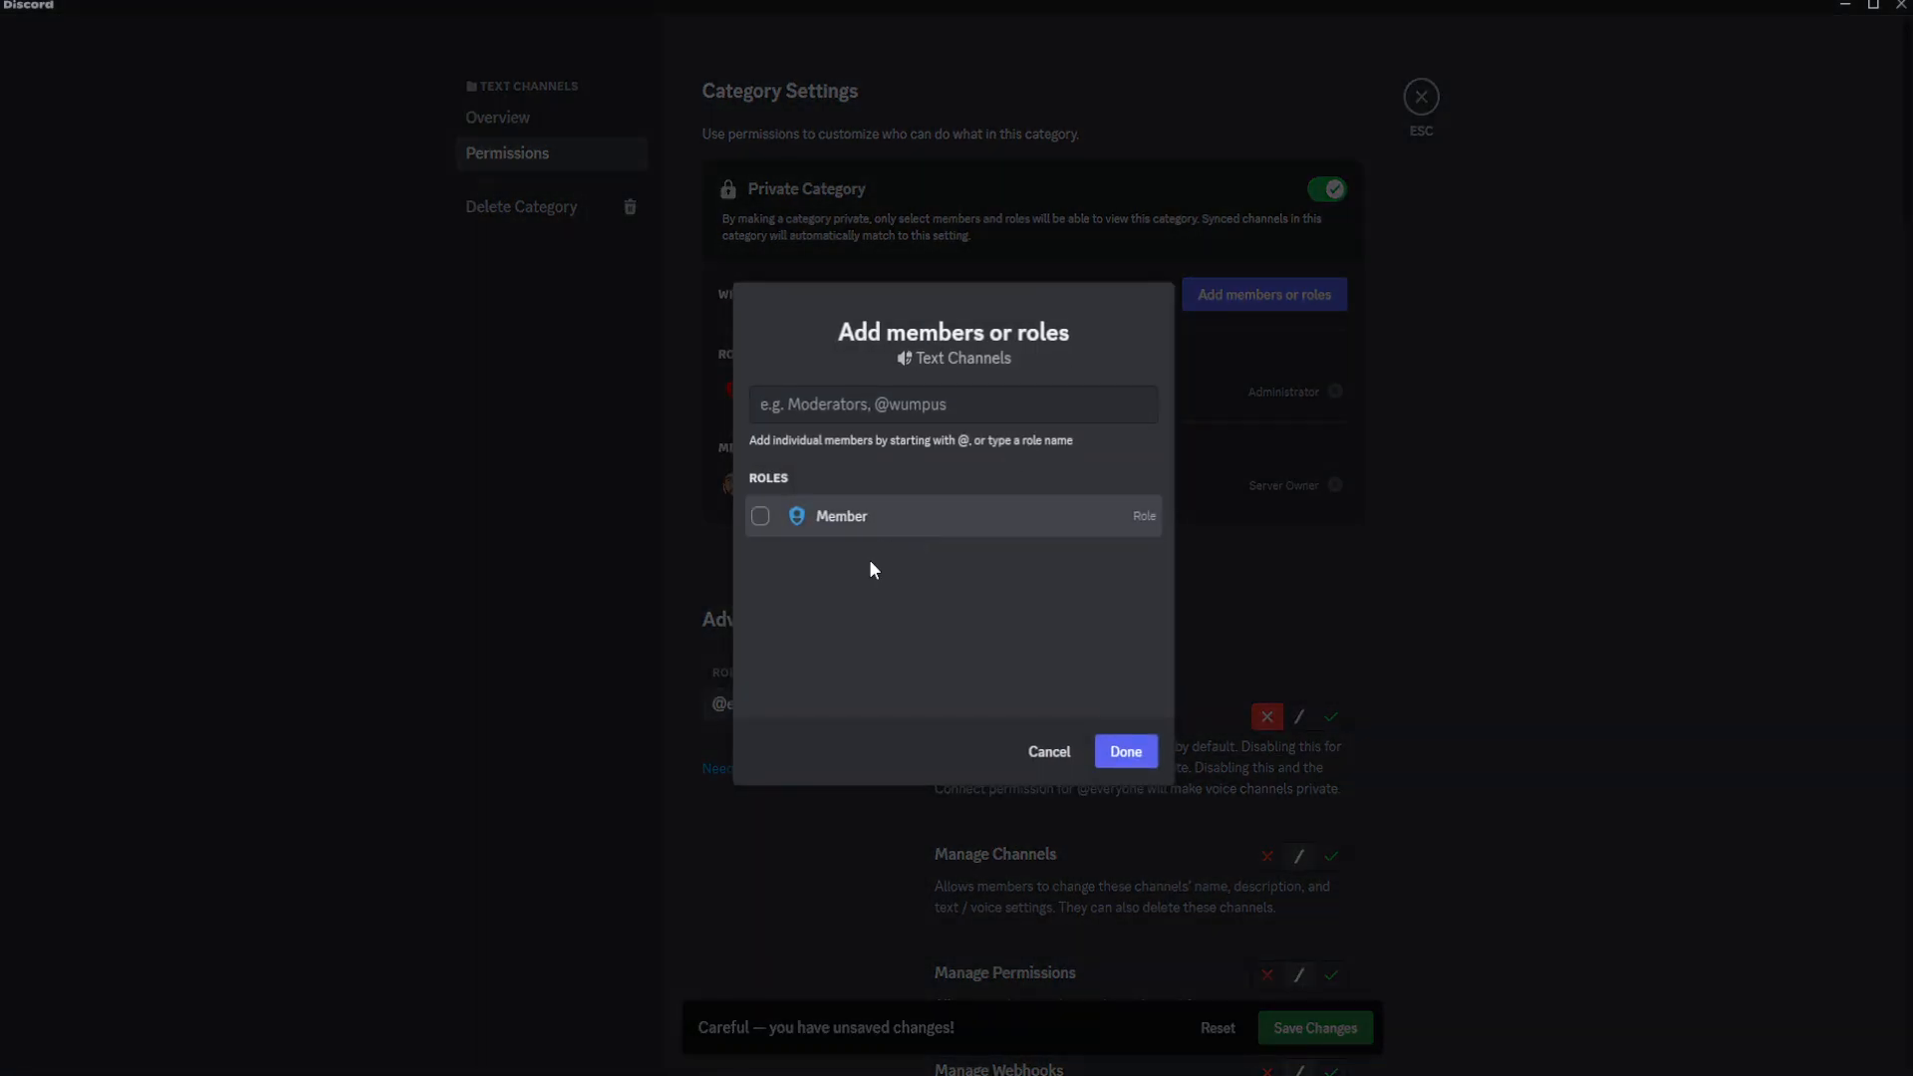
{"action": "left_click", "coordinate": [865, 518]}
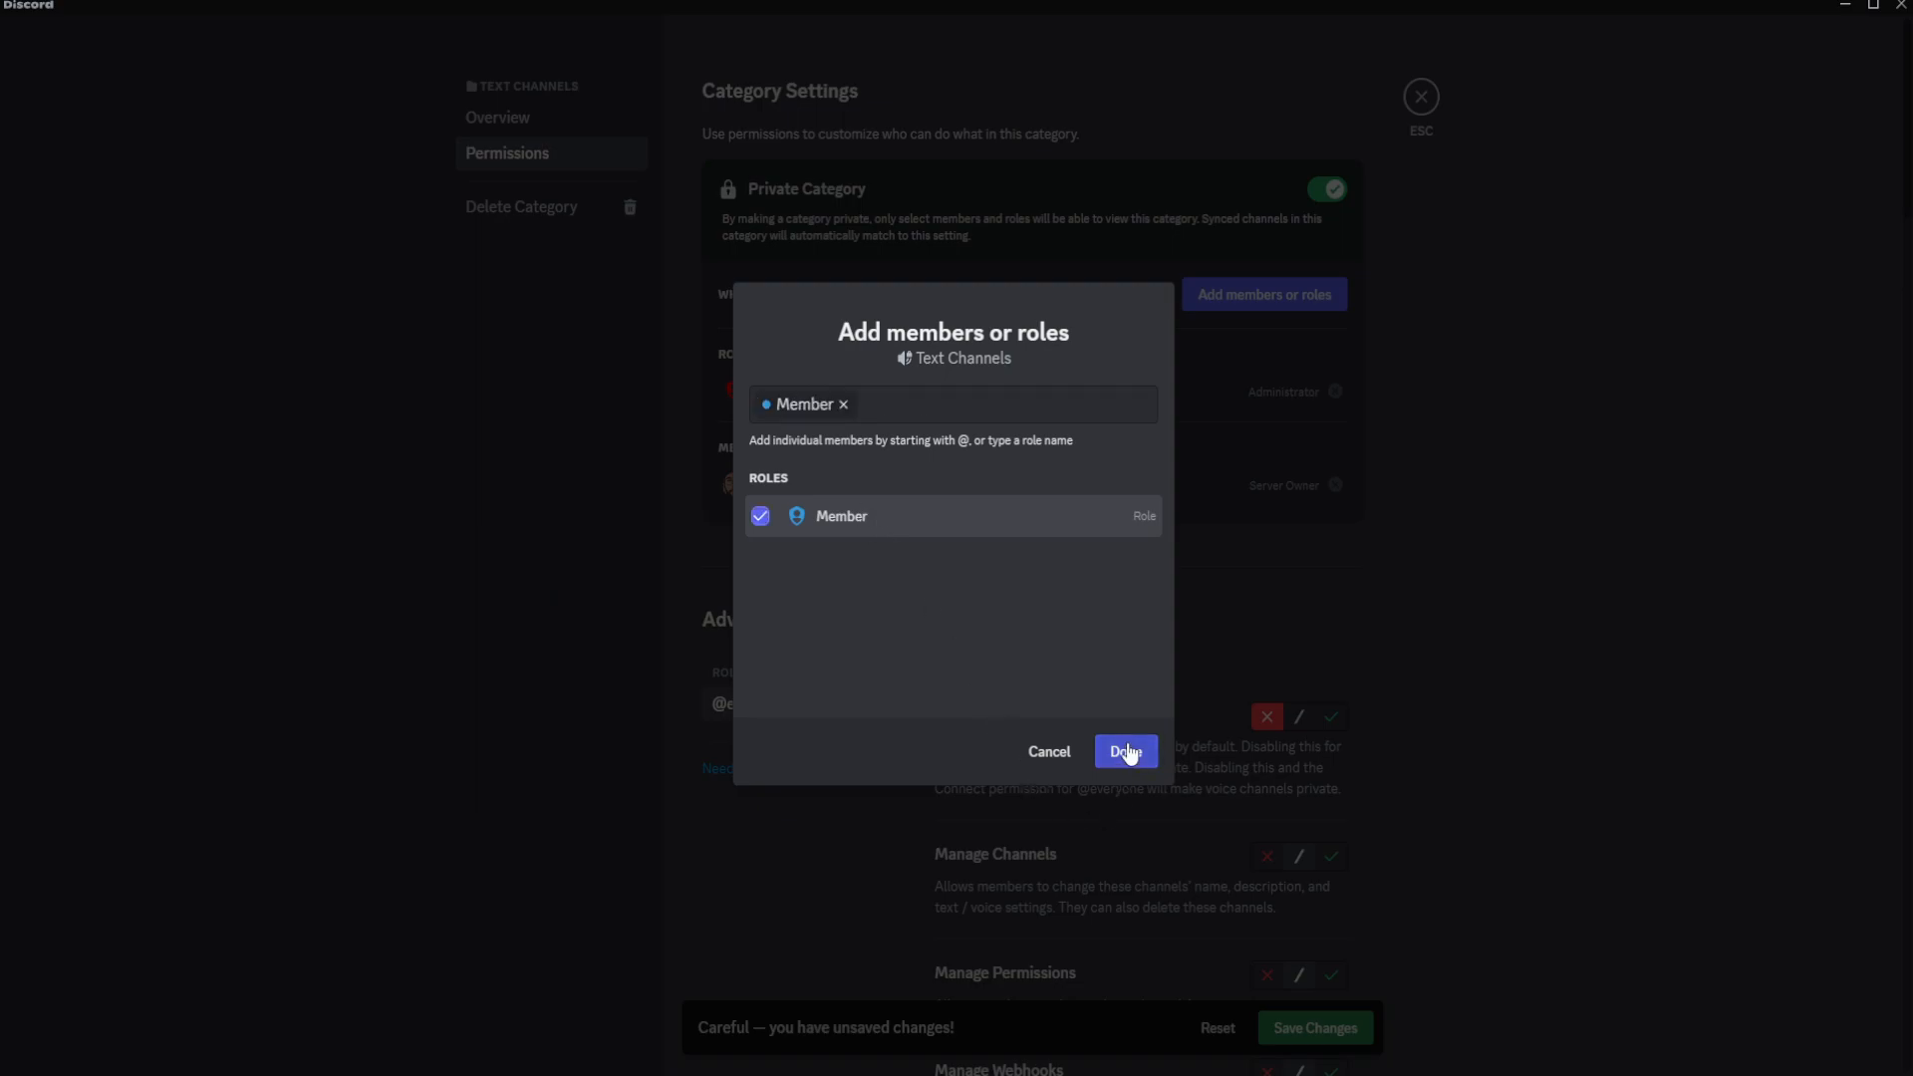
{"action": "left_click", "coordinate": [1126, 752]}
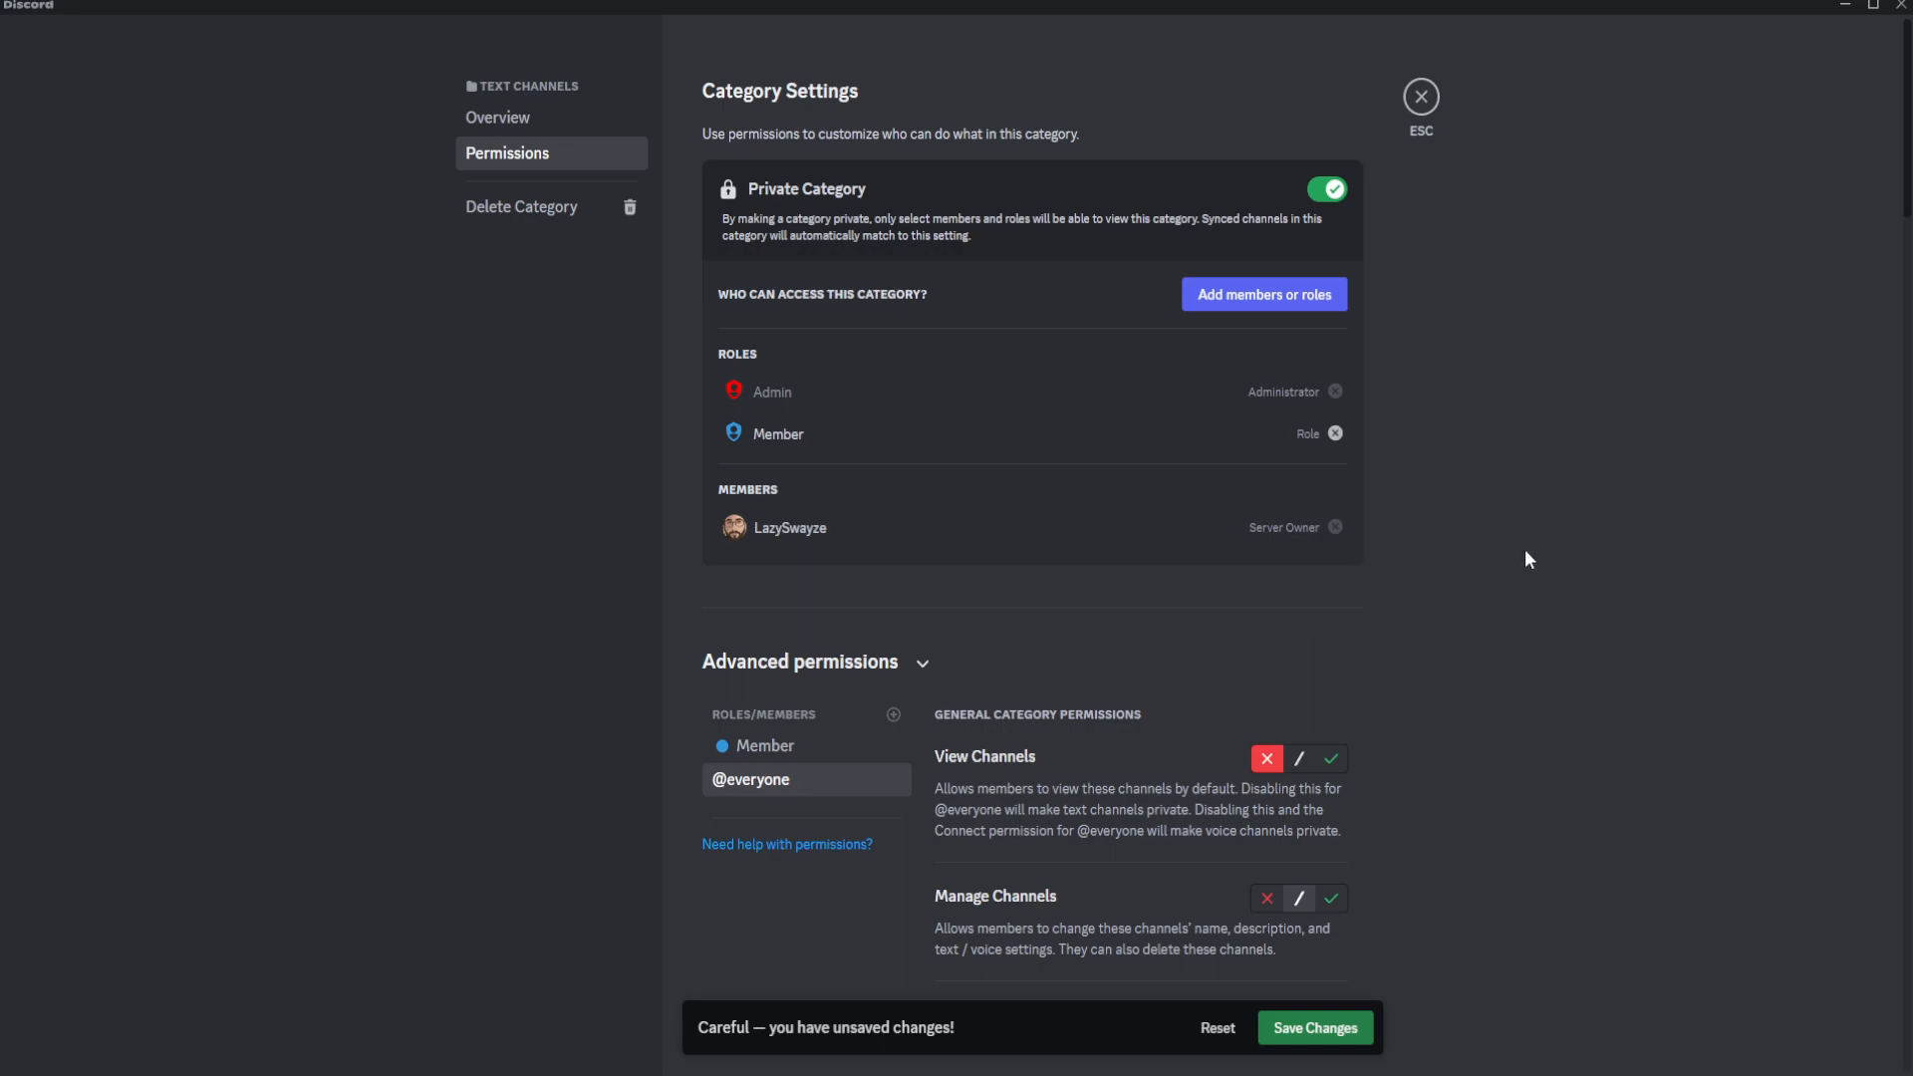
{"action": "mouse_move", "coordinate": [1340, 394]}
{"action": "scroll", "coordinate": [1492, 703], "scroll_direction": "down", "scroll_amount": 3}
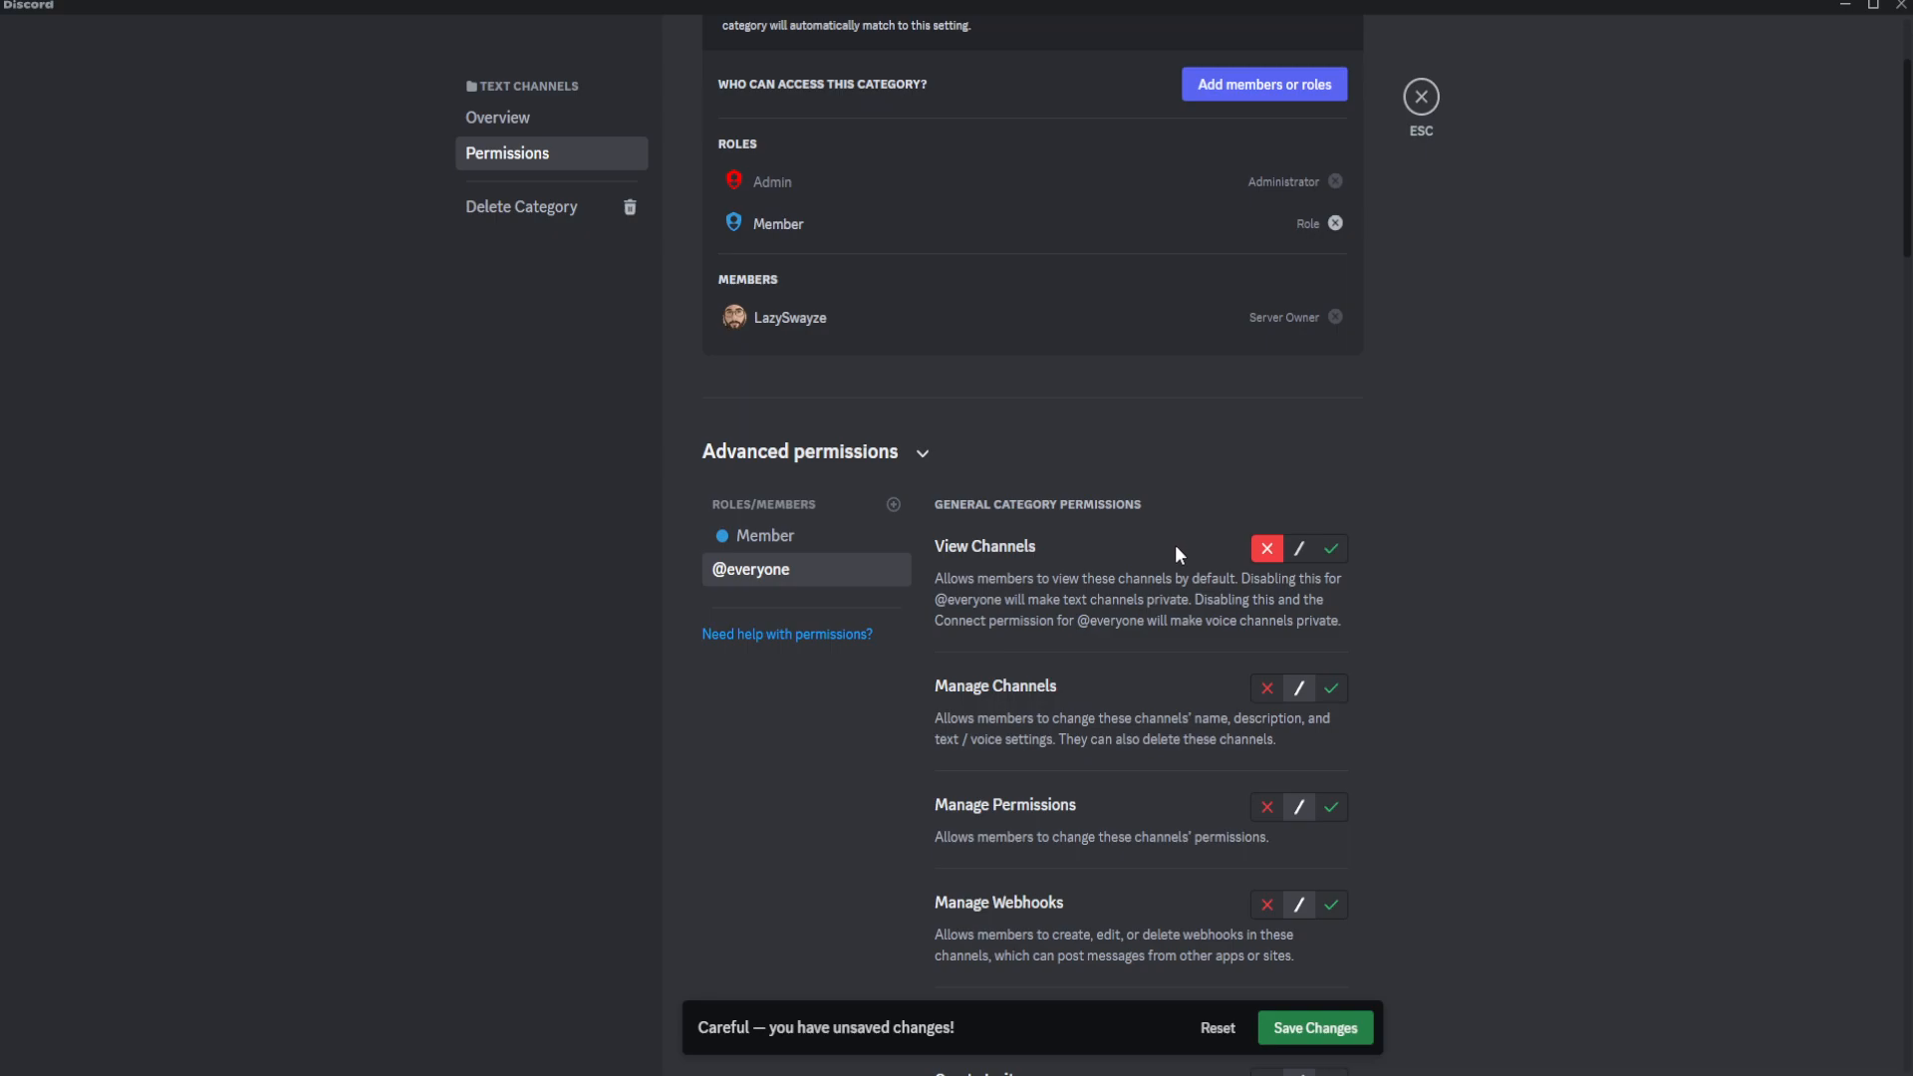
{"action": "scroll", "coordinate": [1150, 619], "scroll_direction": "down", "scroll_amount": 3}
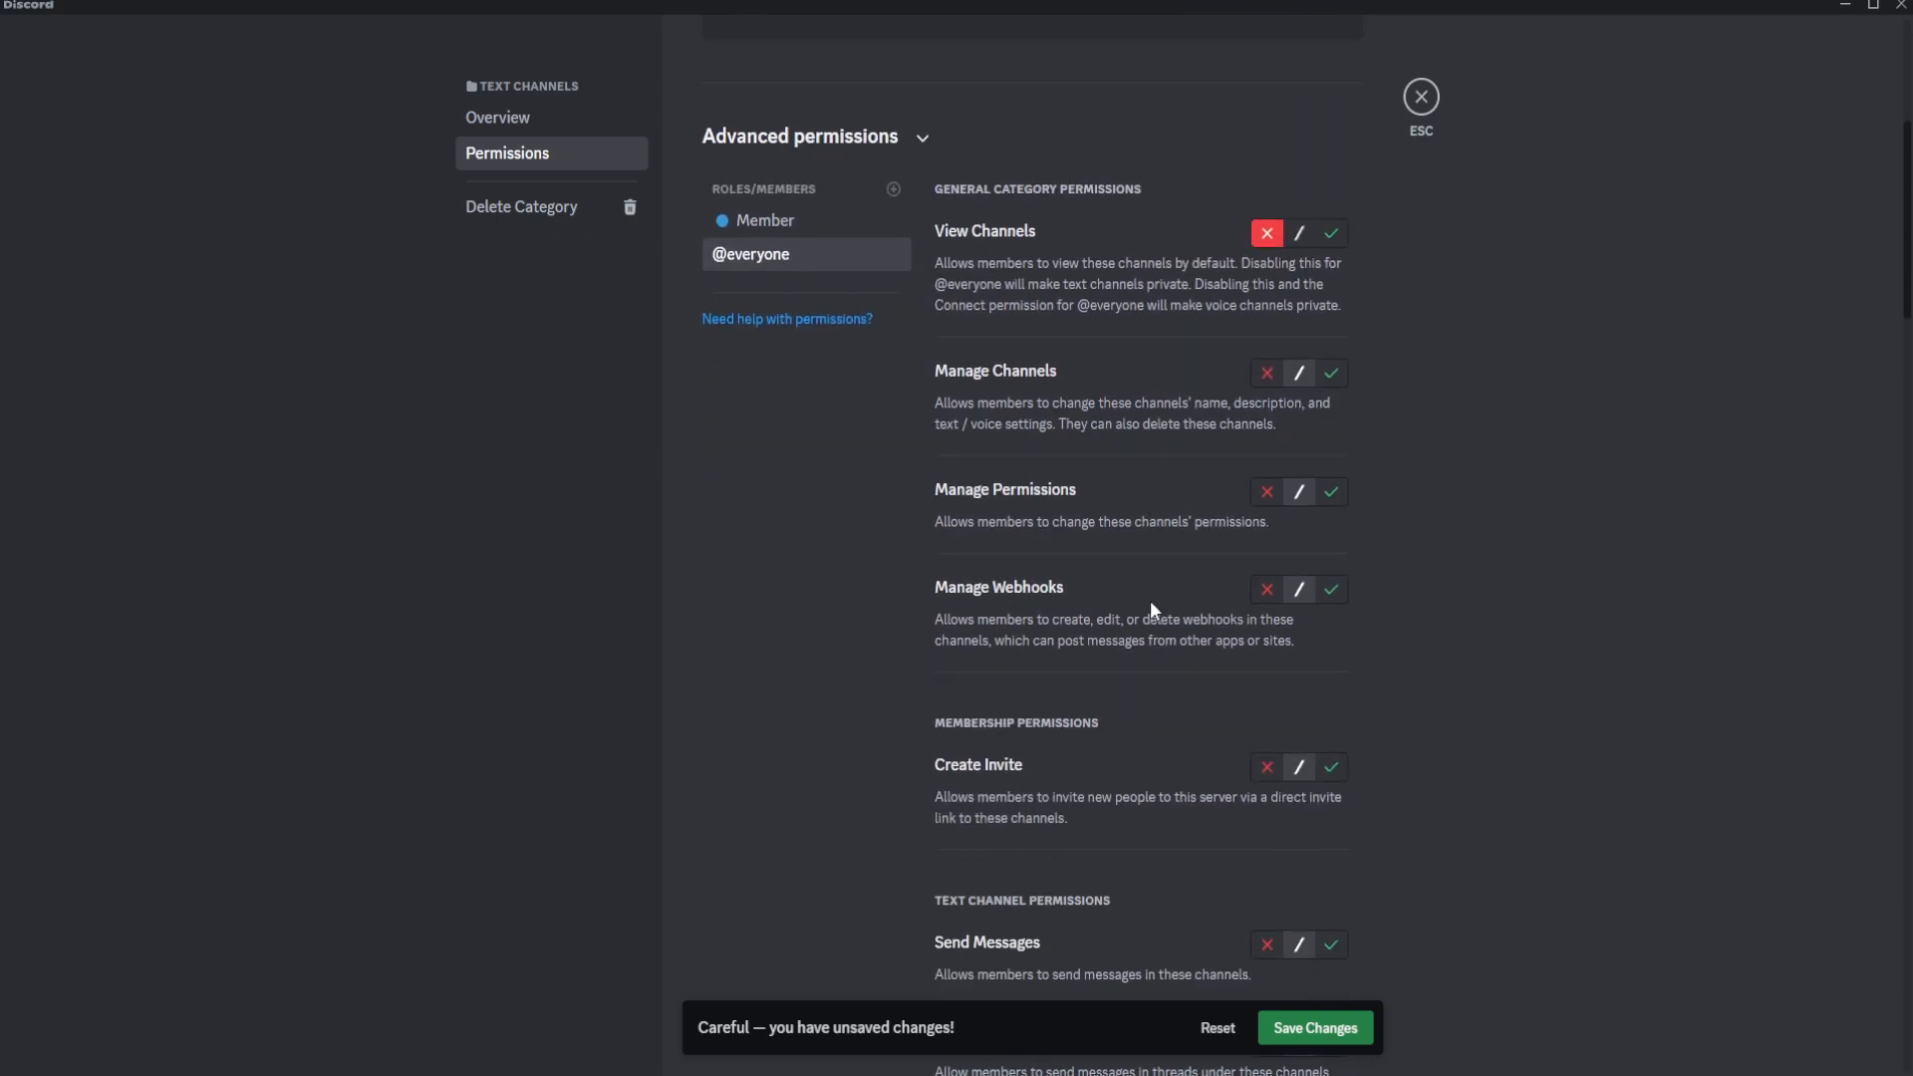
{"action": "scroll", "coordinate": [1264, 402], "scroll_direction": "down", "scroll_amount": 8}
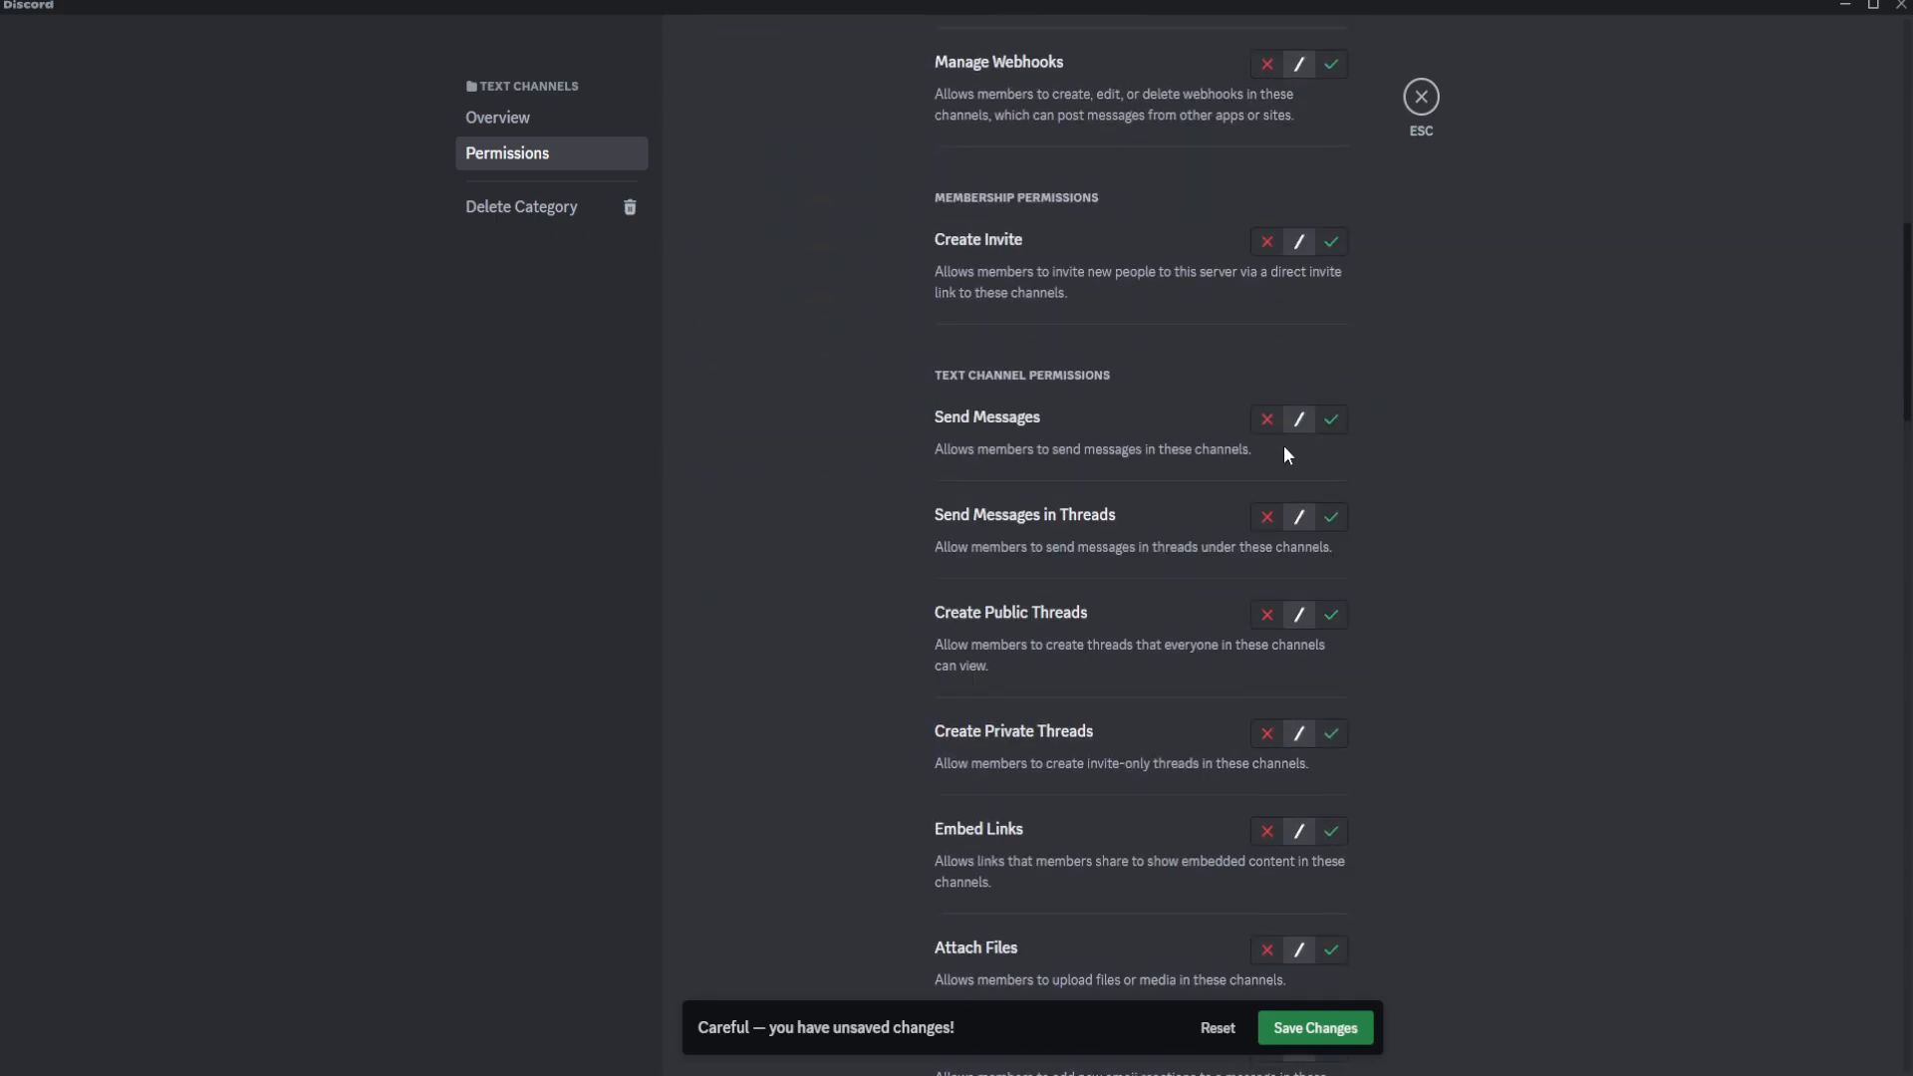
{"action": "scroll", "coordinate": [1284, 450], "scroll_direction": "down", "scroll_amount": 7}
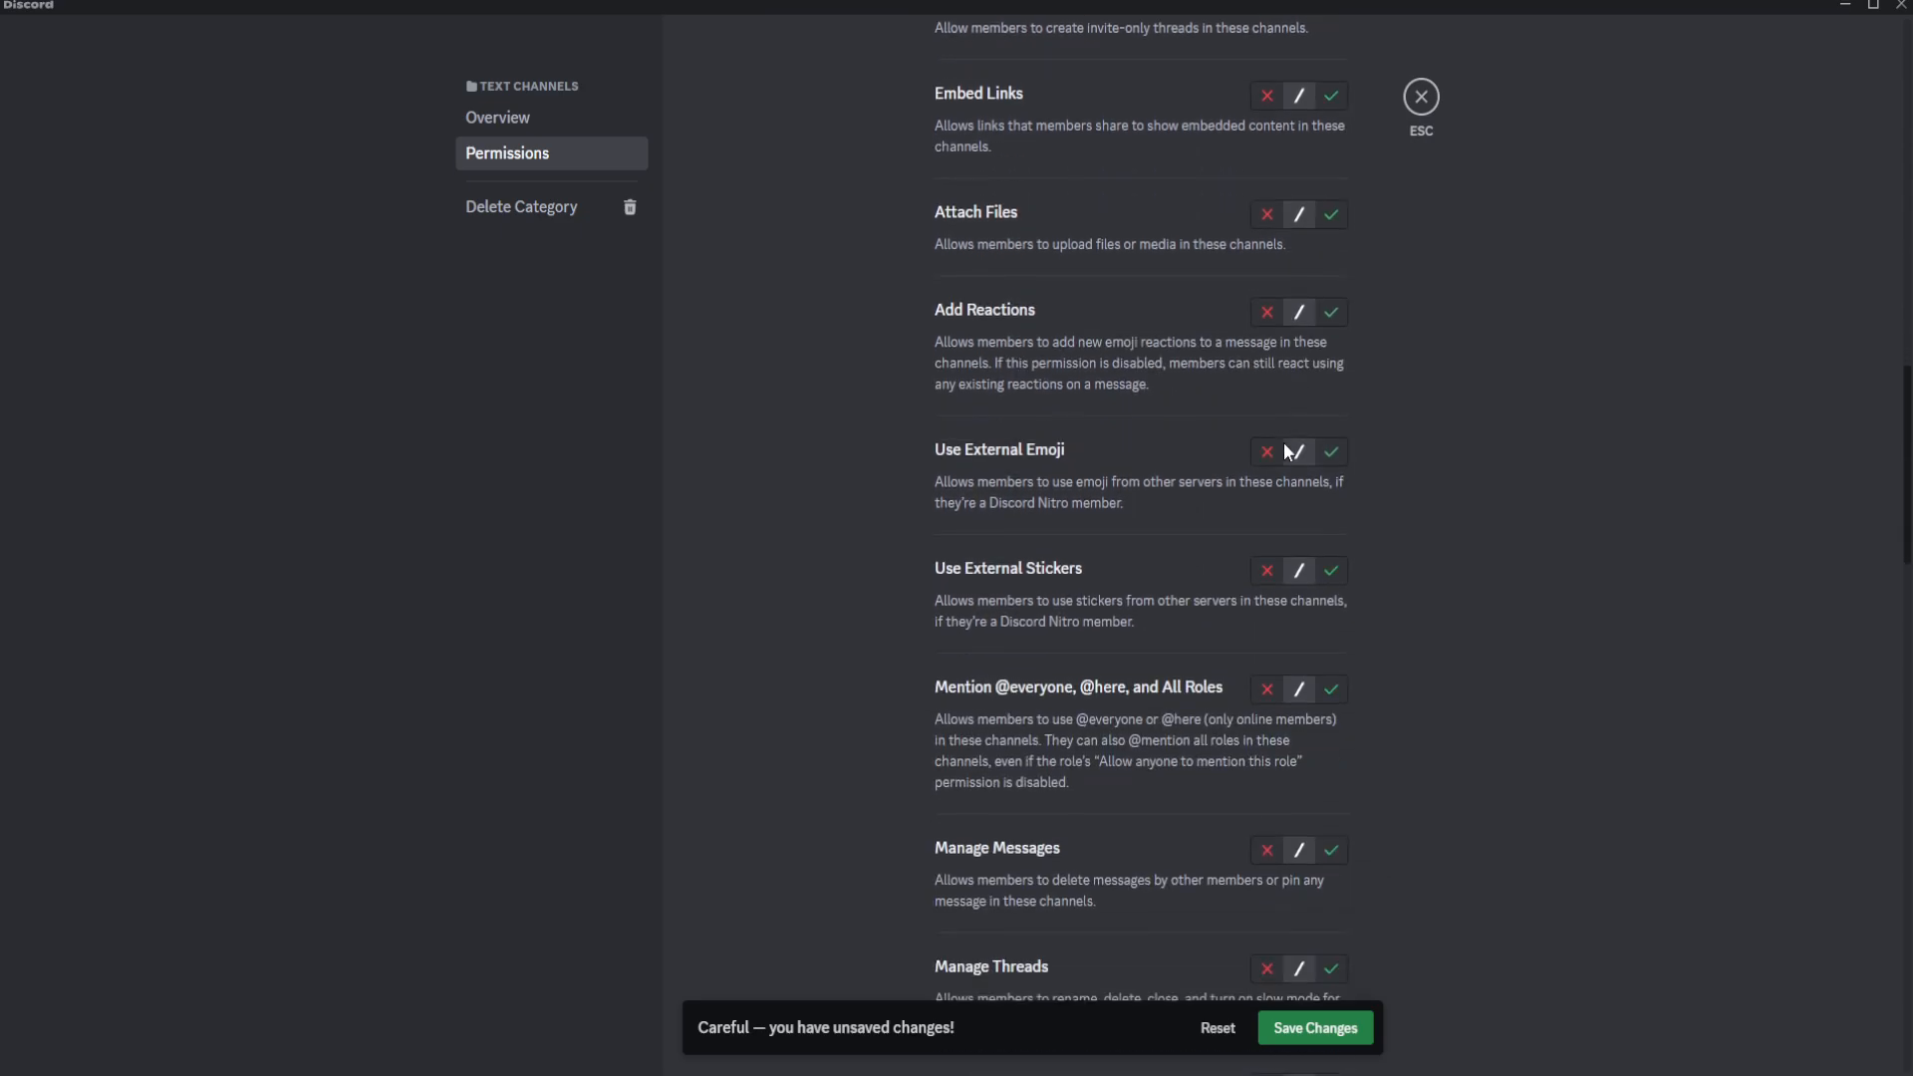
{"action": "scroll", "coordinate": [1283, 443], "scroll_direction": "down", "scroll_amount": 6}
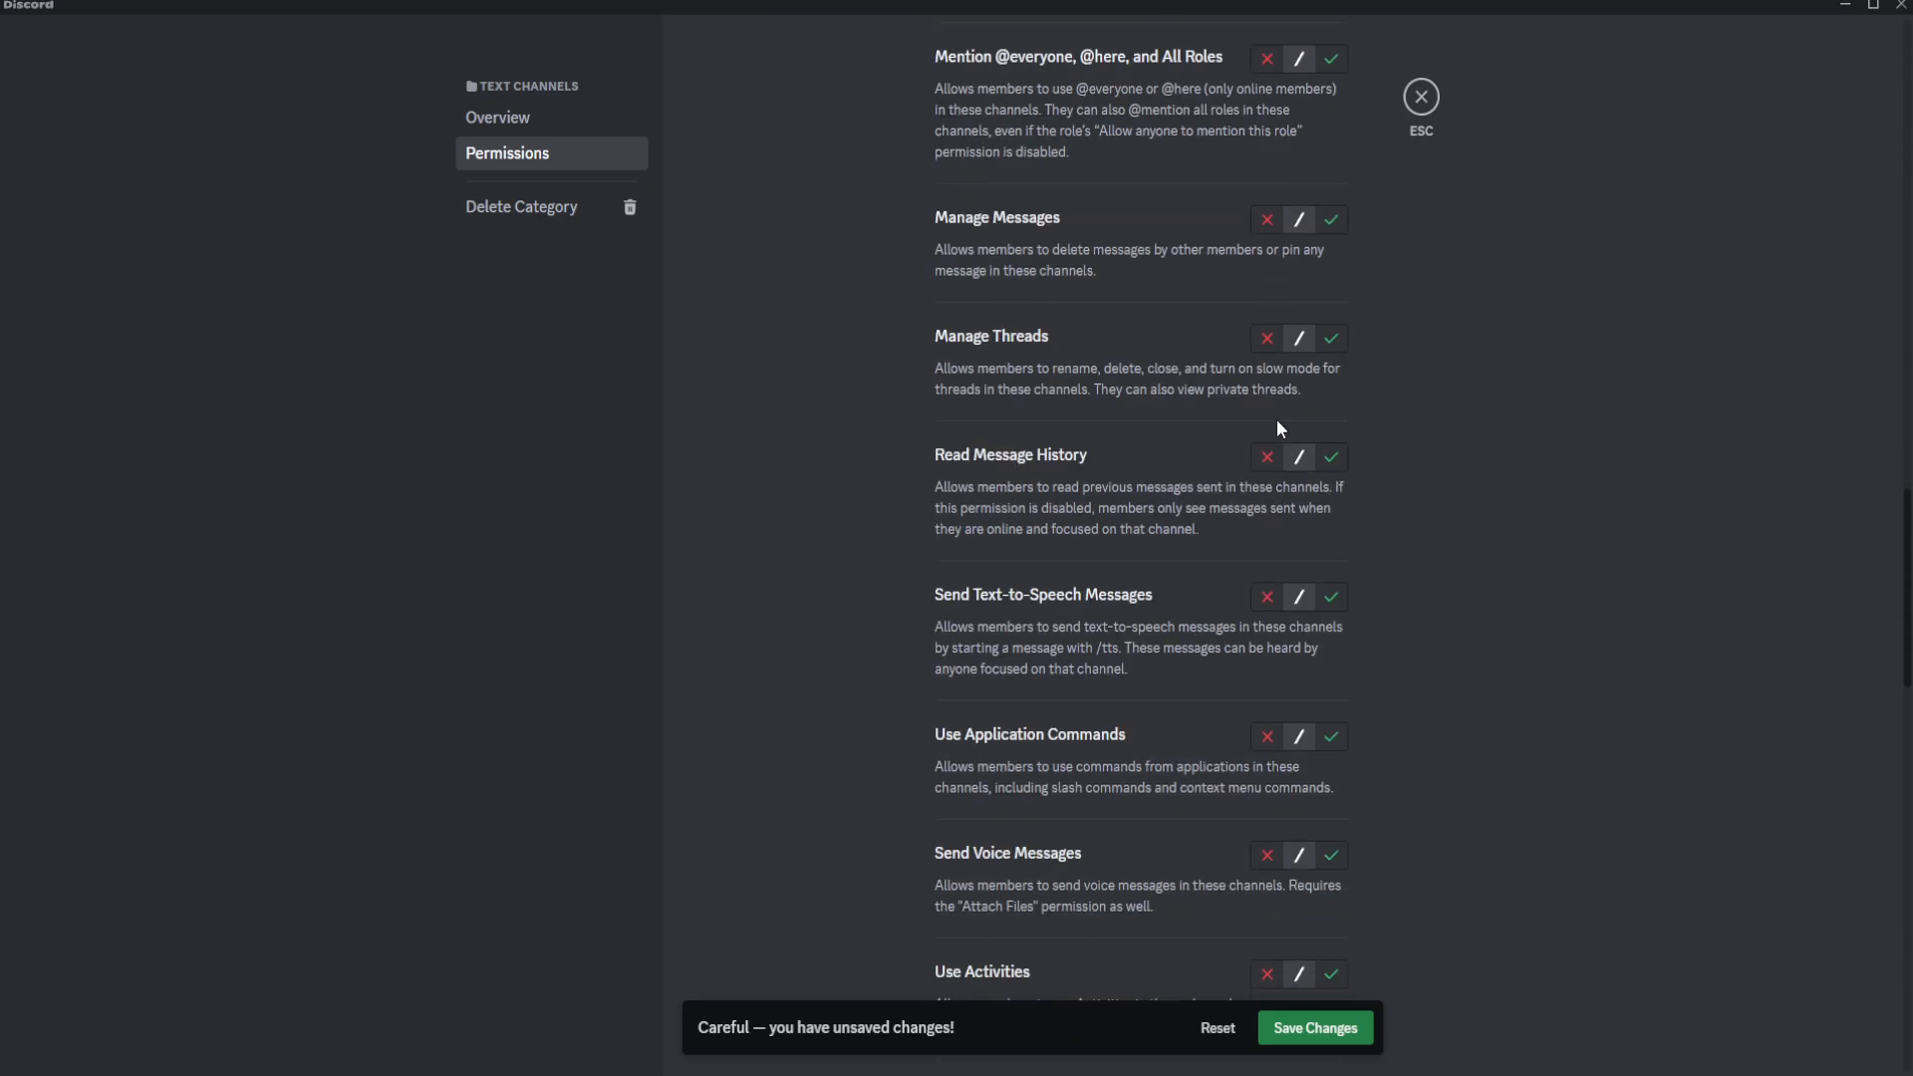
{"action": "scroll", "coordinate": [1275, 406], "scroll_direction": "down", "scroll_amount": 10}
{"action": "scroll", "coordinate": [1275, 407], "scroll_direction": "up", "scroll_amount": 3}
{"action": "scroll", "coordinate": [1276, 419], "scroll_direction": "up", "scroll_amount": 20}
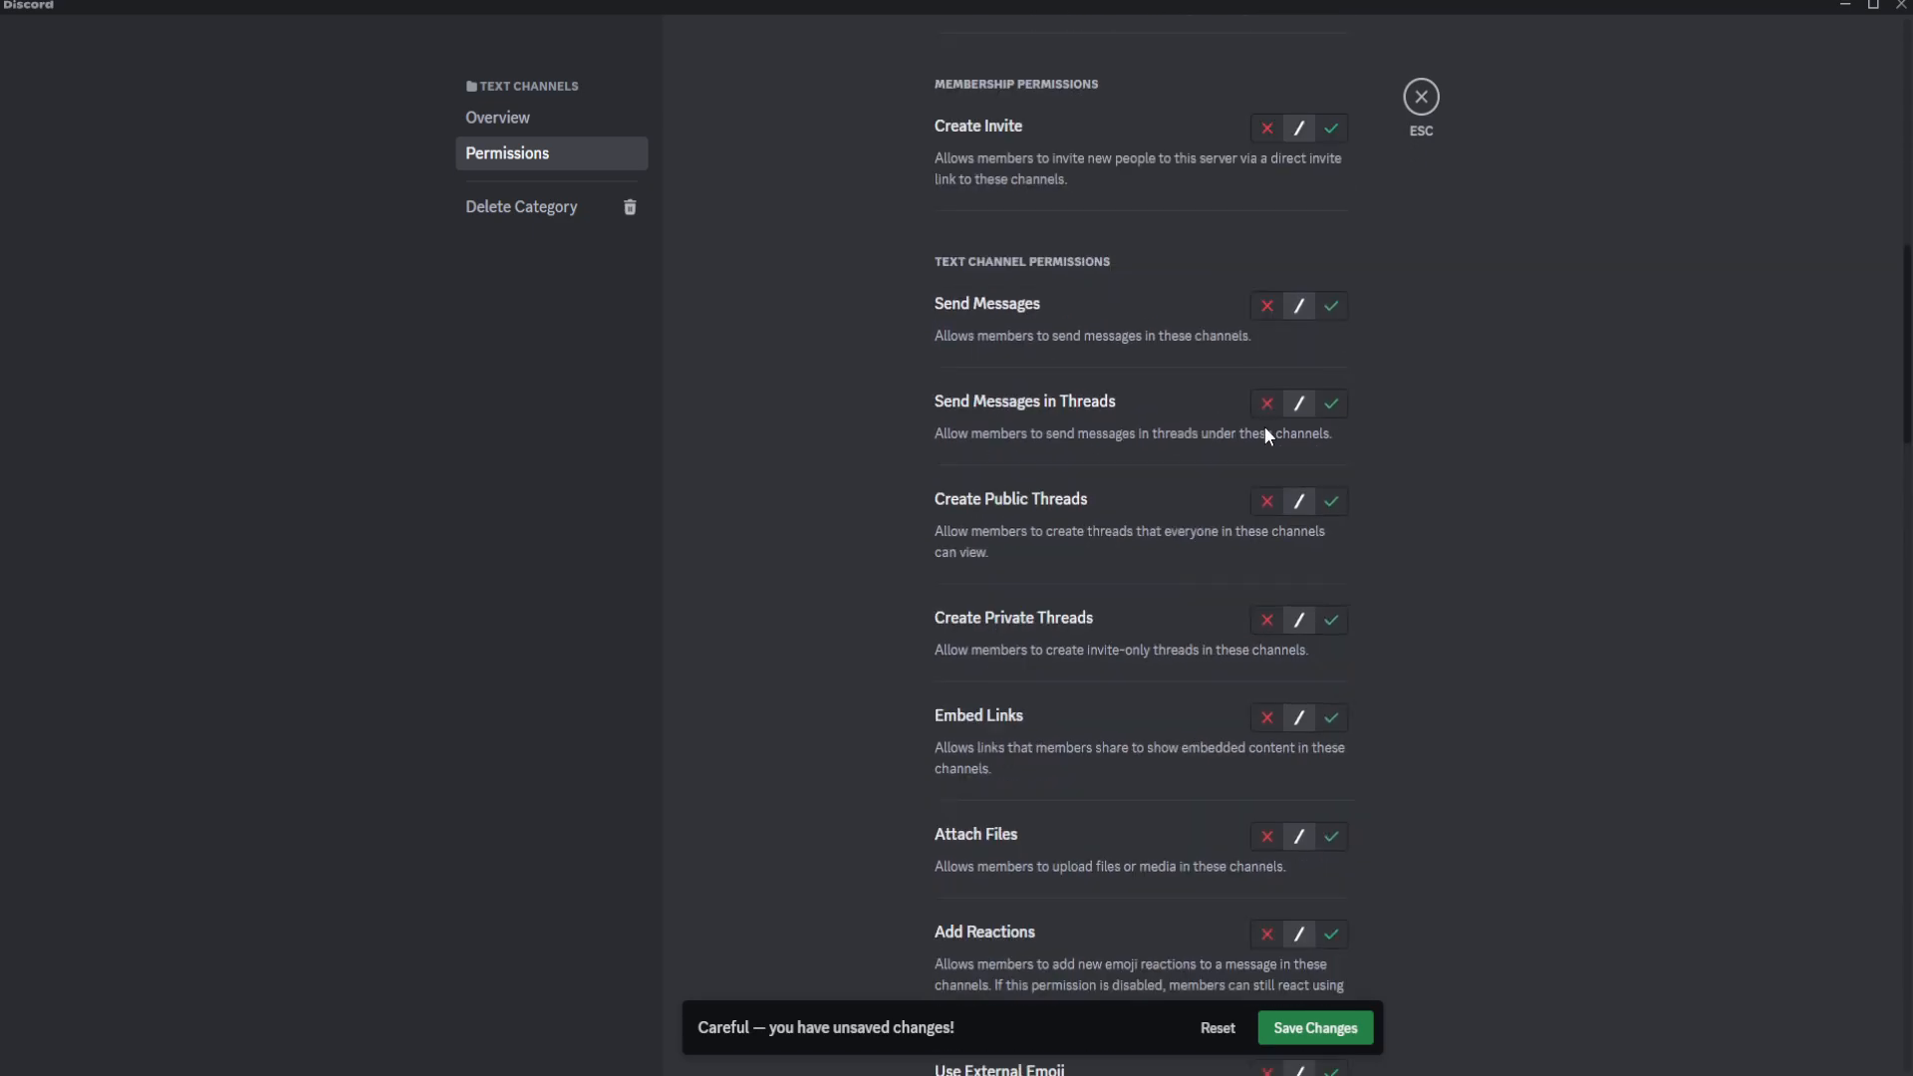
{"action": "scroll", "coordinate": [1520, 628], "scroll_direction": "down", "scroll_amount": 3}
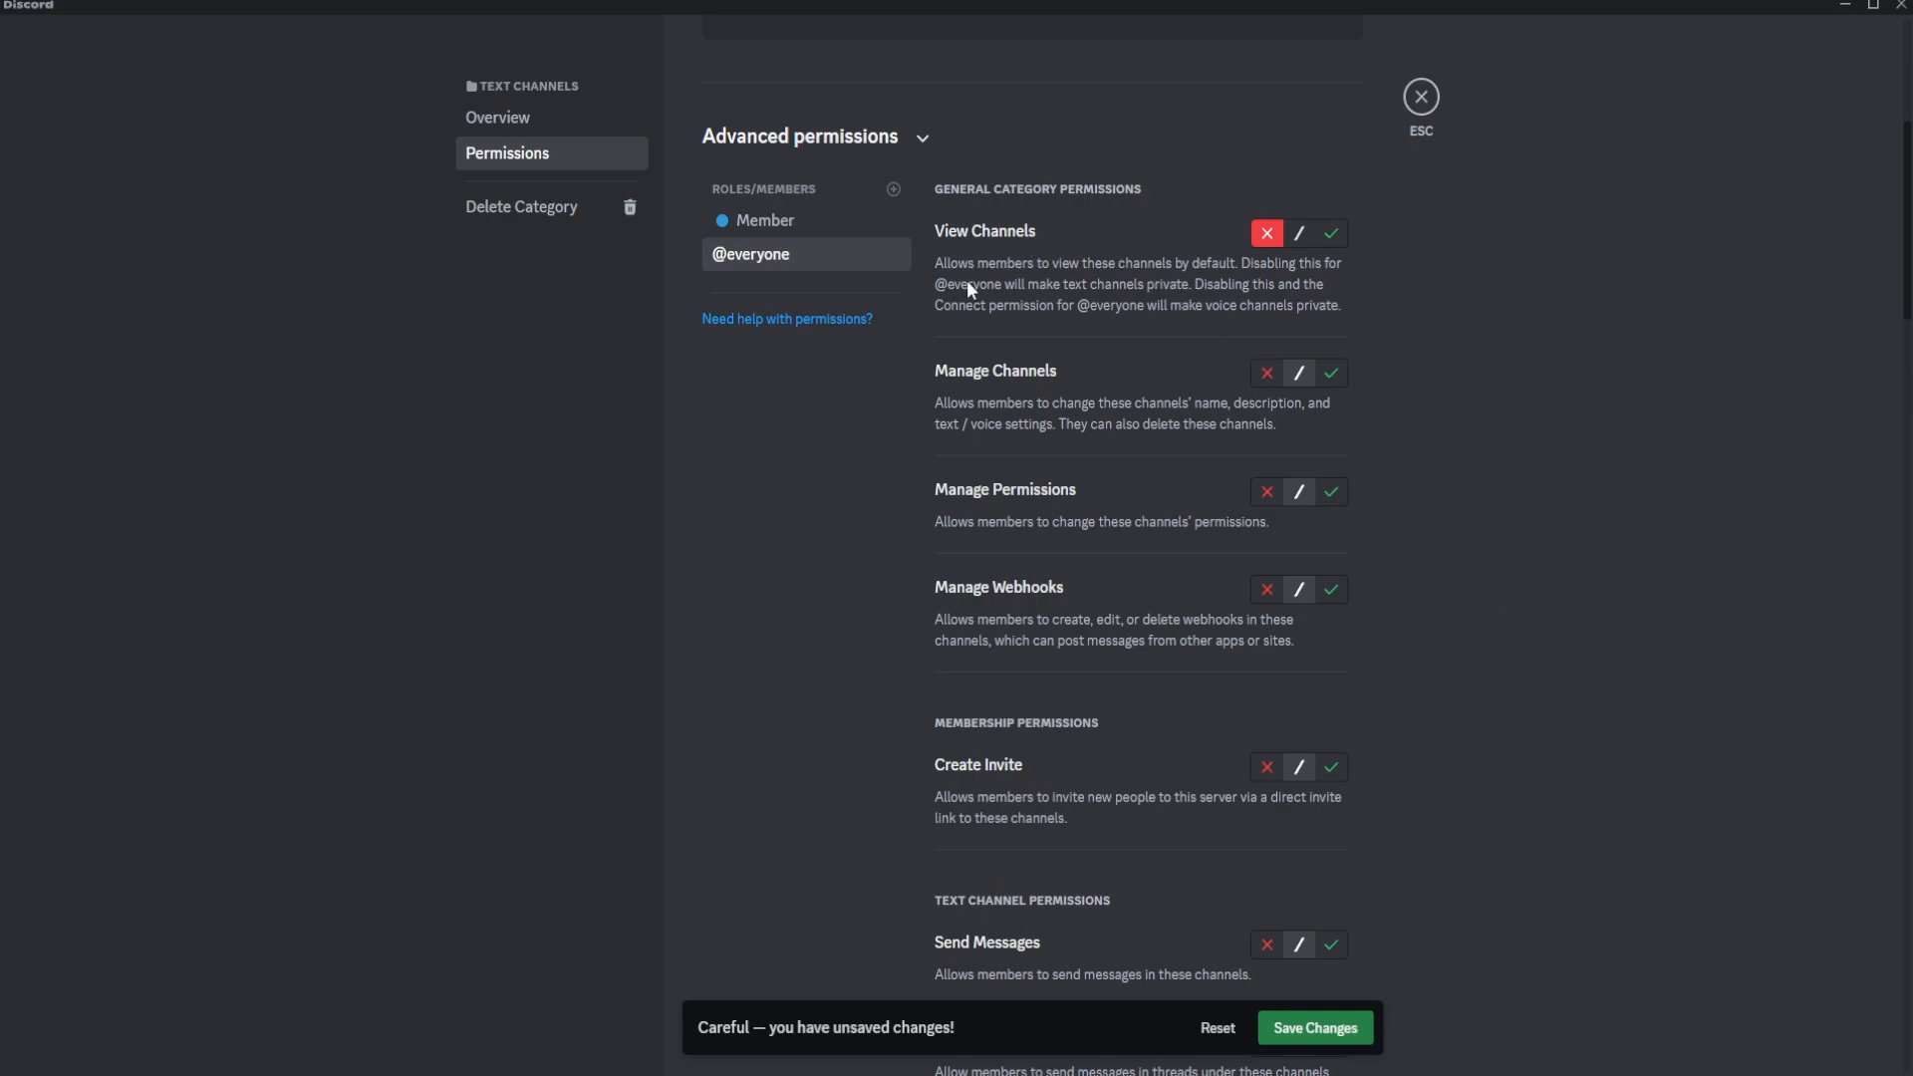
{"action": "scroll", "coordinate": [897, 566], "scroll_direction": "down", "scroll_amount": 1}
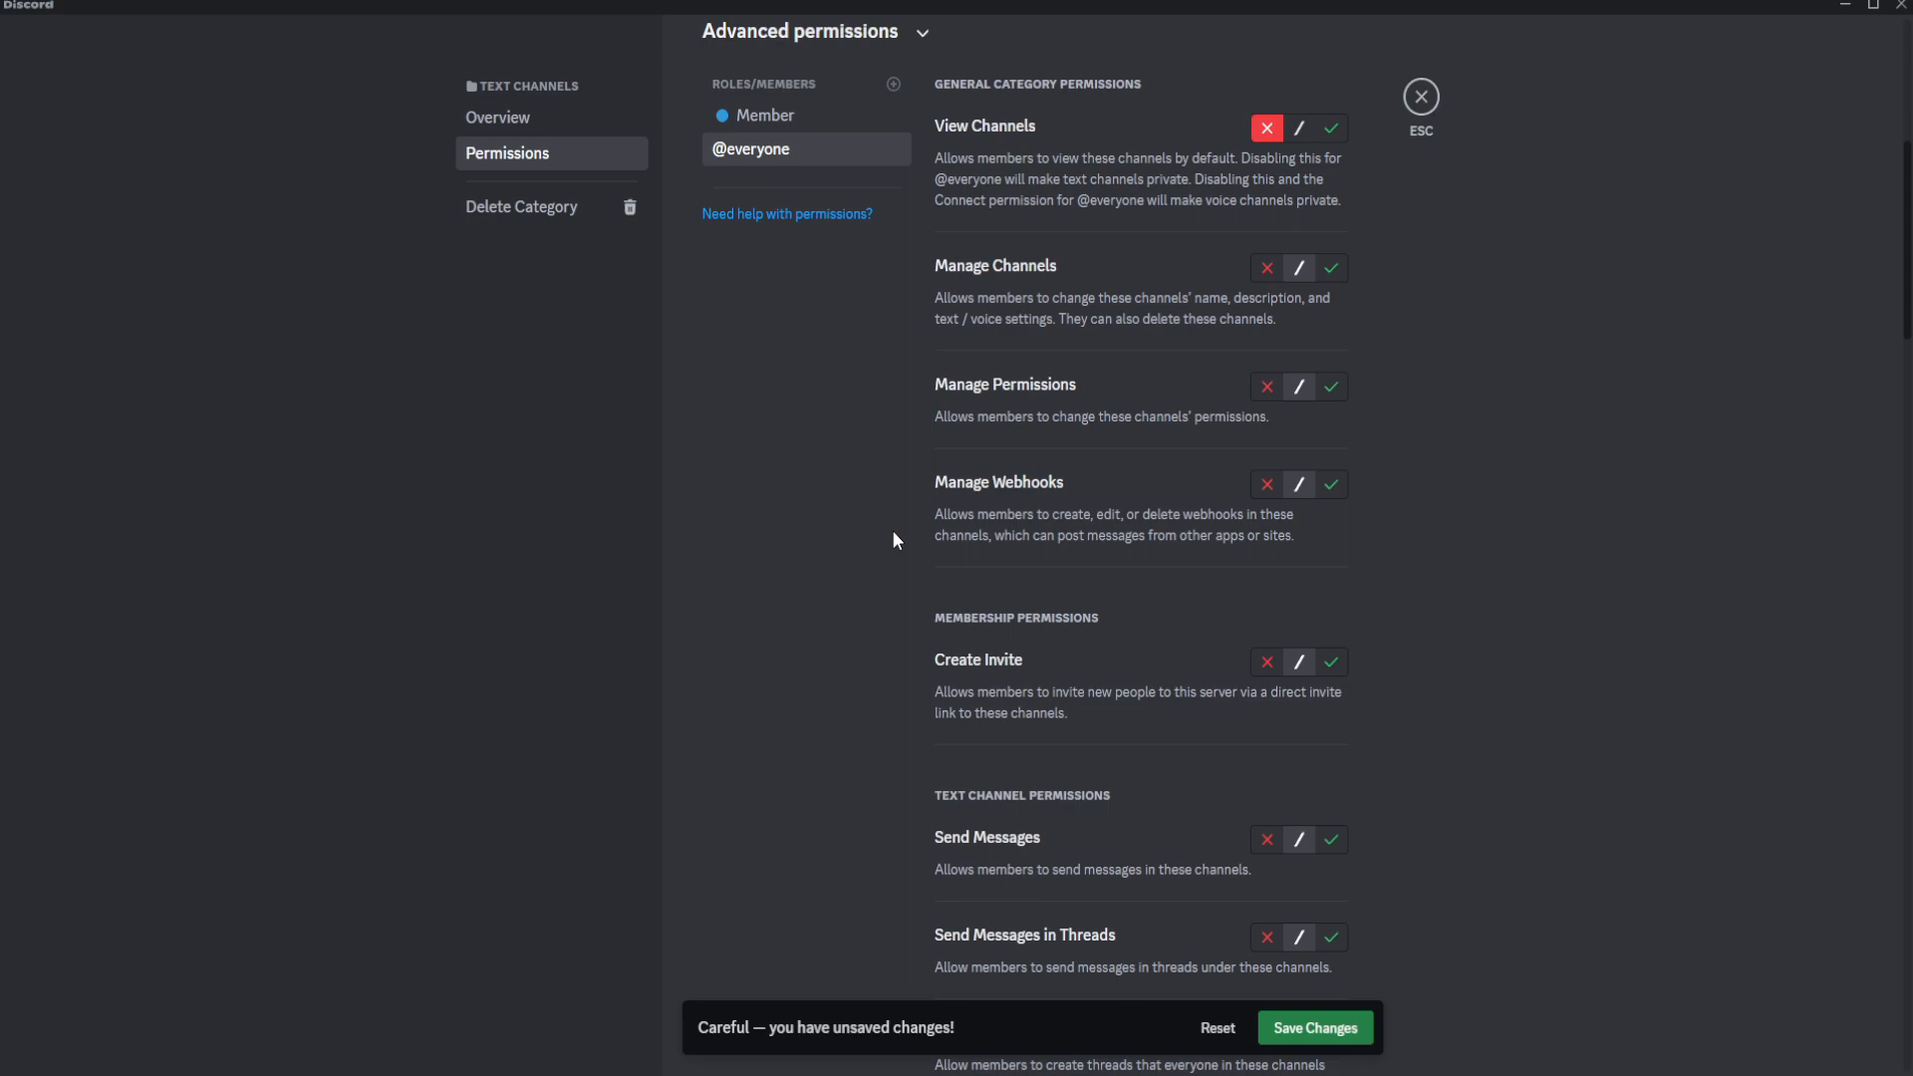
Allow Create Invite and Send Messages for the Member role in the category's advanced permissions
{"action": "left_click", "coordinate": [762, 116]}
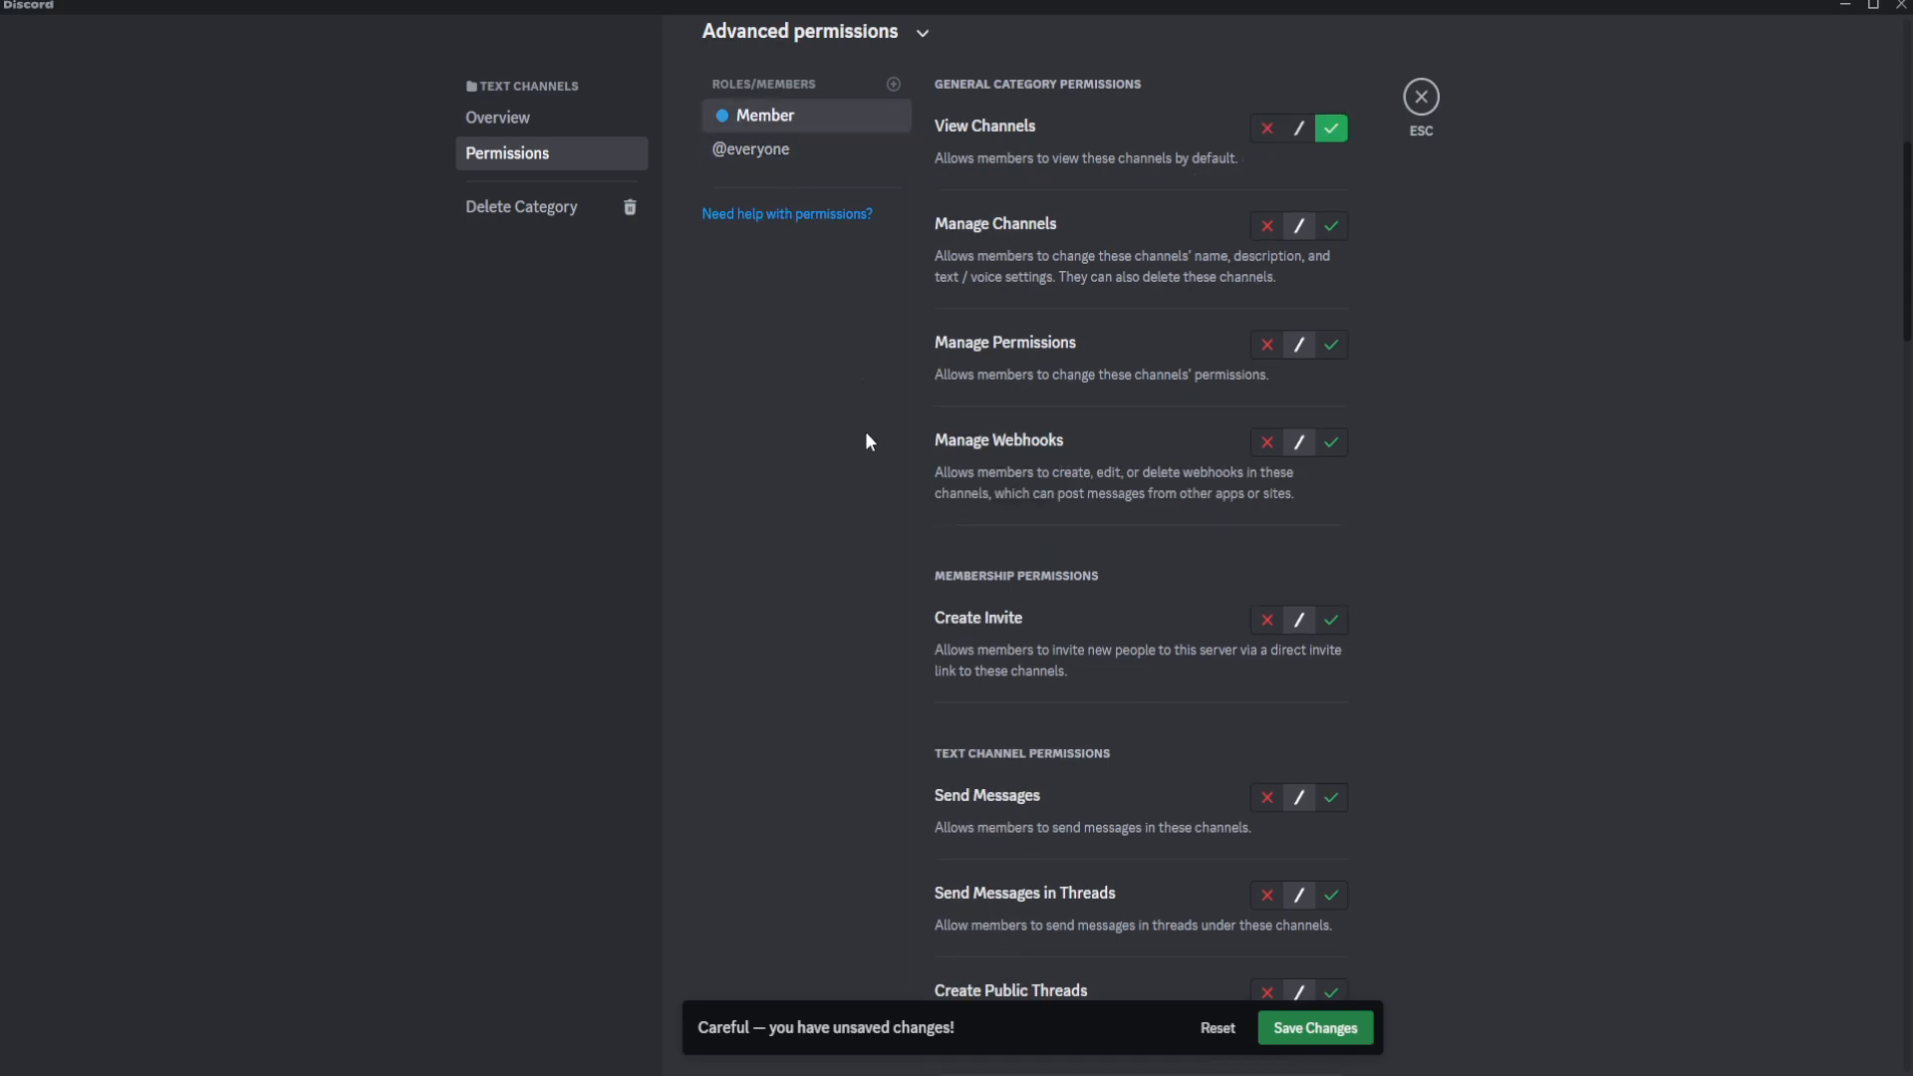
{"action": "scroll", "coordinate": [885, 548], "scroll_direction": "up", "scroll_amount": 1}
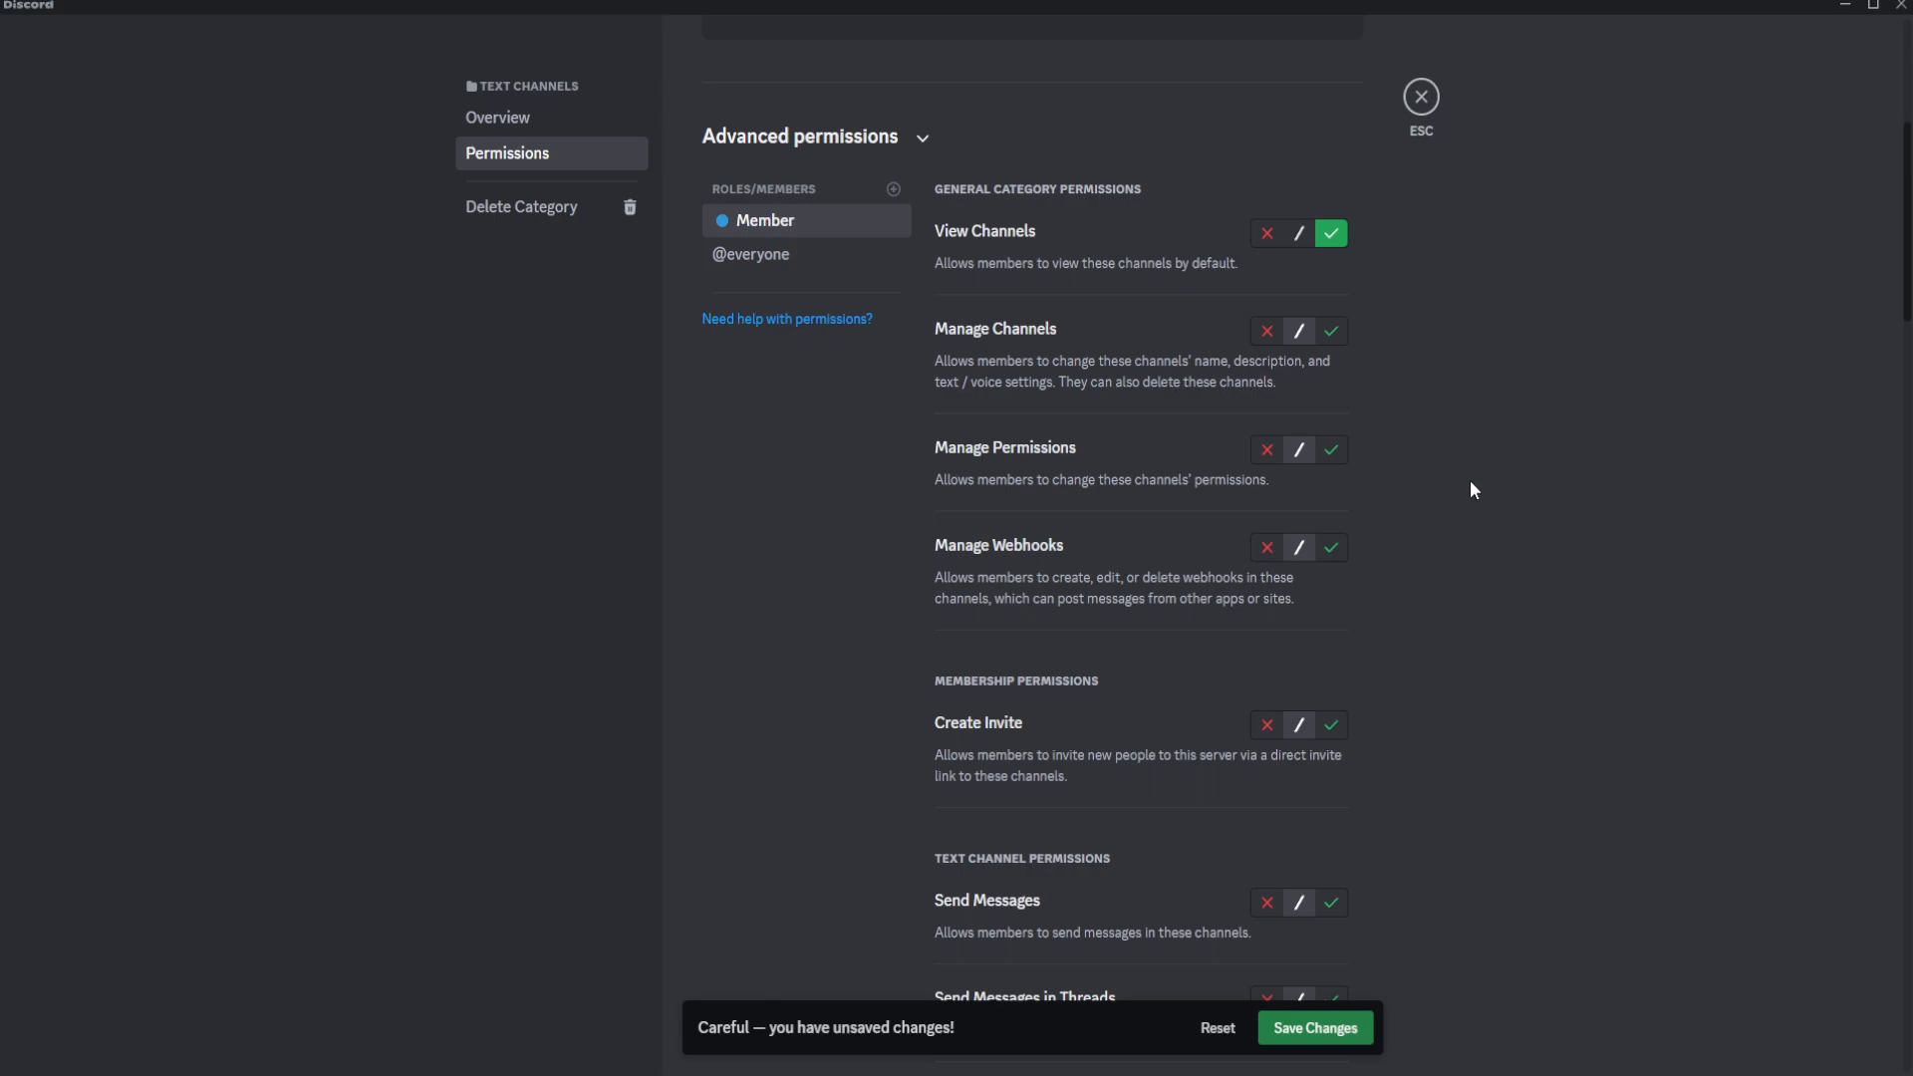
{"action": "scroll", "coordinate": [1463, 538], "scroll_direction": "down", "scroll_amount": 3}
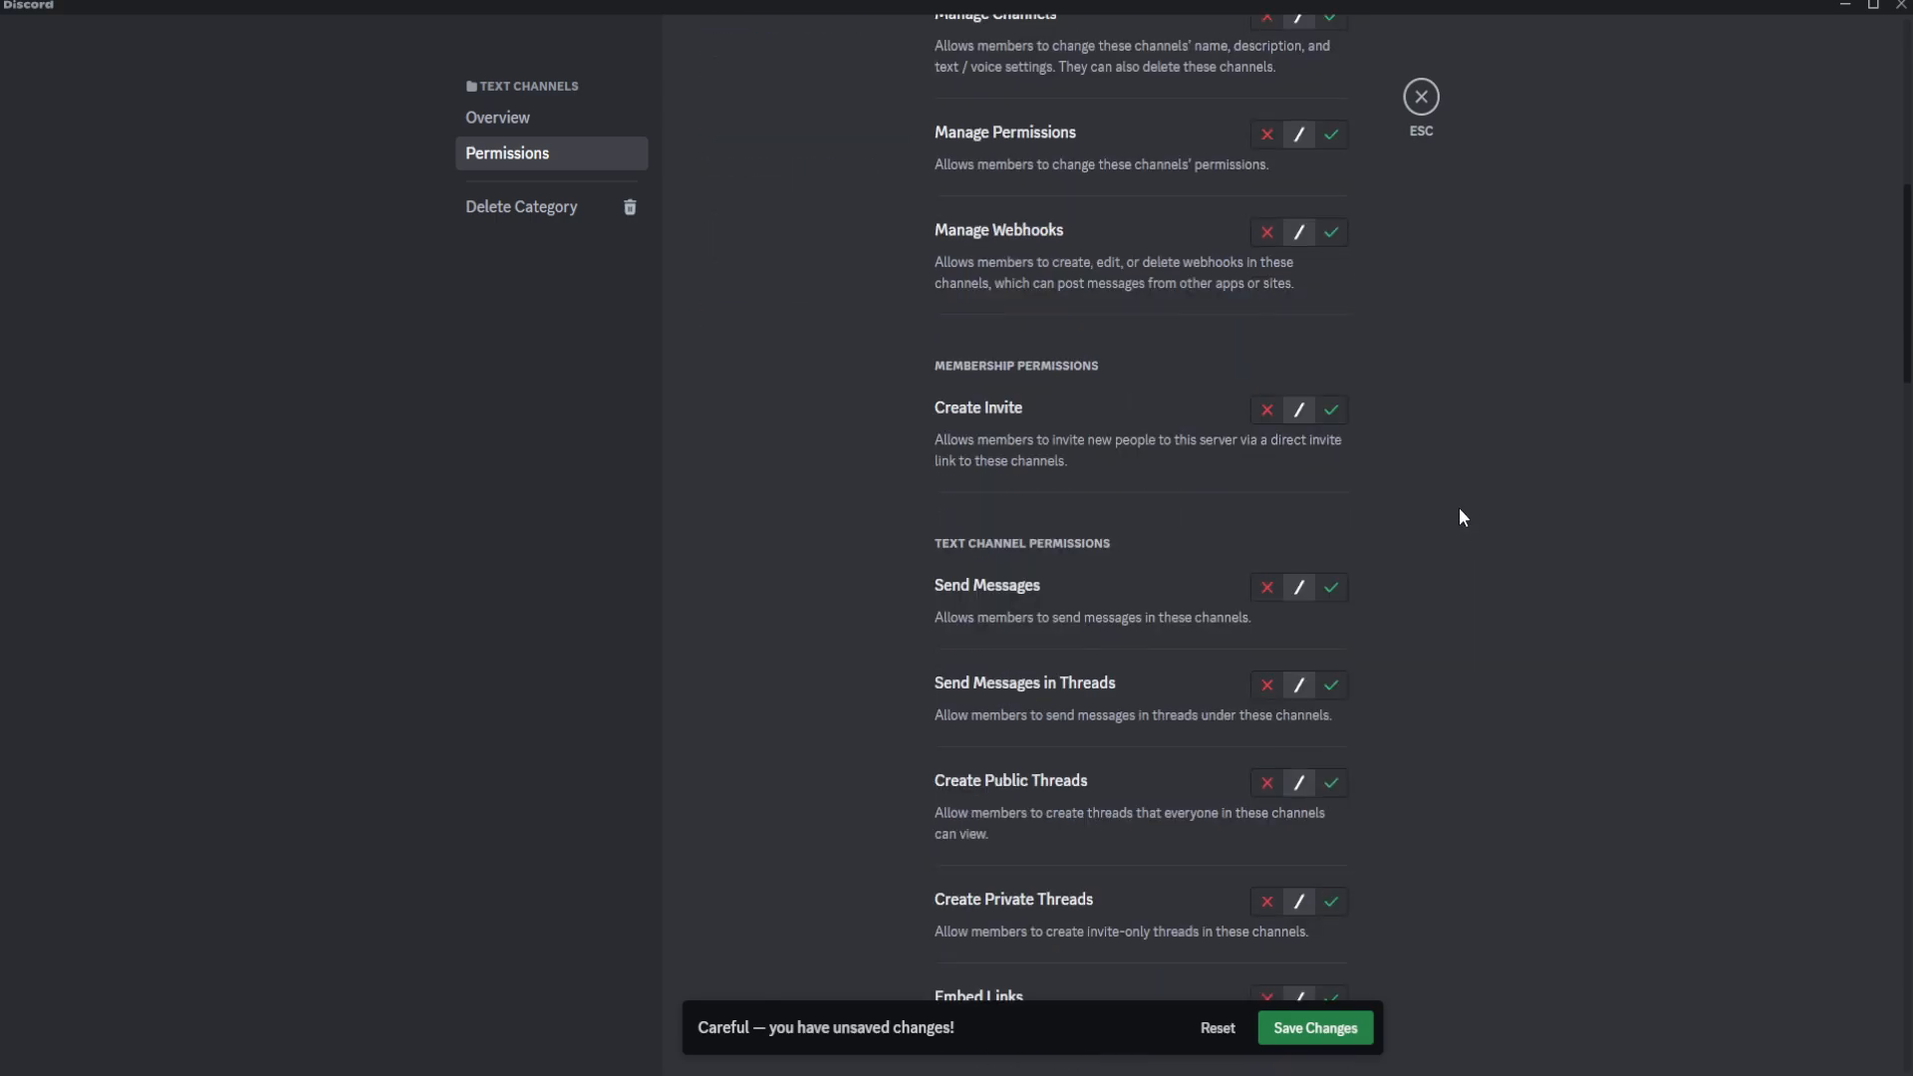
{"action": "left_click", "coordinate": [1334, 410]}
{"action": "scroll", "coordinate": [1544, 500], "scroll_direction": "down", "scroll_amount": 2}
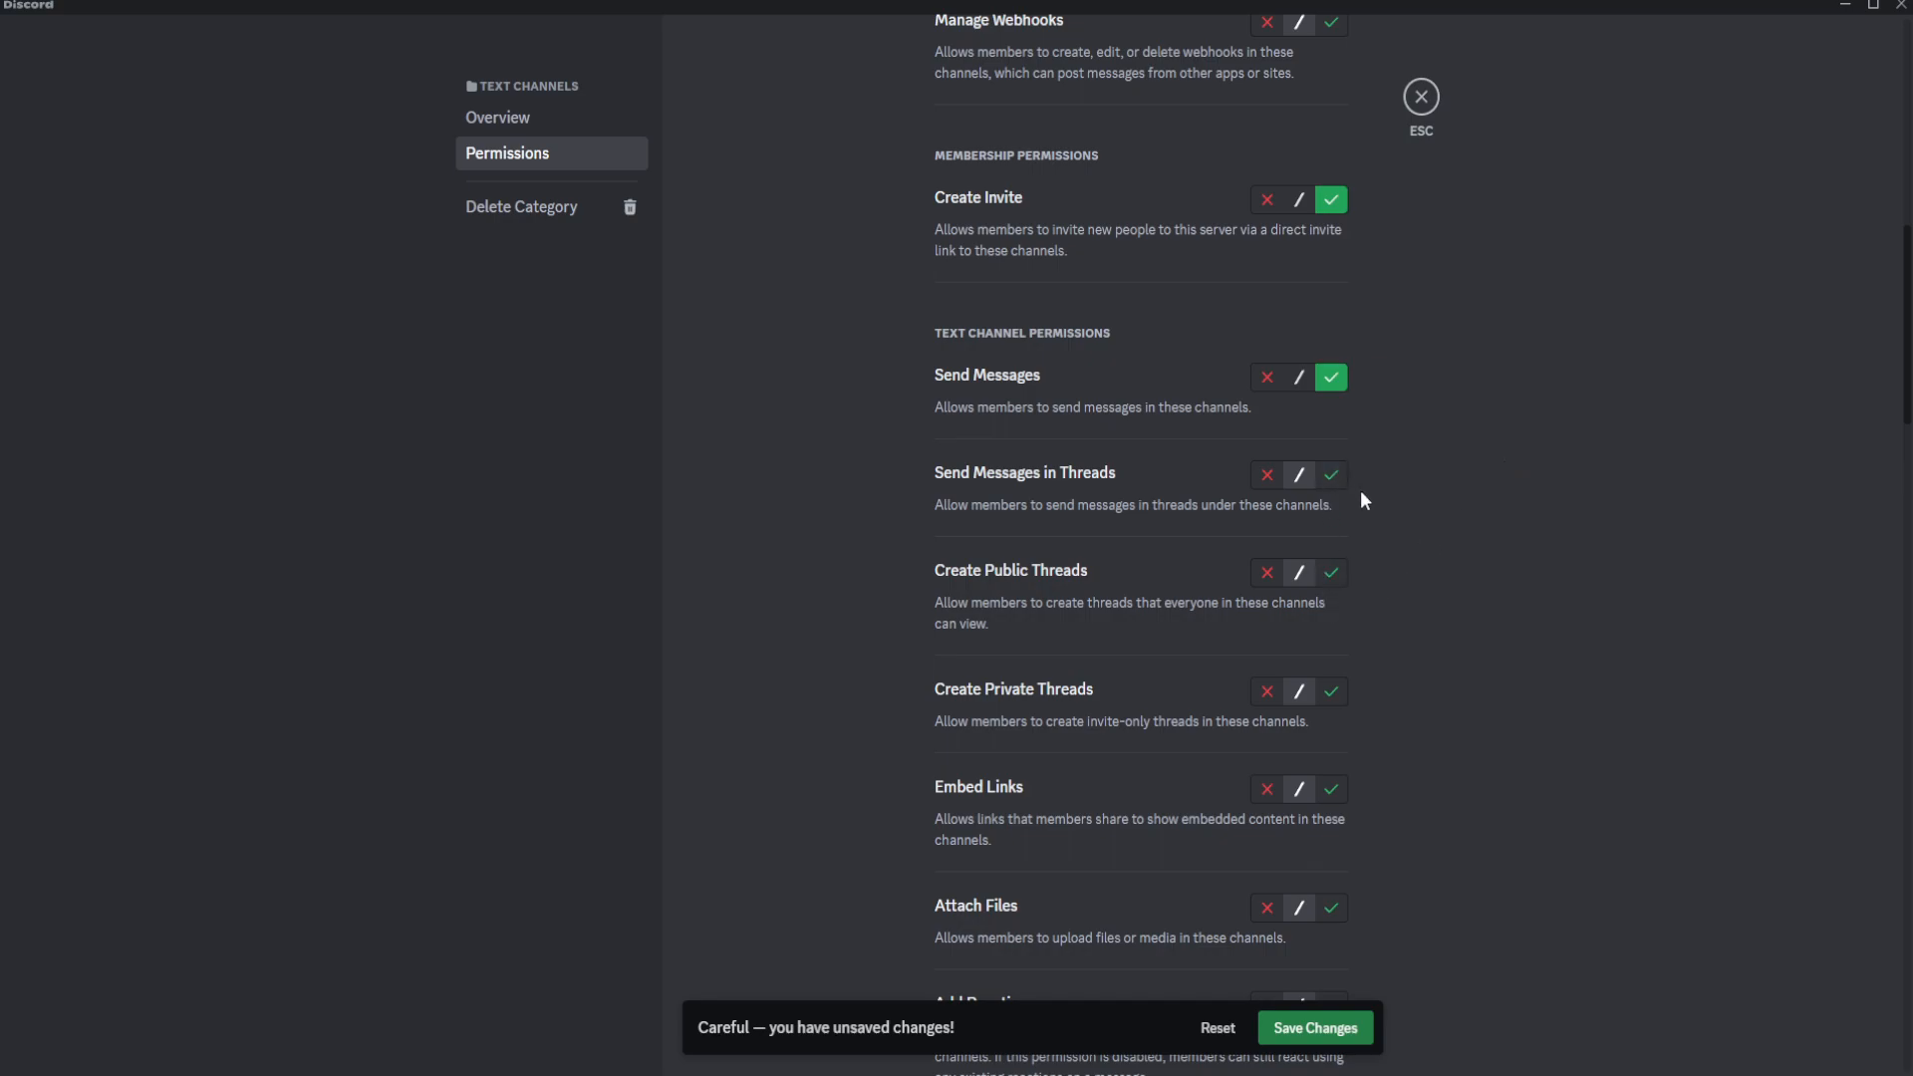
Allow Embed Links, Attach Files, Add Reactions and Read Message History for the Member role
{"action": "scroll", "coordinate": [1356, 757], "scroll_direction": "down", "scroll_amount": 2}
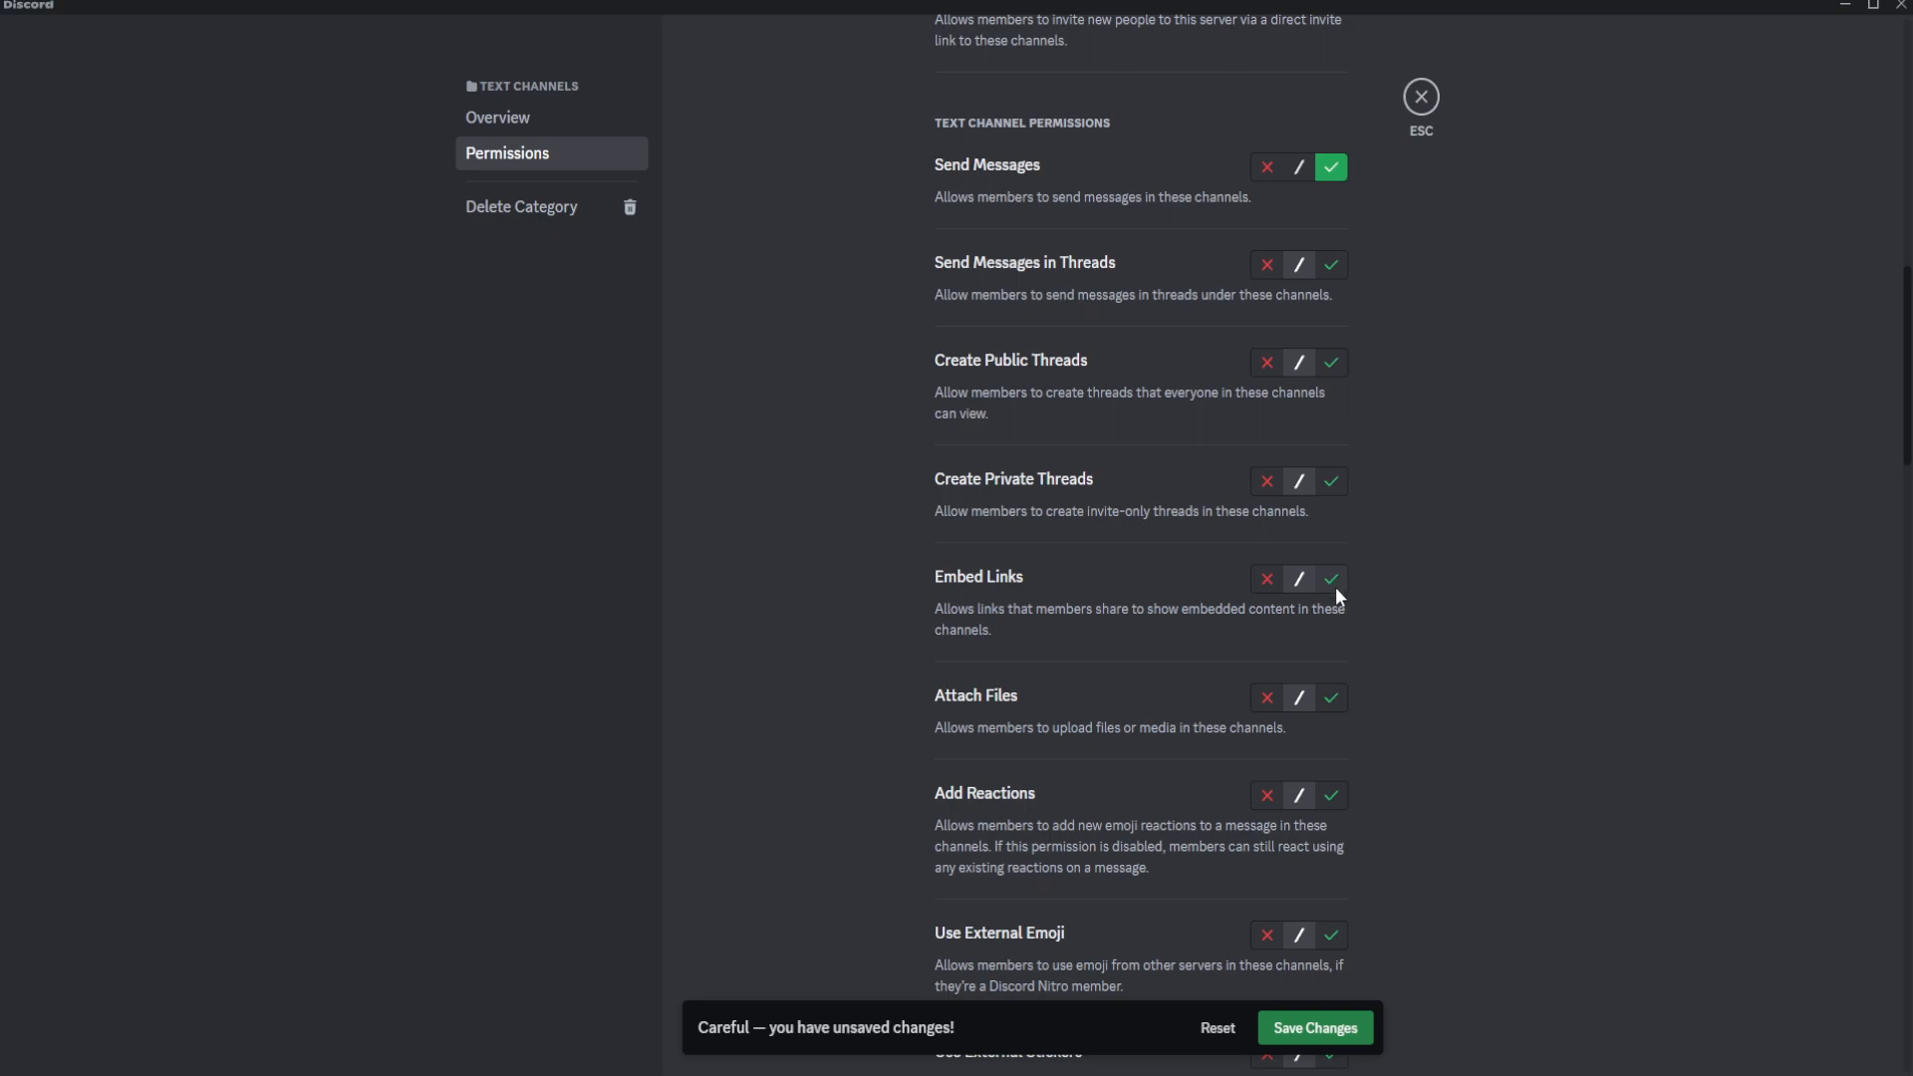
{"action": "left_click", "coordinate": [1335, 700]}
{"action": "scroll", "coordinate": [1425, 765], "scroll_direction": "down", "scroll_amount": 3}
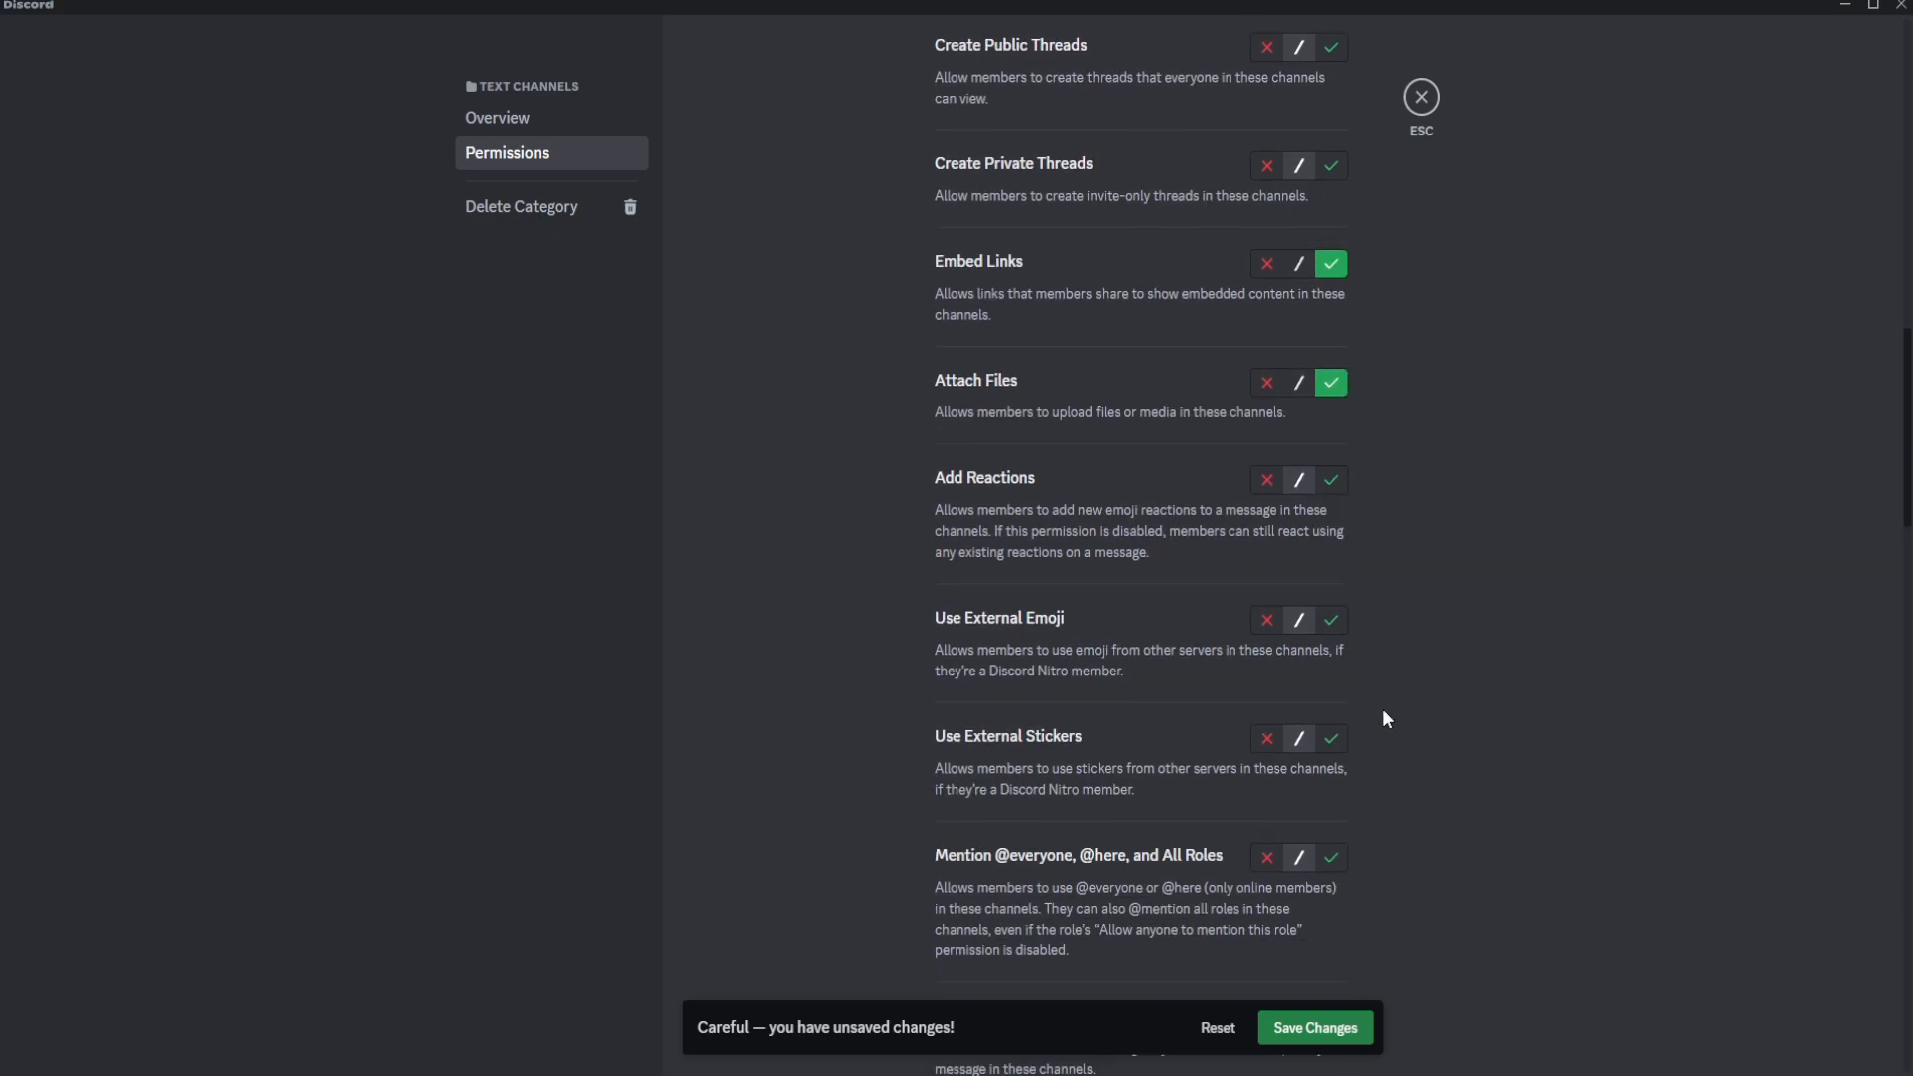
{"action": "left_click", "coordinate": [1333, 482]}
{"action": "scroll", "coordinate": [1375, 714], "scroll_direction": "down", "scroll_amount": 6}
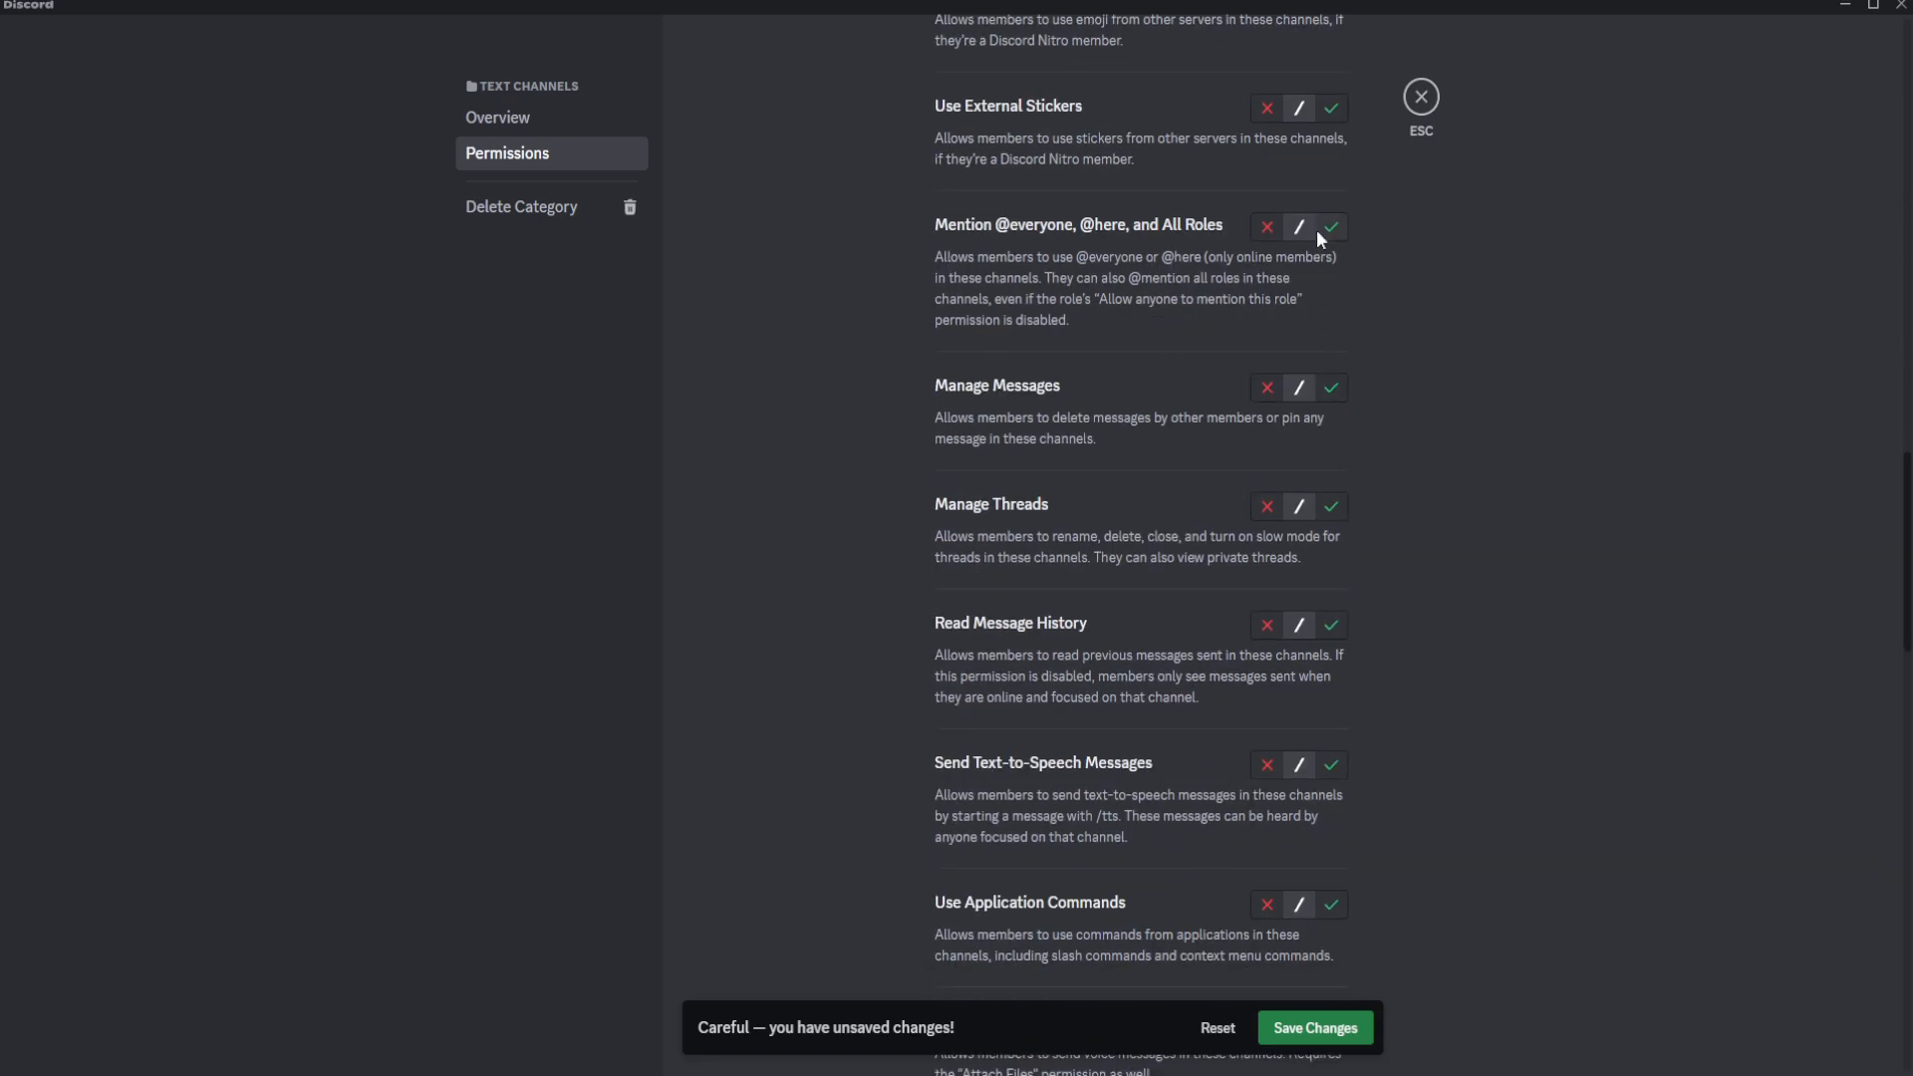
{"action": "scroll", "coordinate": [1331, 405], "scroll_direction": "down", "scroll_amount": 3}
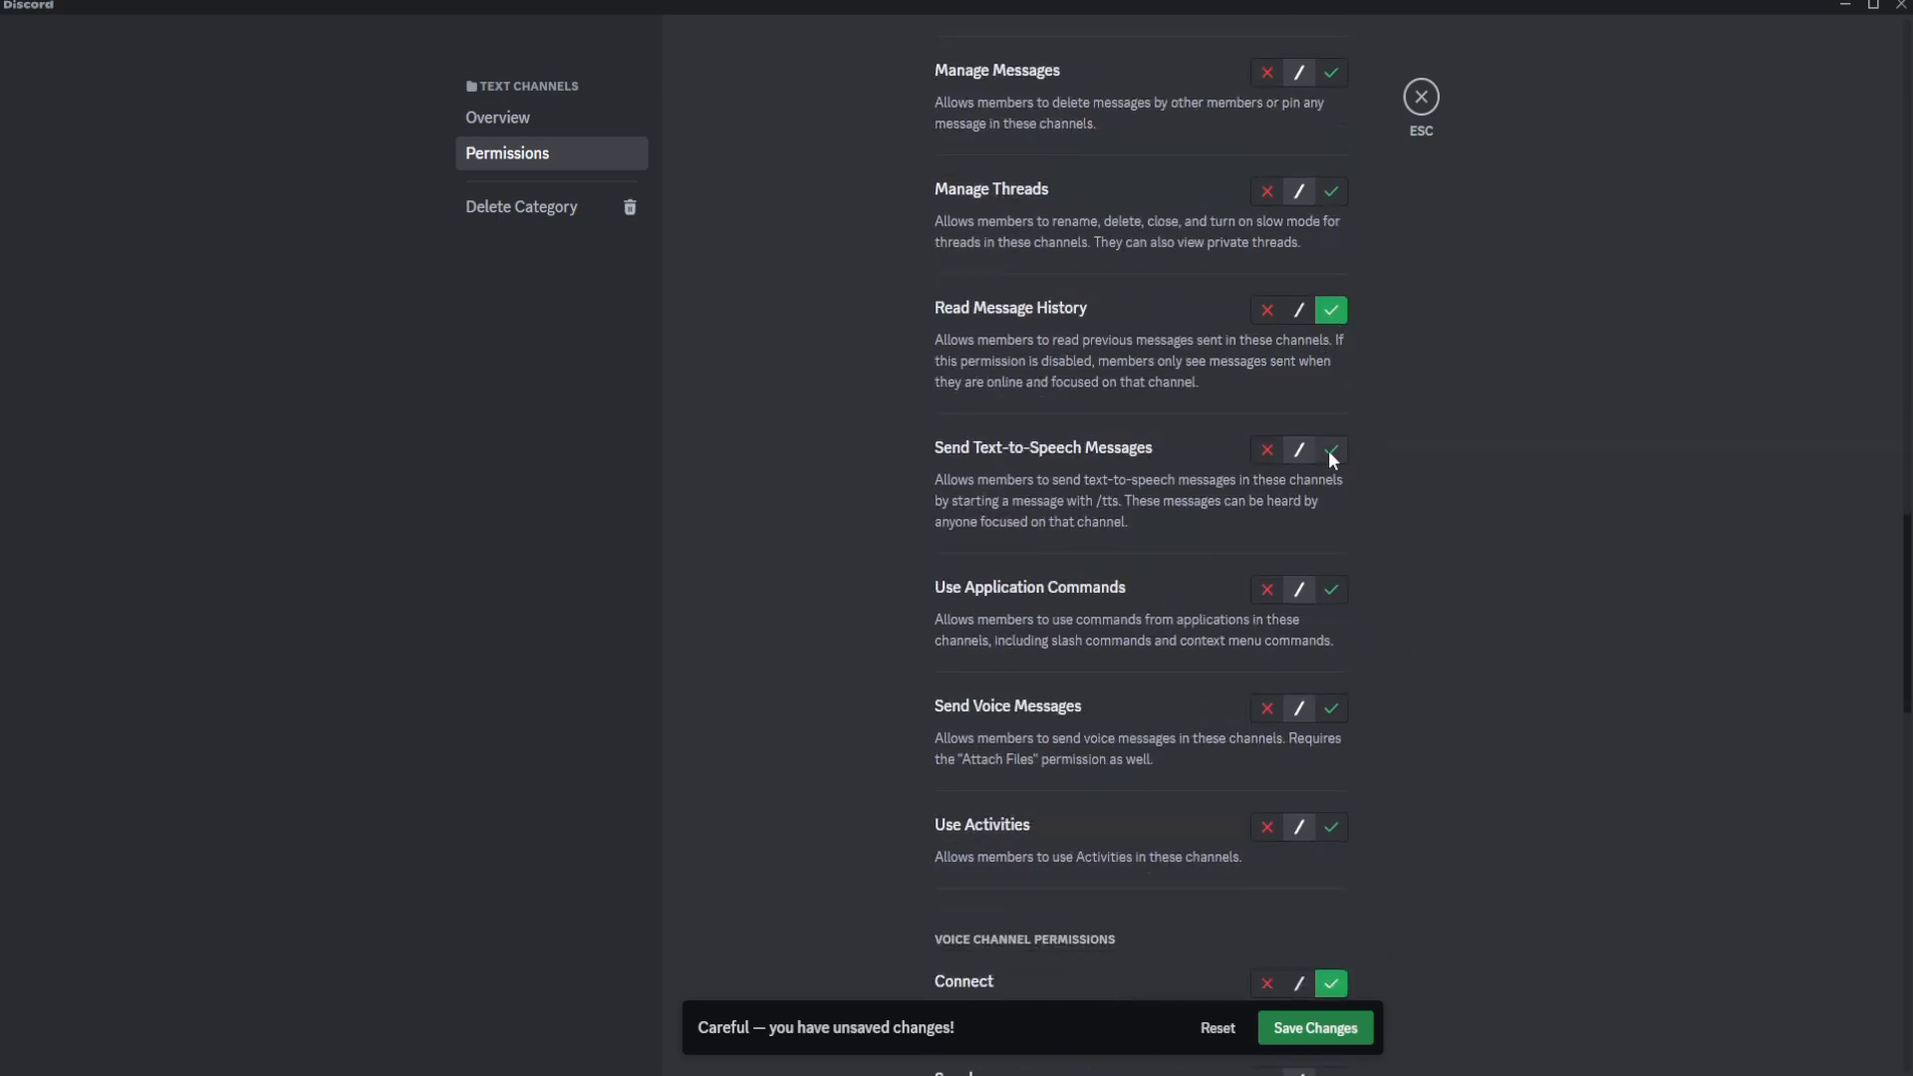
Allow the Member role the voice permissions Speak, Video, Use Activities, Use Soundboard and Use Voice Activity
{"action": "scroll", "coordinate": [1366, 544], "scroll_direction": "down", "scroll_amount": 6}
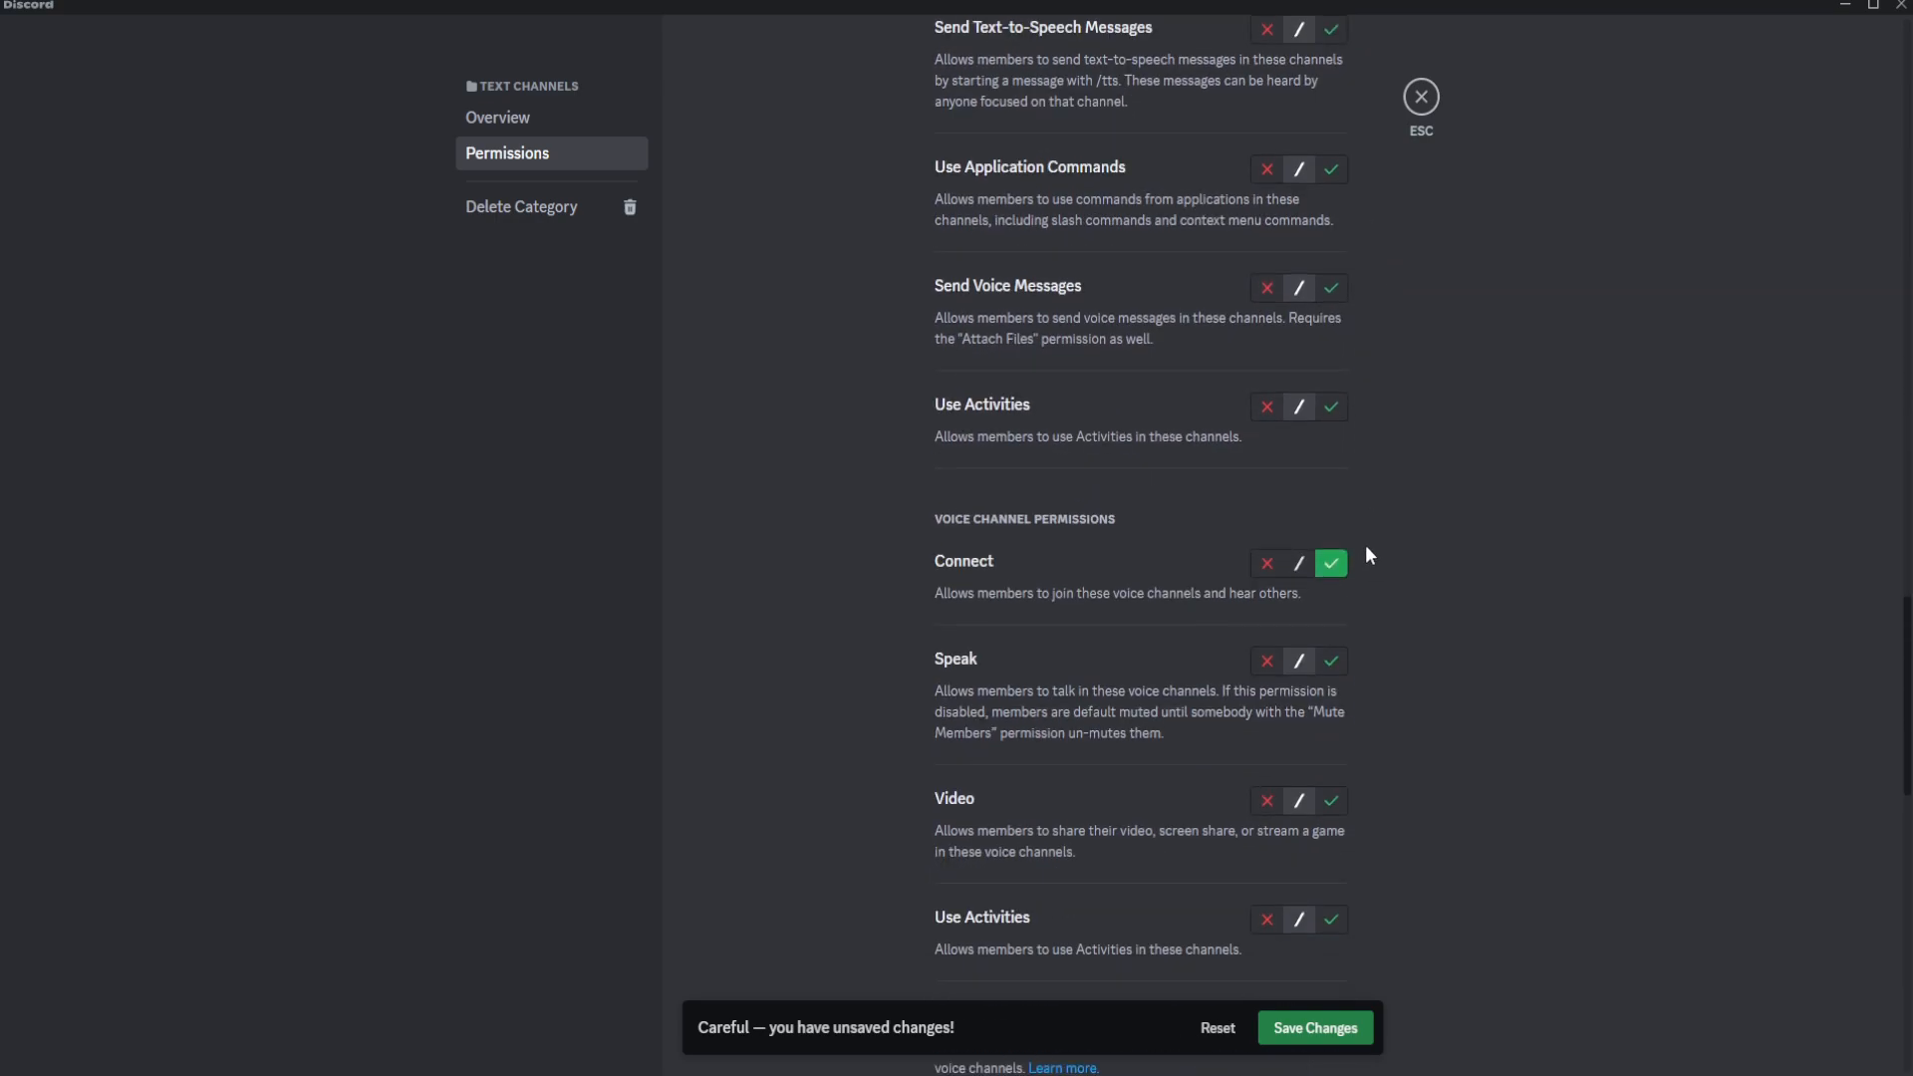
{"action": "left_click", "coordinate": [1334, 451]}
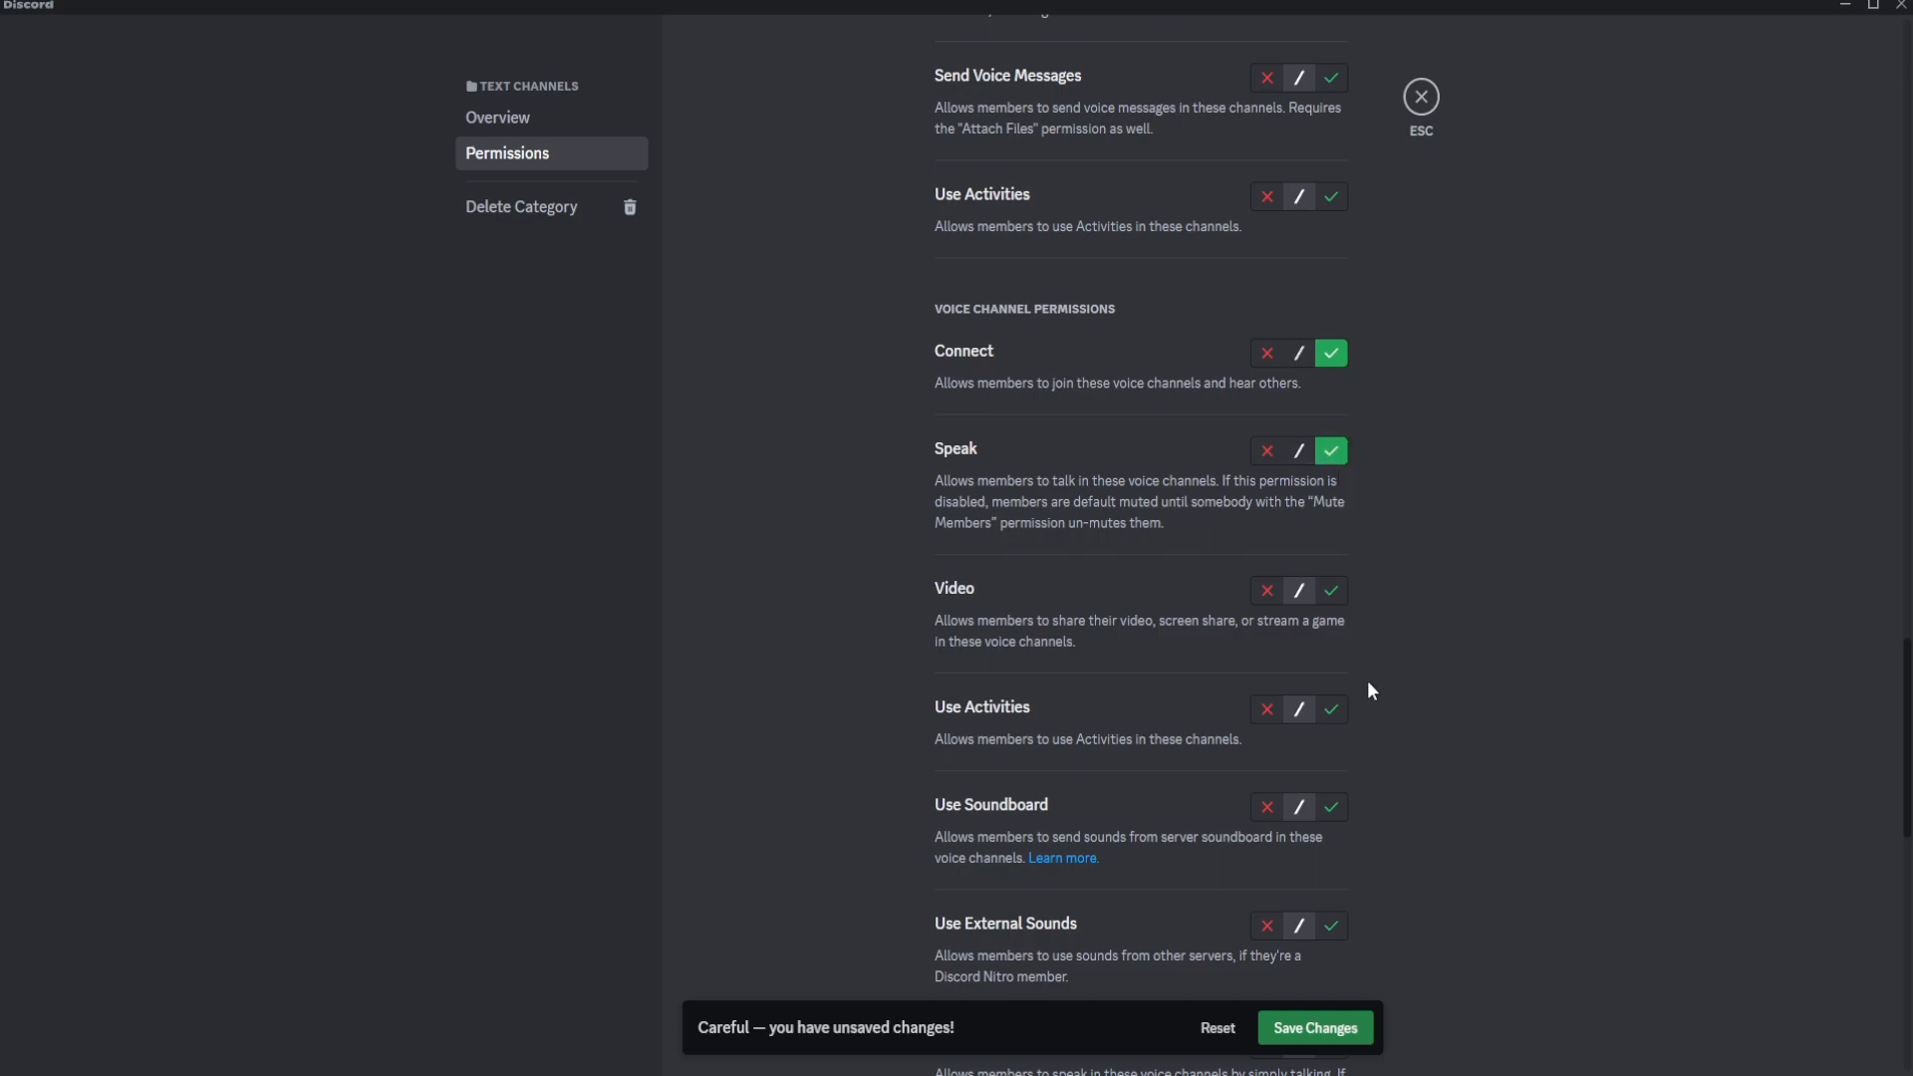
{"action": "scroll", "coordinate": [1367, 679], "scroll_direction": "down", "scroll_amount": 2}
{"action": "left_click", "coordinate": [1333, 381]}
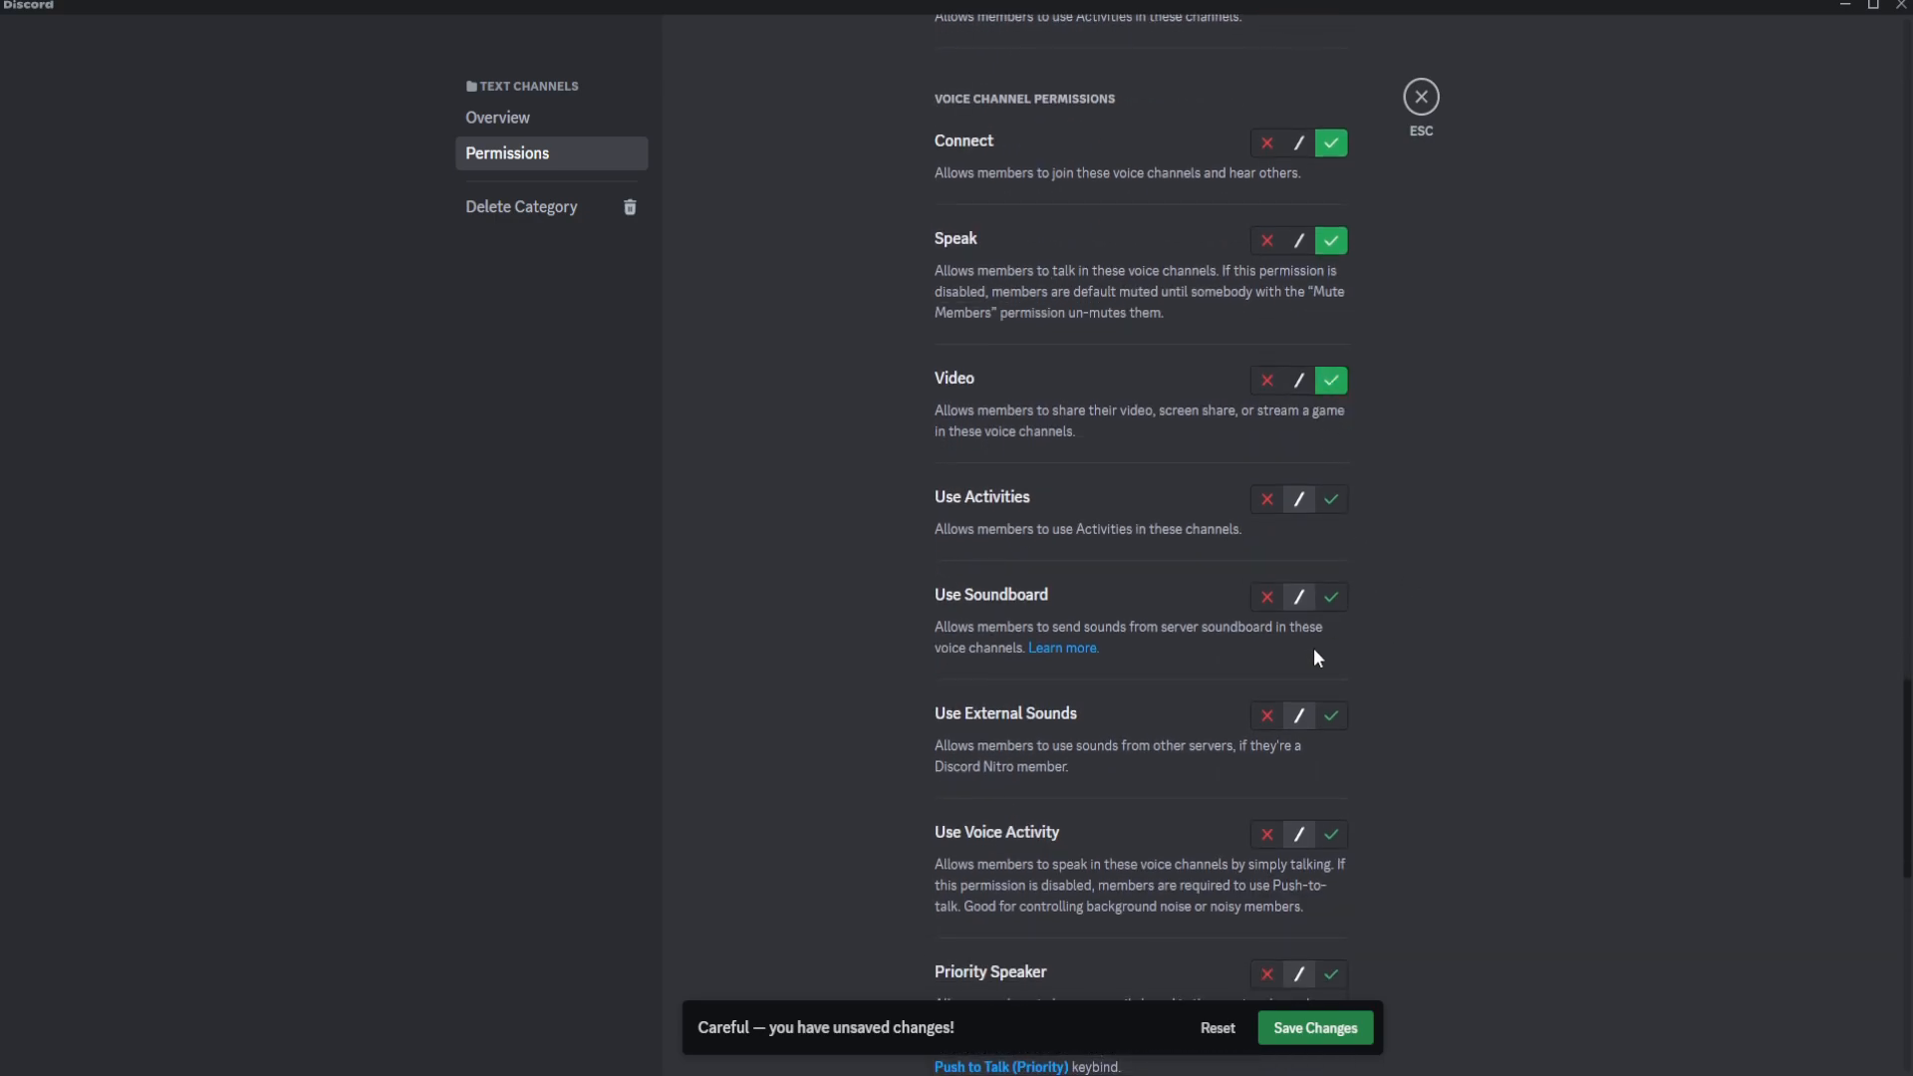
{"action": "scroll", "coordinate": [1313, 638], "scroll_direction": "down", "scroll_amount": 1}
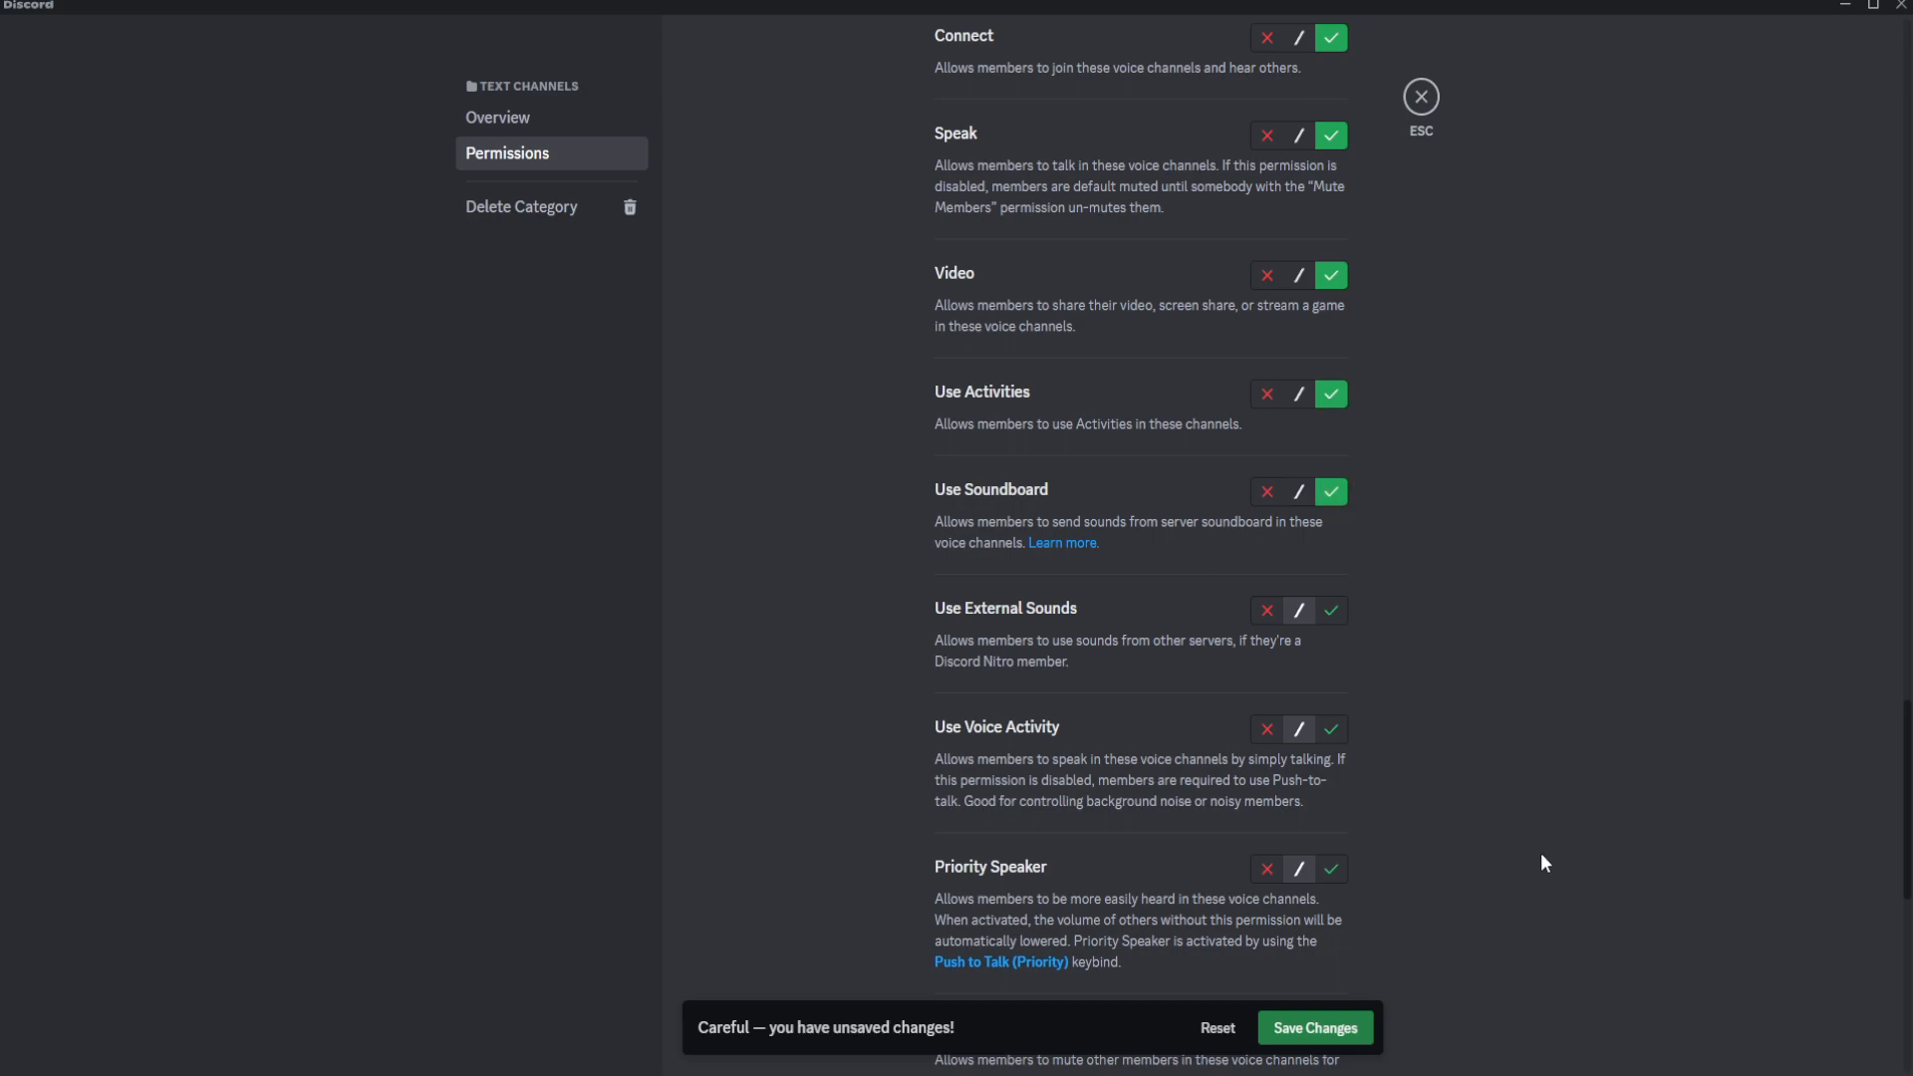
{"action": "scroll", "coordinate": [1542, 864], "scroll_direction": "down", "scroll_amount": 3}
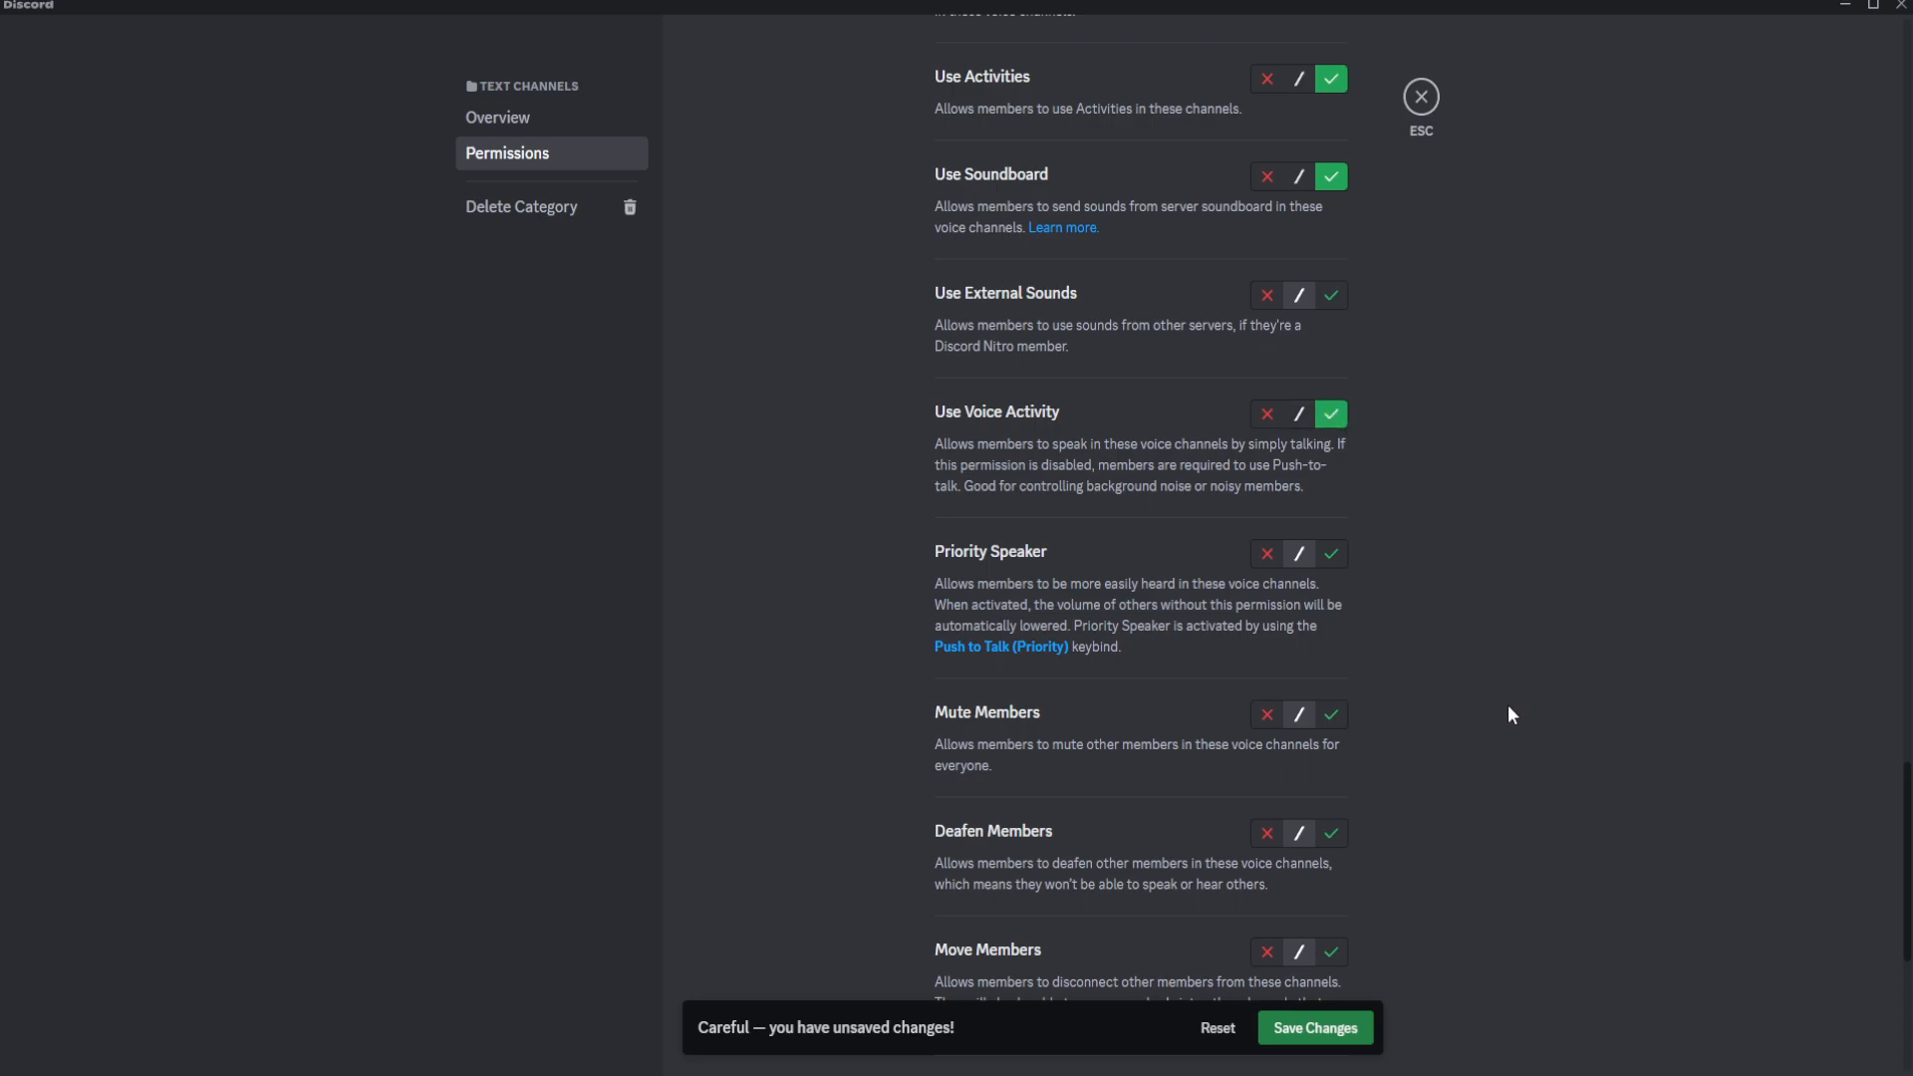
Save the category's permission changes and close its settings
{"action": "scroll", "coordinate": [1509, 708], "scroll_direction": "down", "scroll_amount": 5}
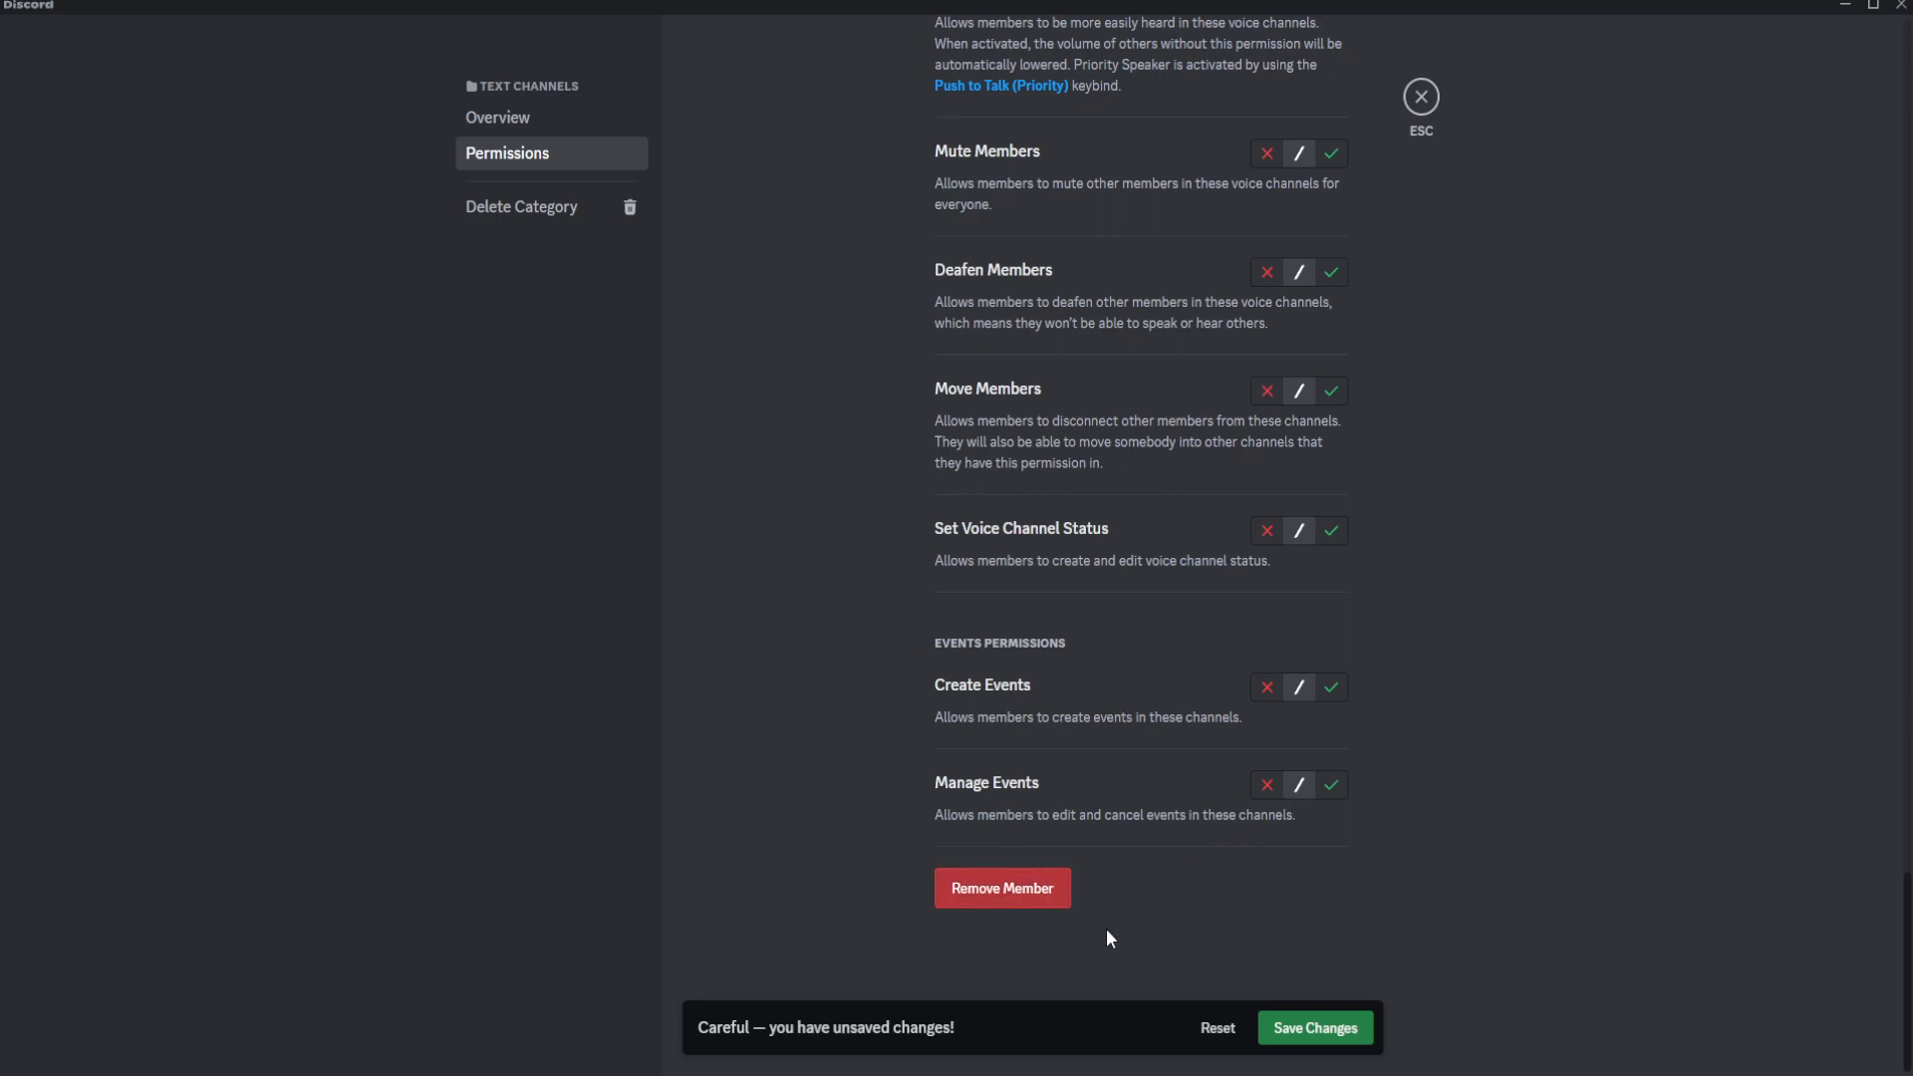
{"action": "left_click", "coordinate": [1333, 1031]}
{"action": "left_click", "coordinate": [1422, 97]}
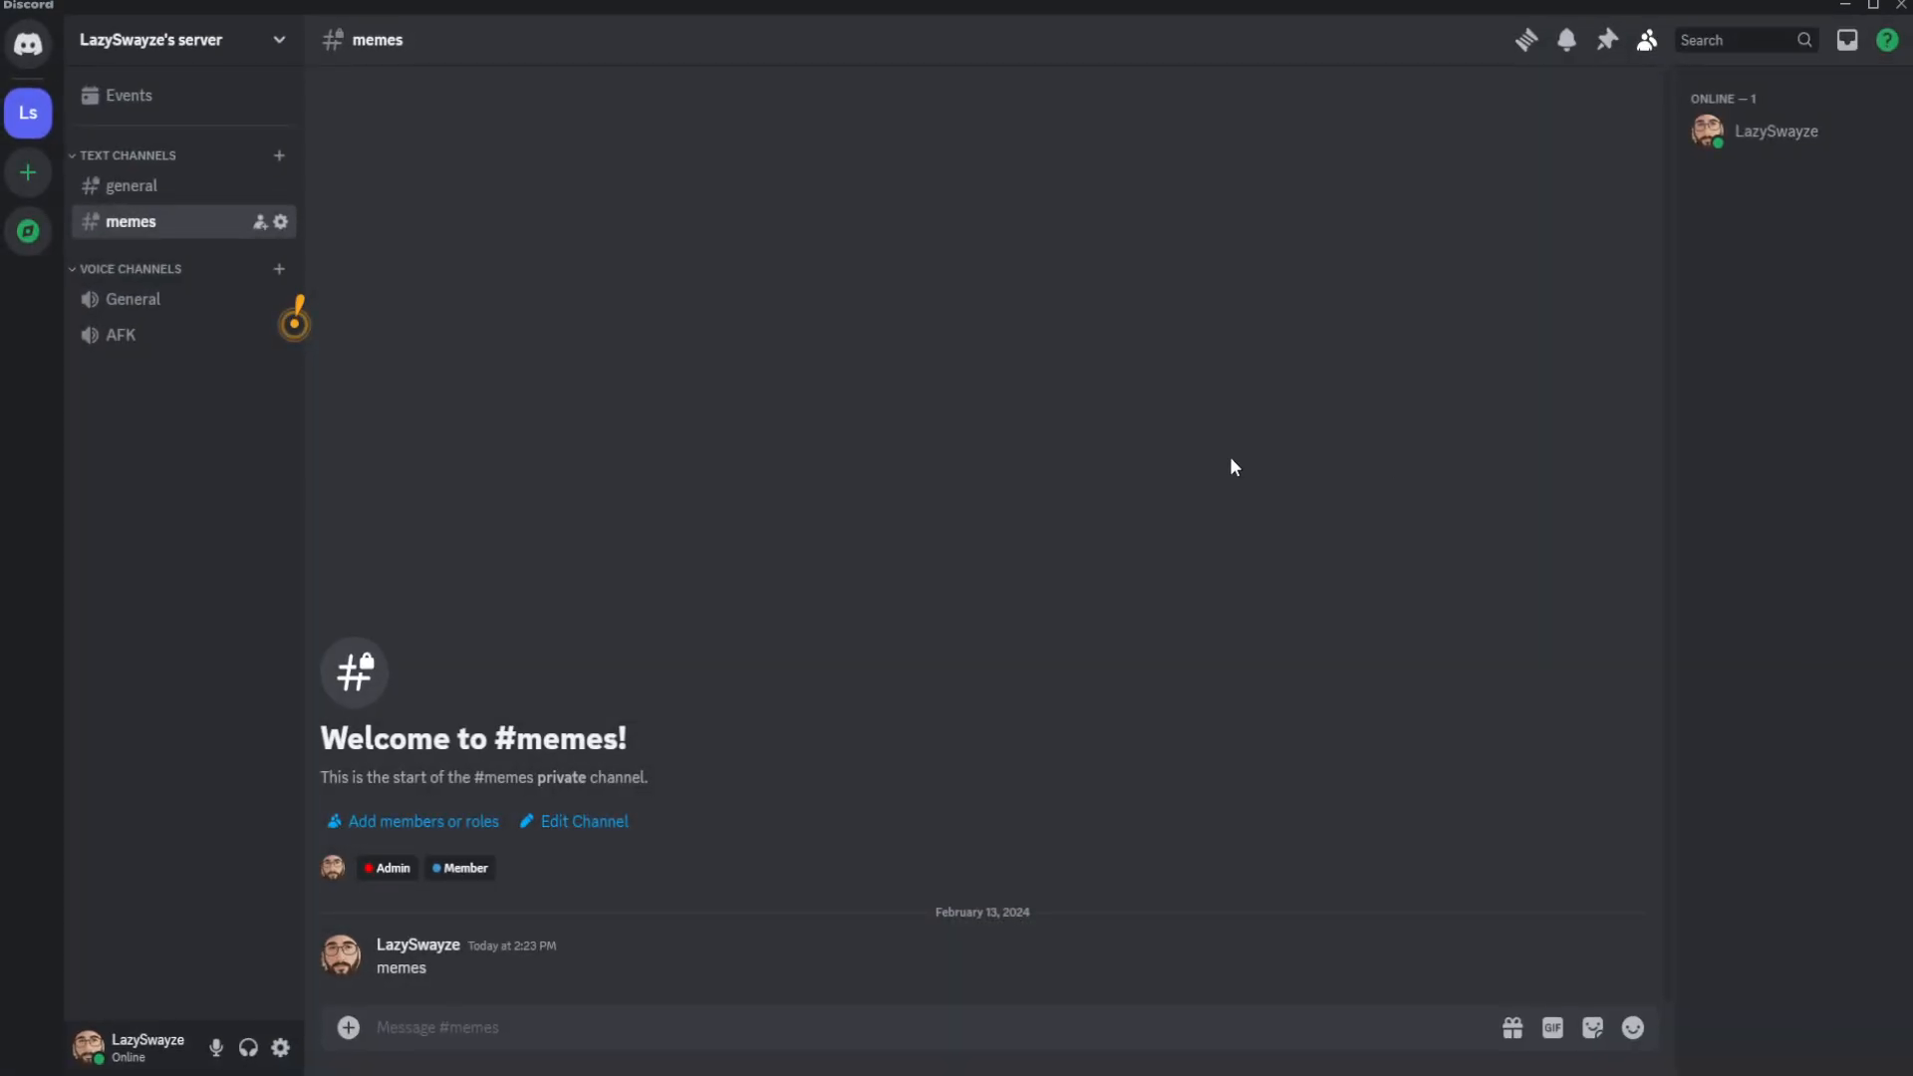
Check the general text channel's permissions and their sync with the Text Channels category, then return to the server
{"action": "right_click", "coordinate": [149, 189]}
{"action": "mouse_move", "coordinate": [219, 384]}
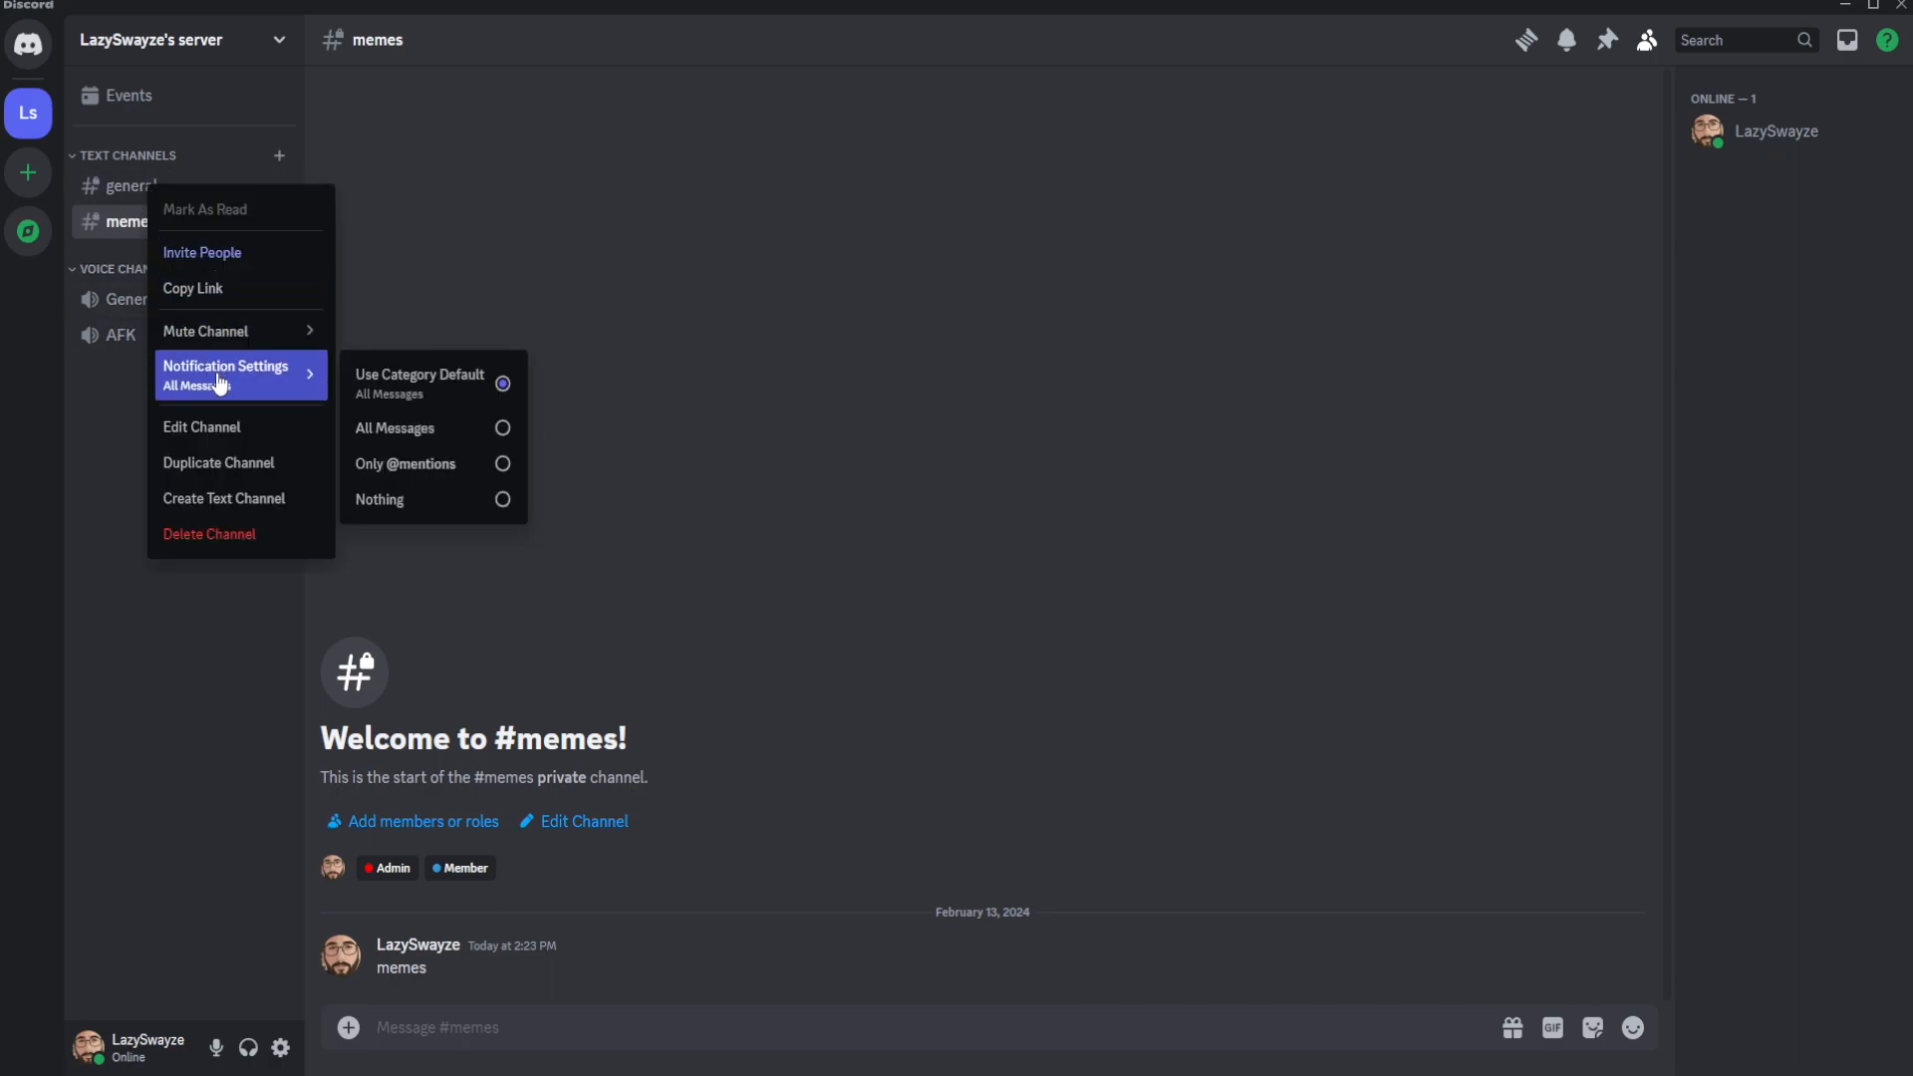
{"action": "left_click", "coordinate": [248, 436]}
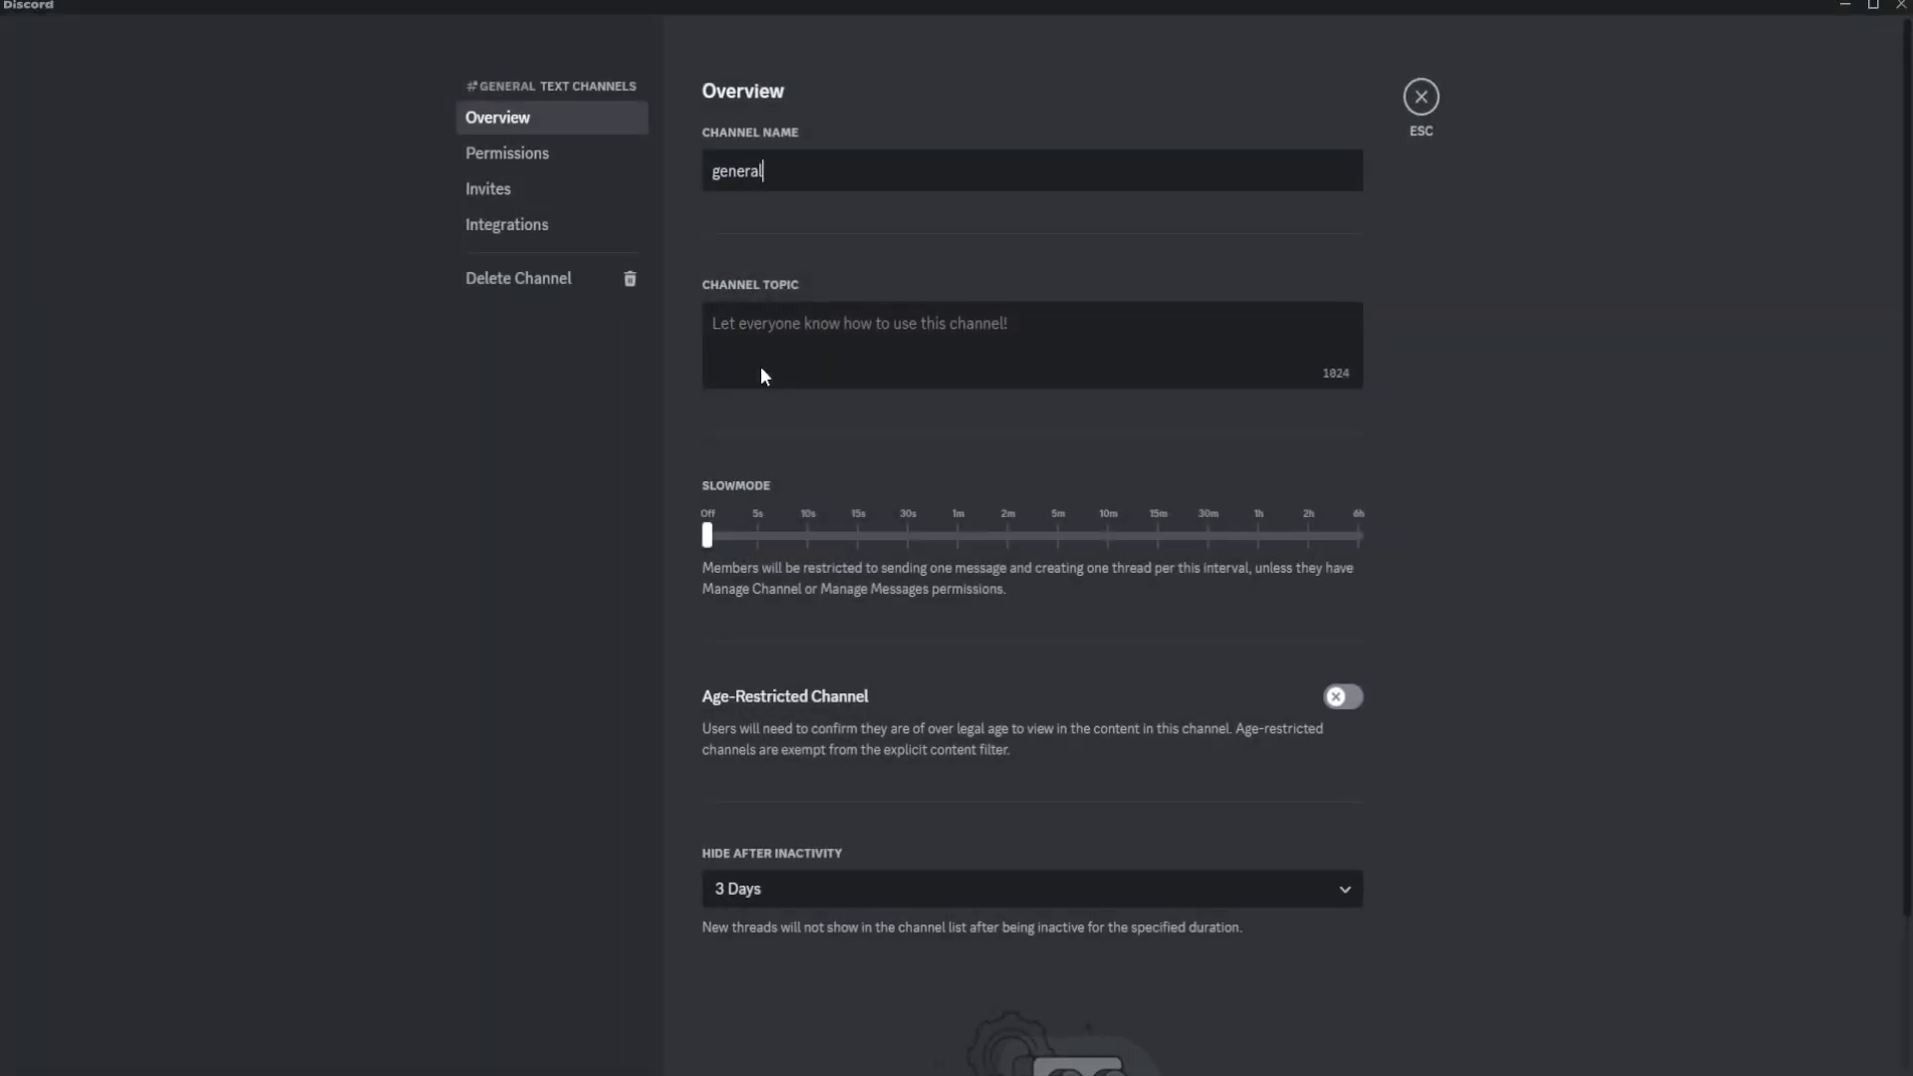
{"action": "left_click", "coordinate": [505, 155]}
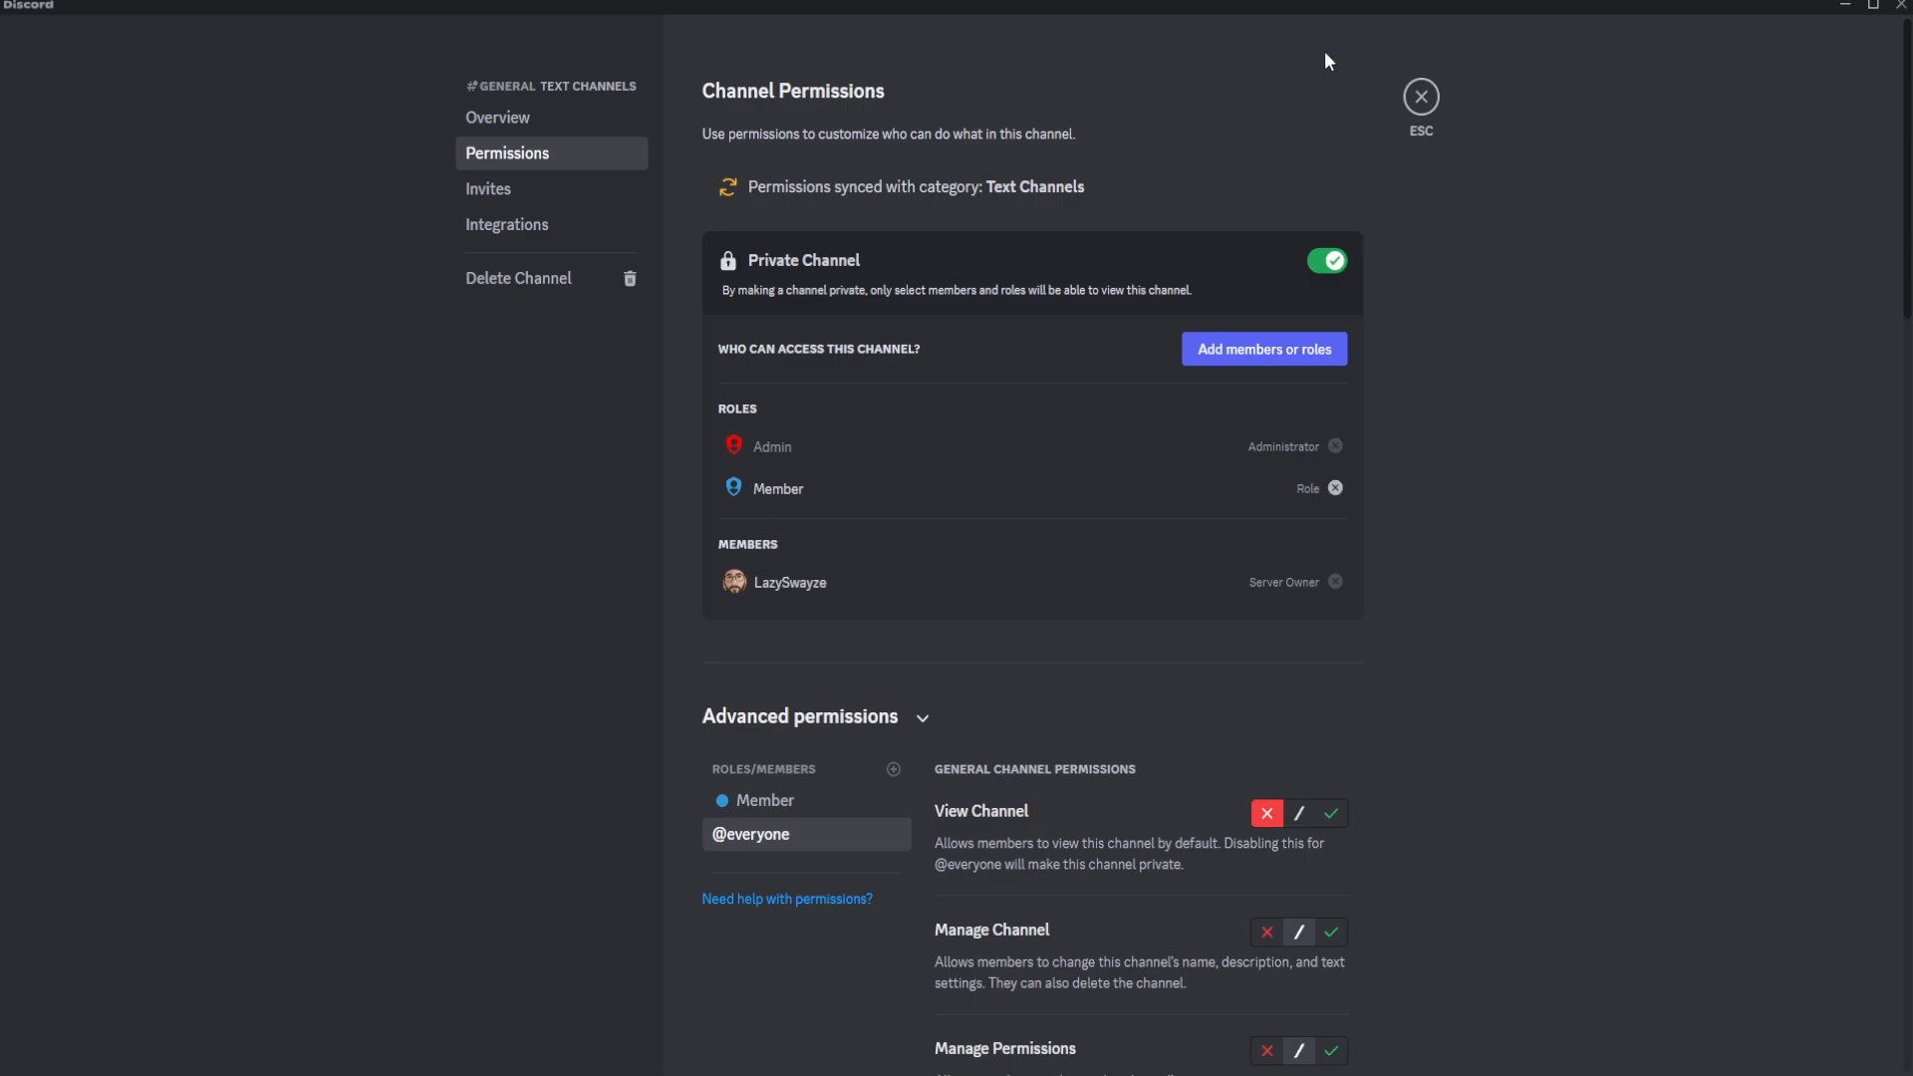
{"action": "left_click", "coordinate": [1422, 97]}
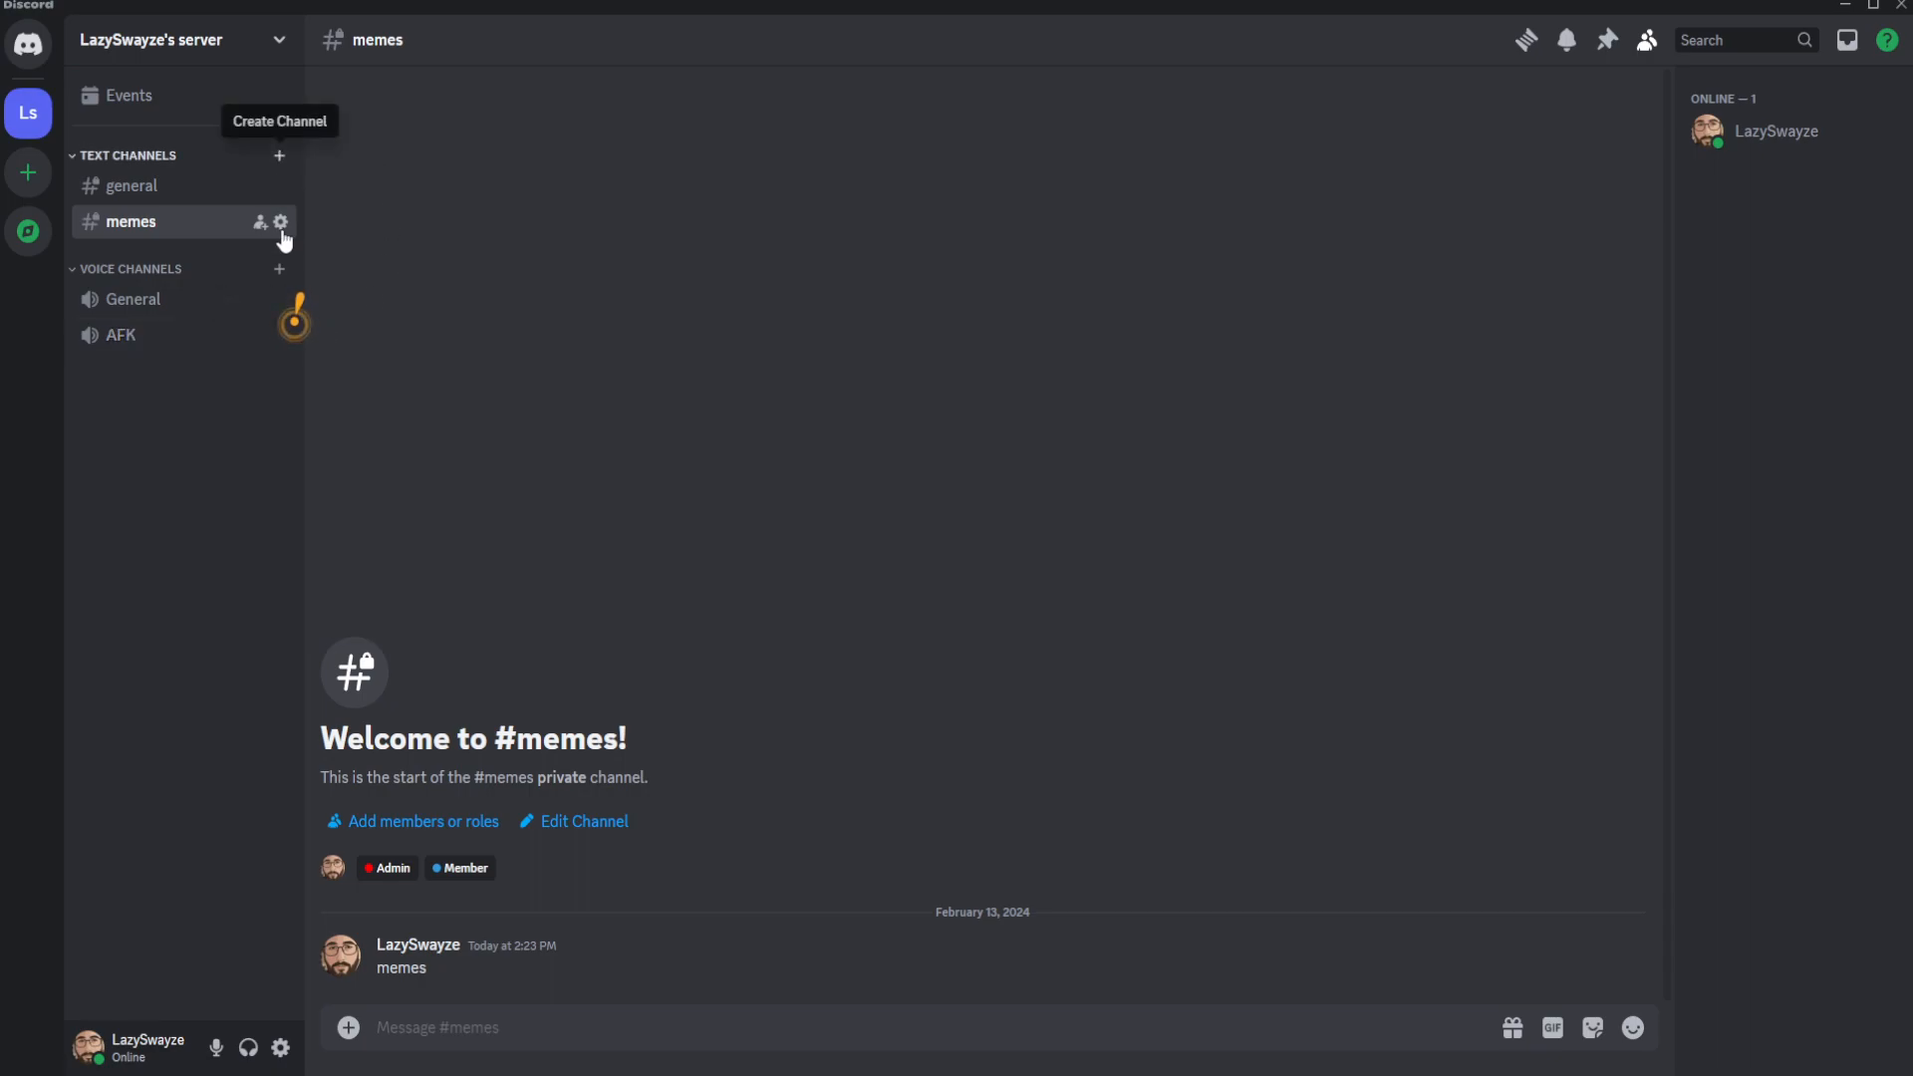
Create a public text channel named new-channel outside the existing categories
{"action": "right_click", "coordinate": [211, 439]}
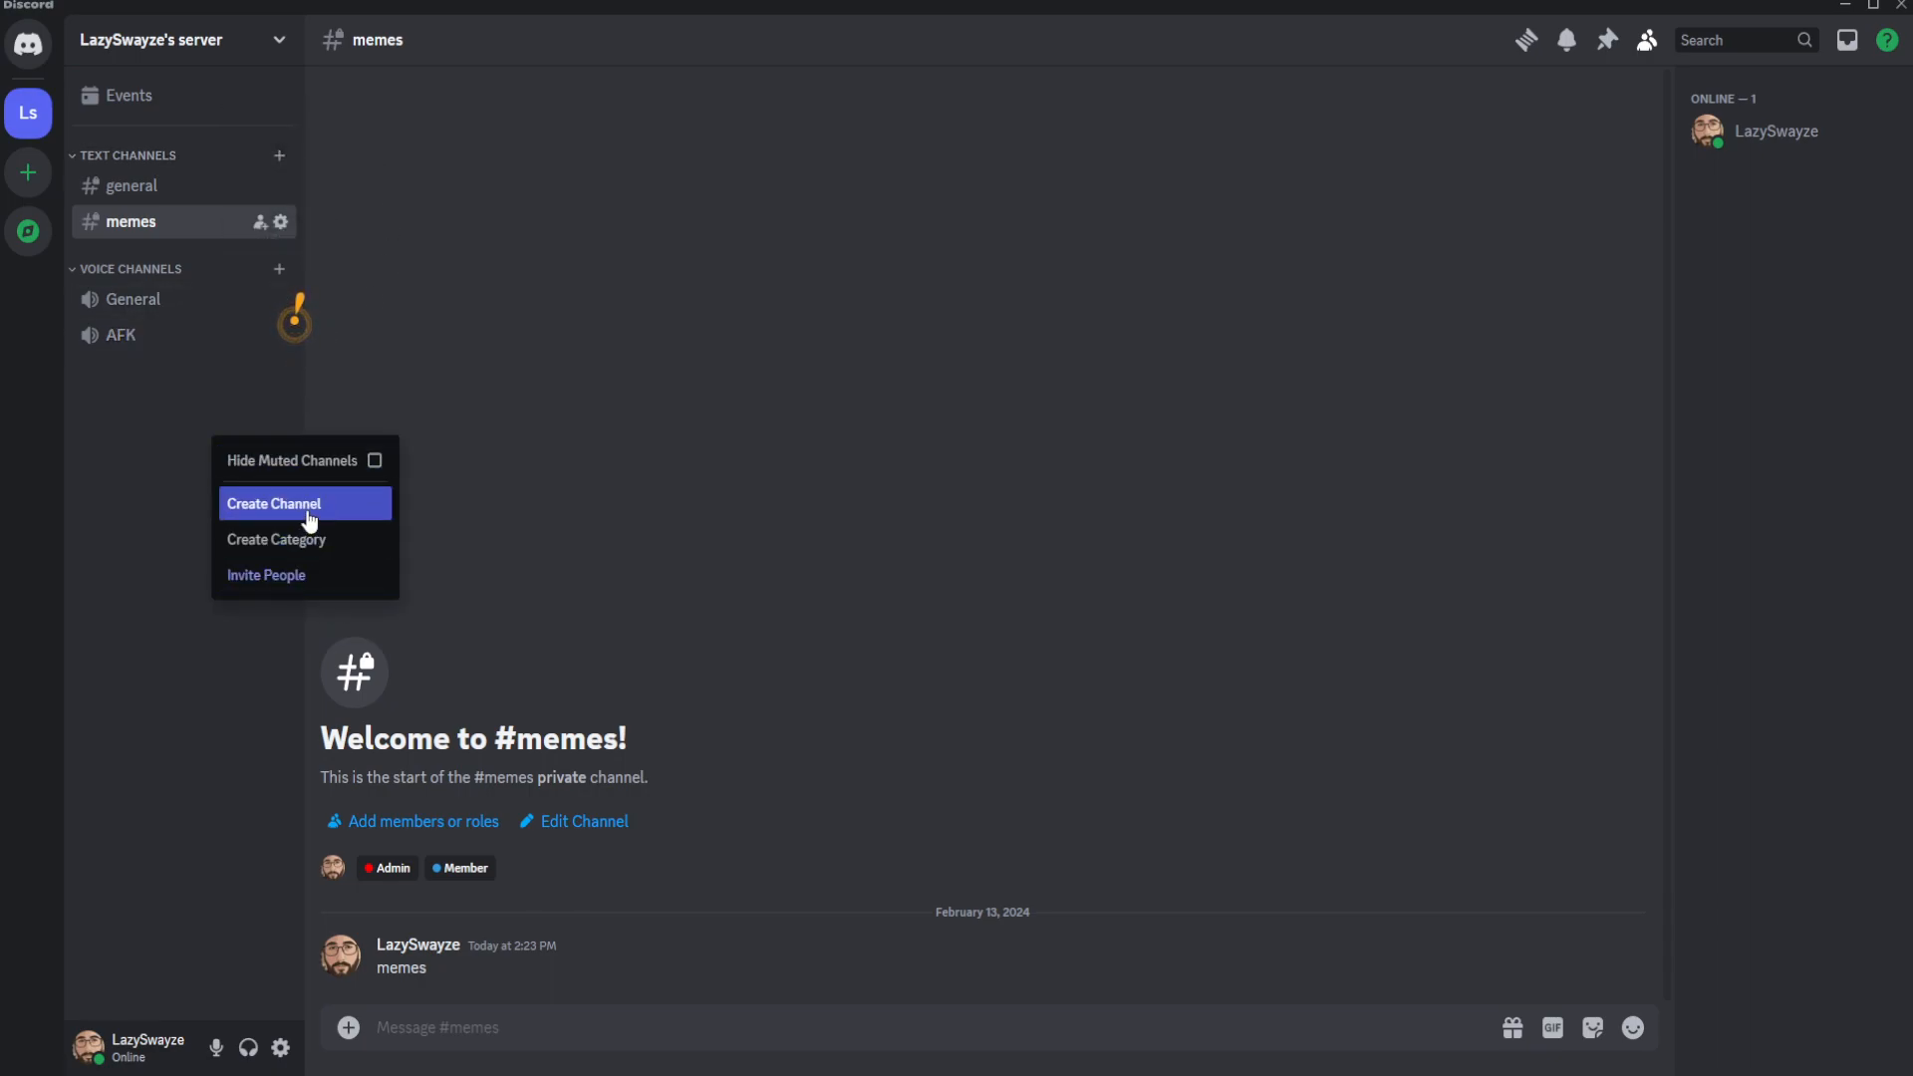
{"action": "left_click", "coordinate": [309, 508]}
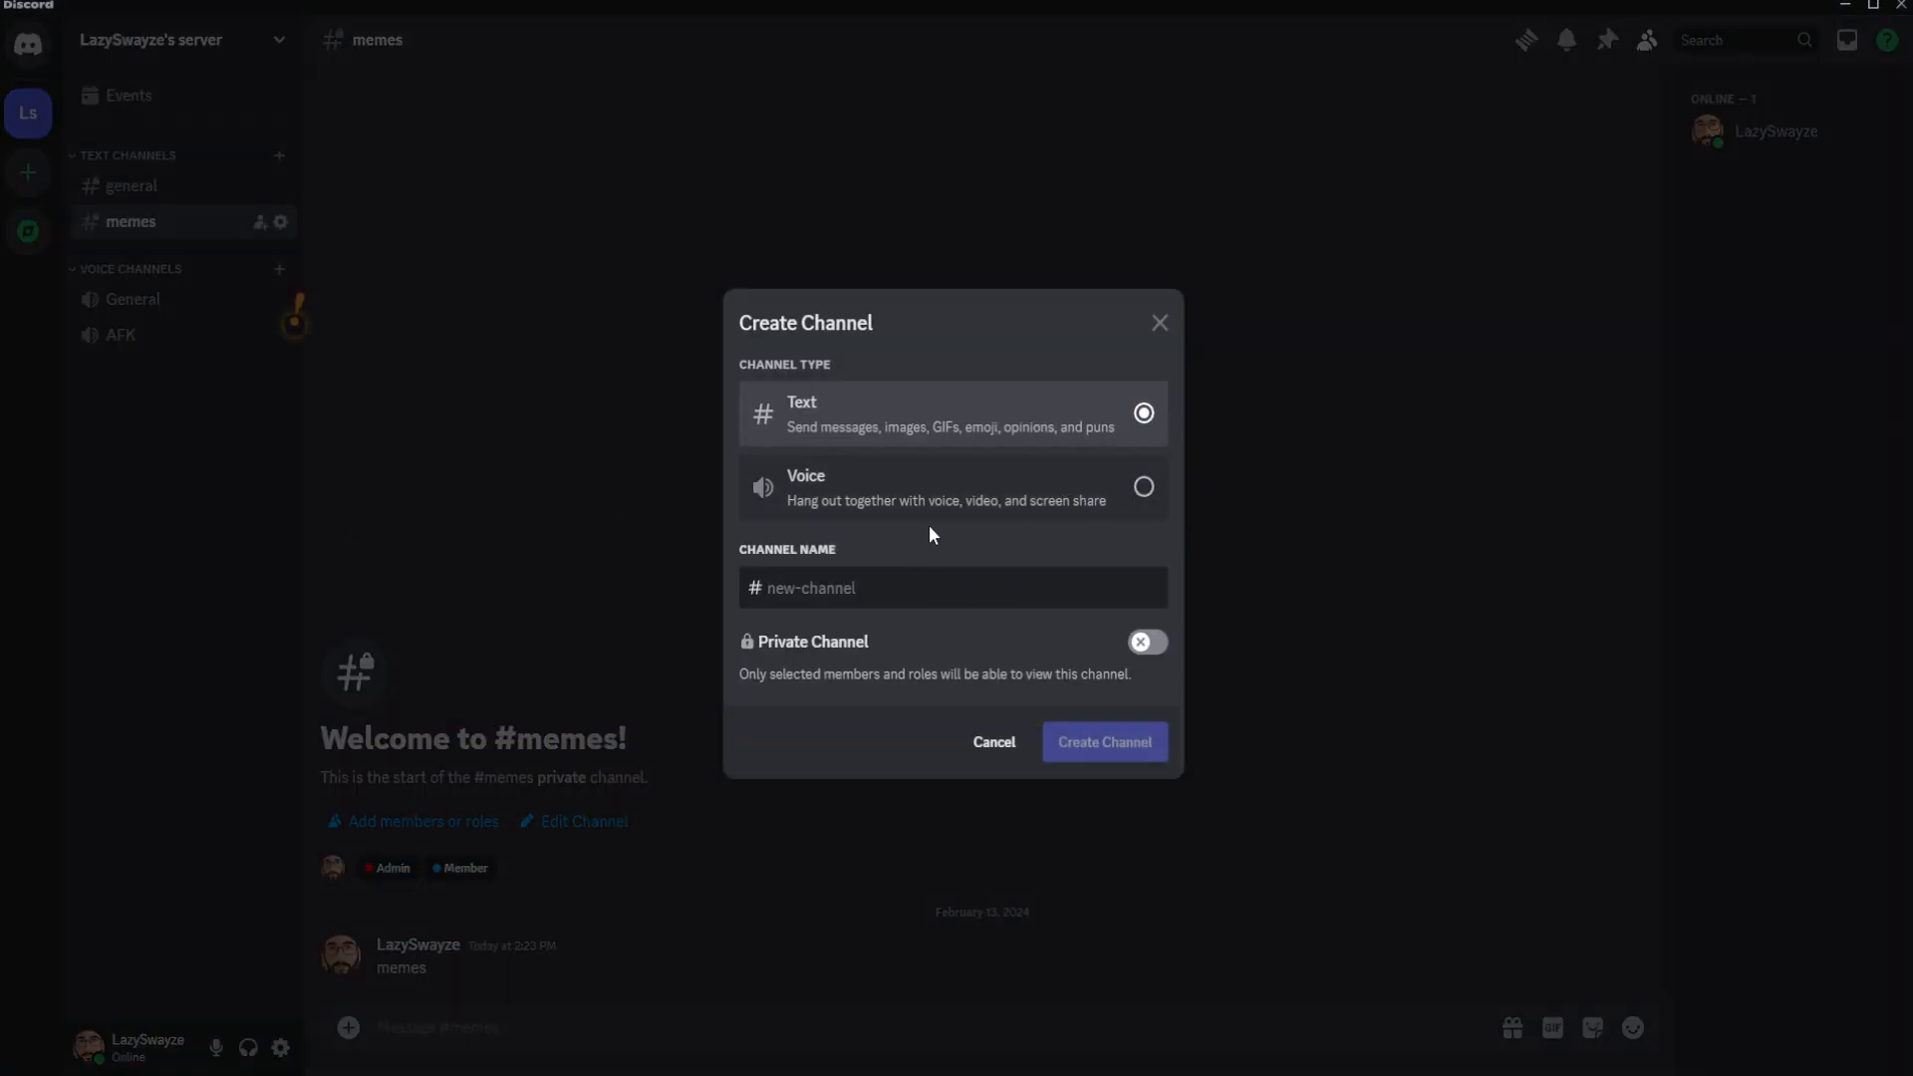
{"action": "type", "text": "new-cha"}
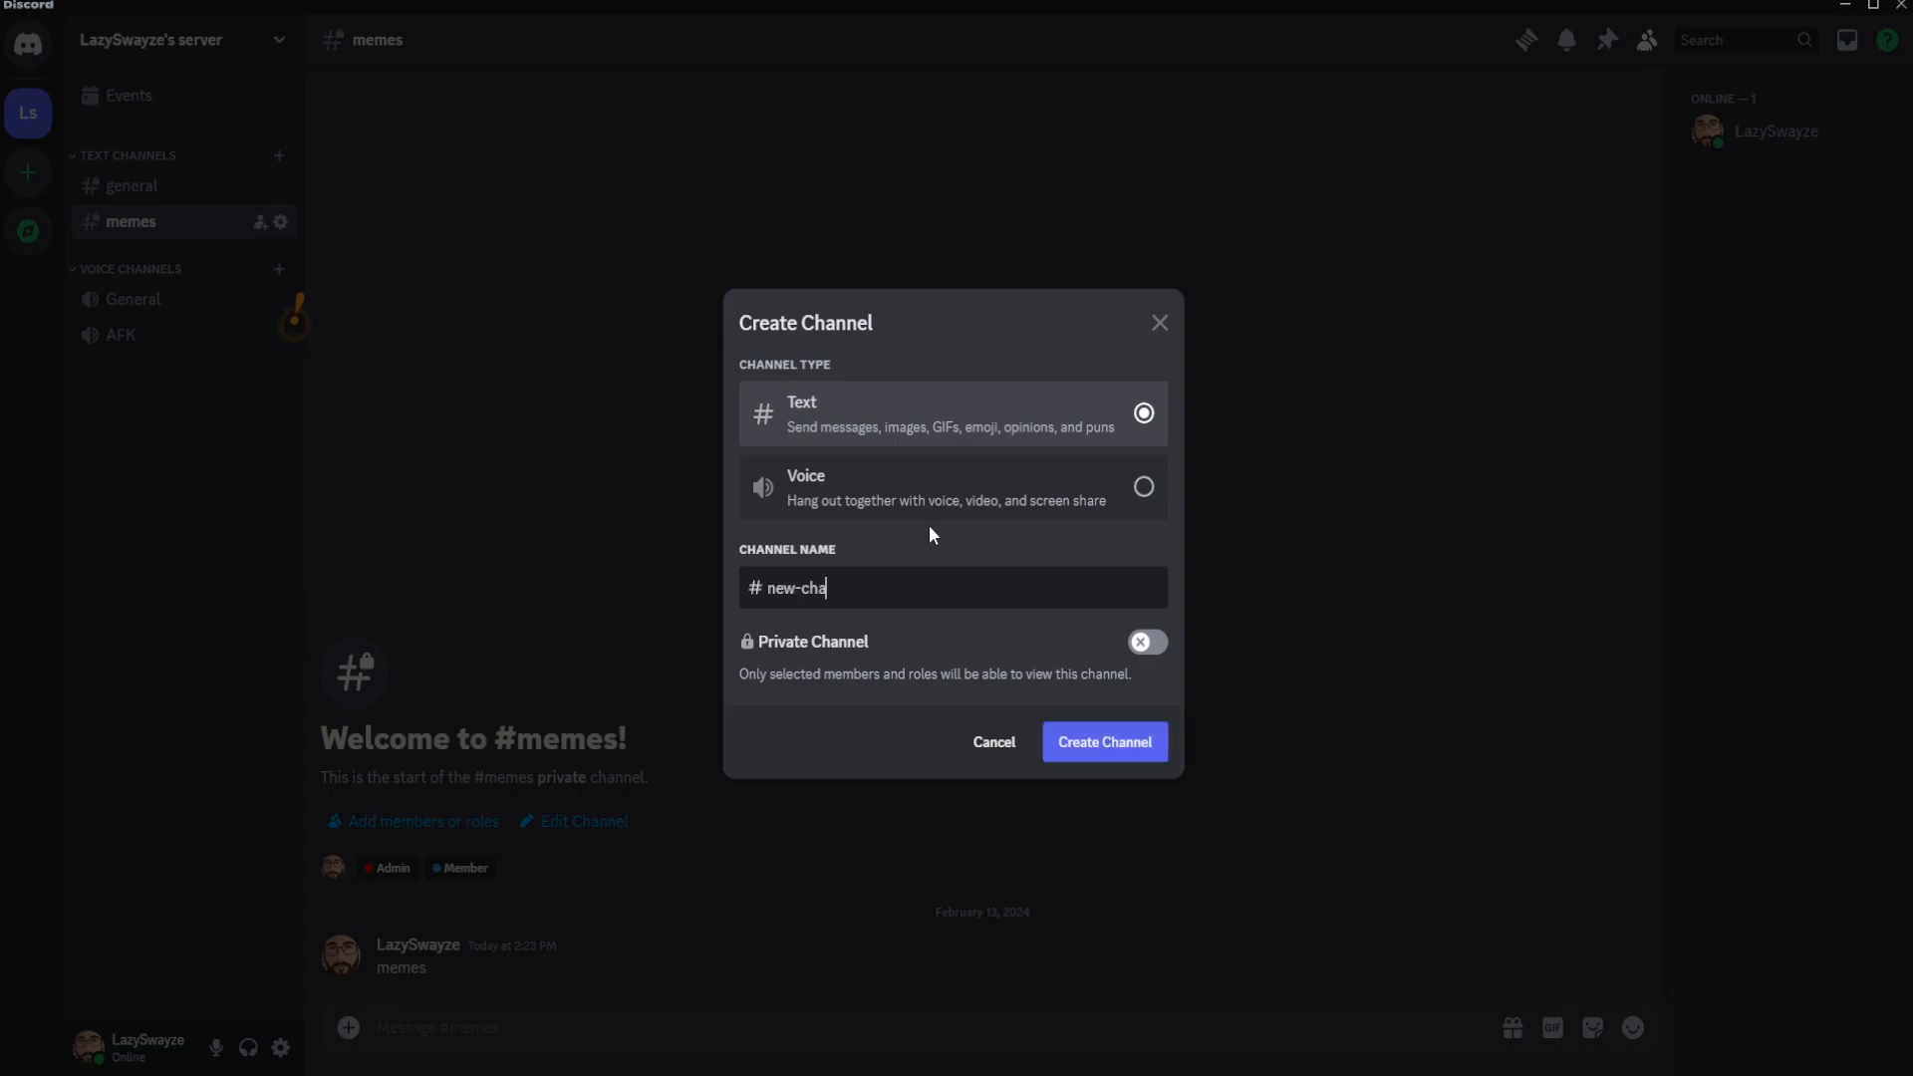
{"action": "type", "text": "nnel"}
{"action": "key", "text": "Return"}
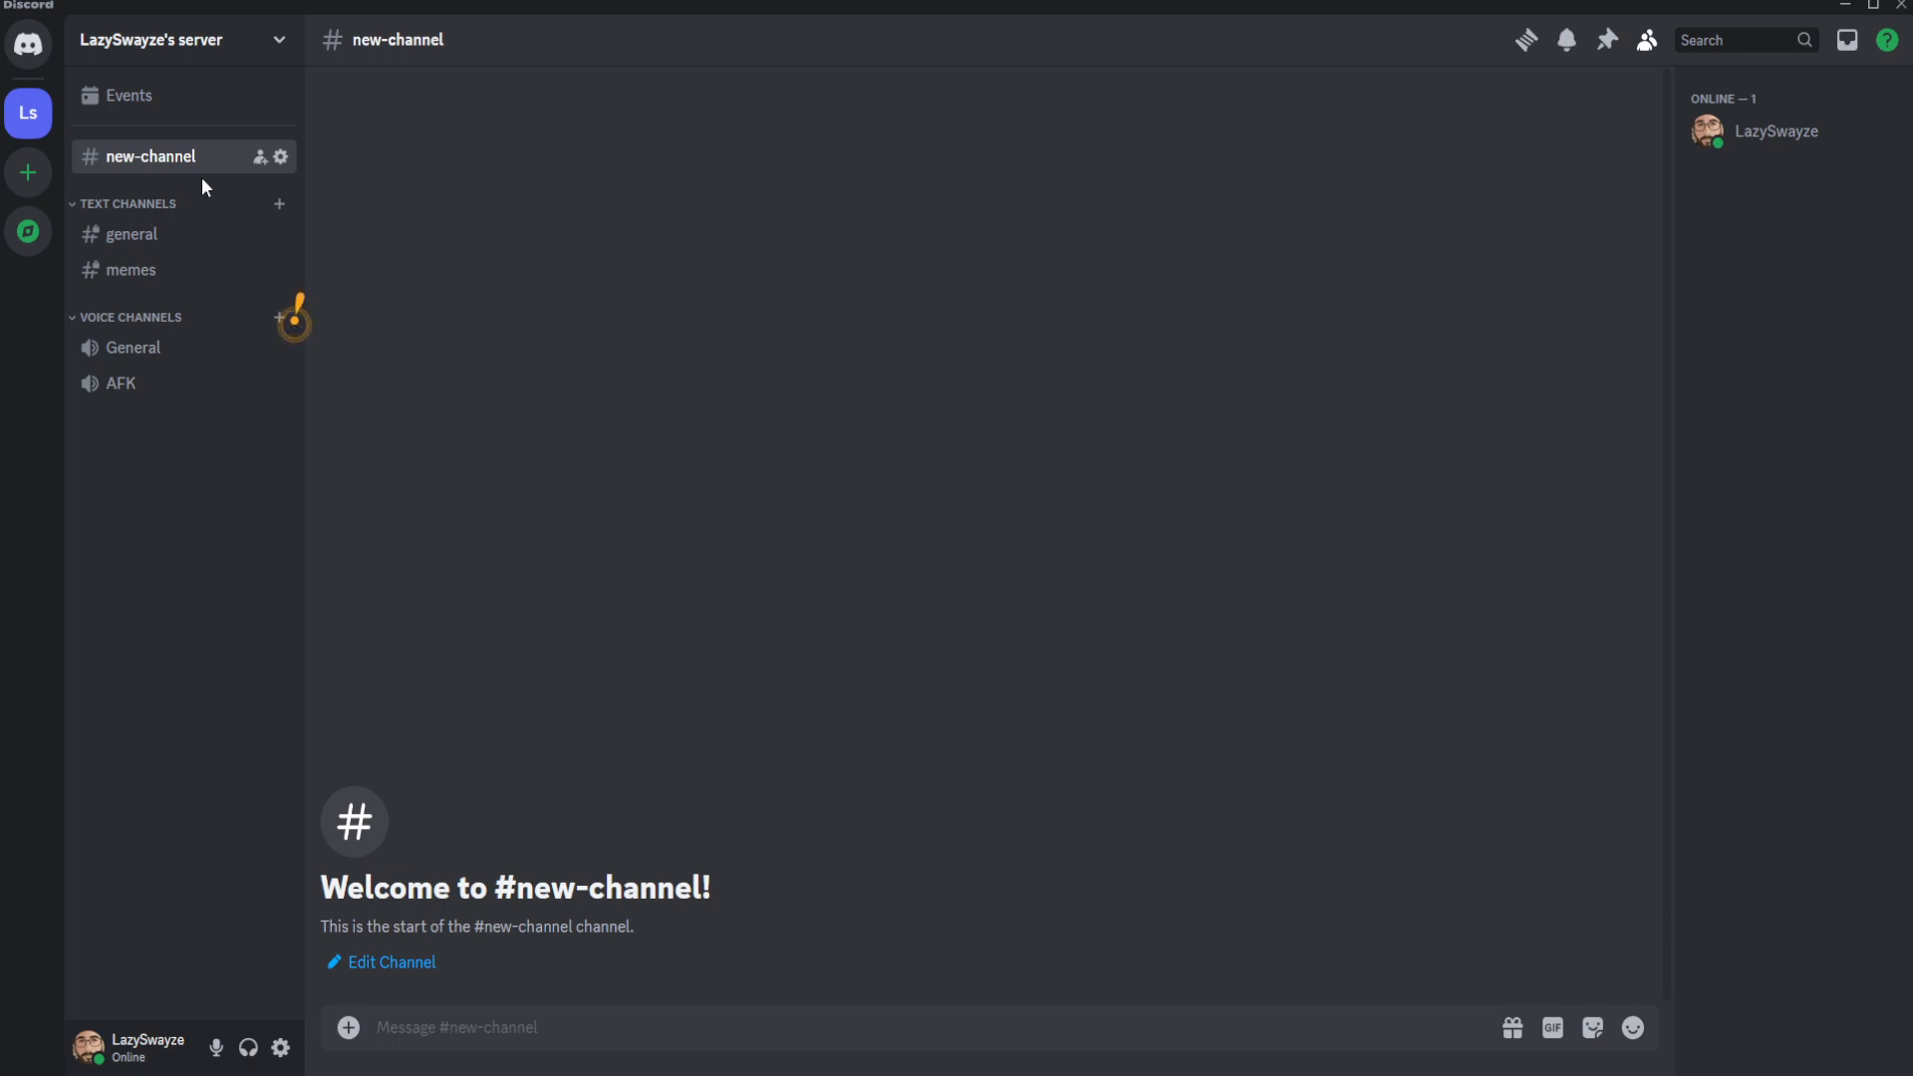
Move new-channel to the end of the Text Channels category and sync its permissions with that category
{"action": "left_click_drag", "start_coordinate": [164, 162], "coordinate": [180, 277]}
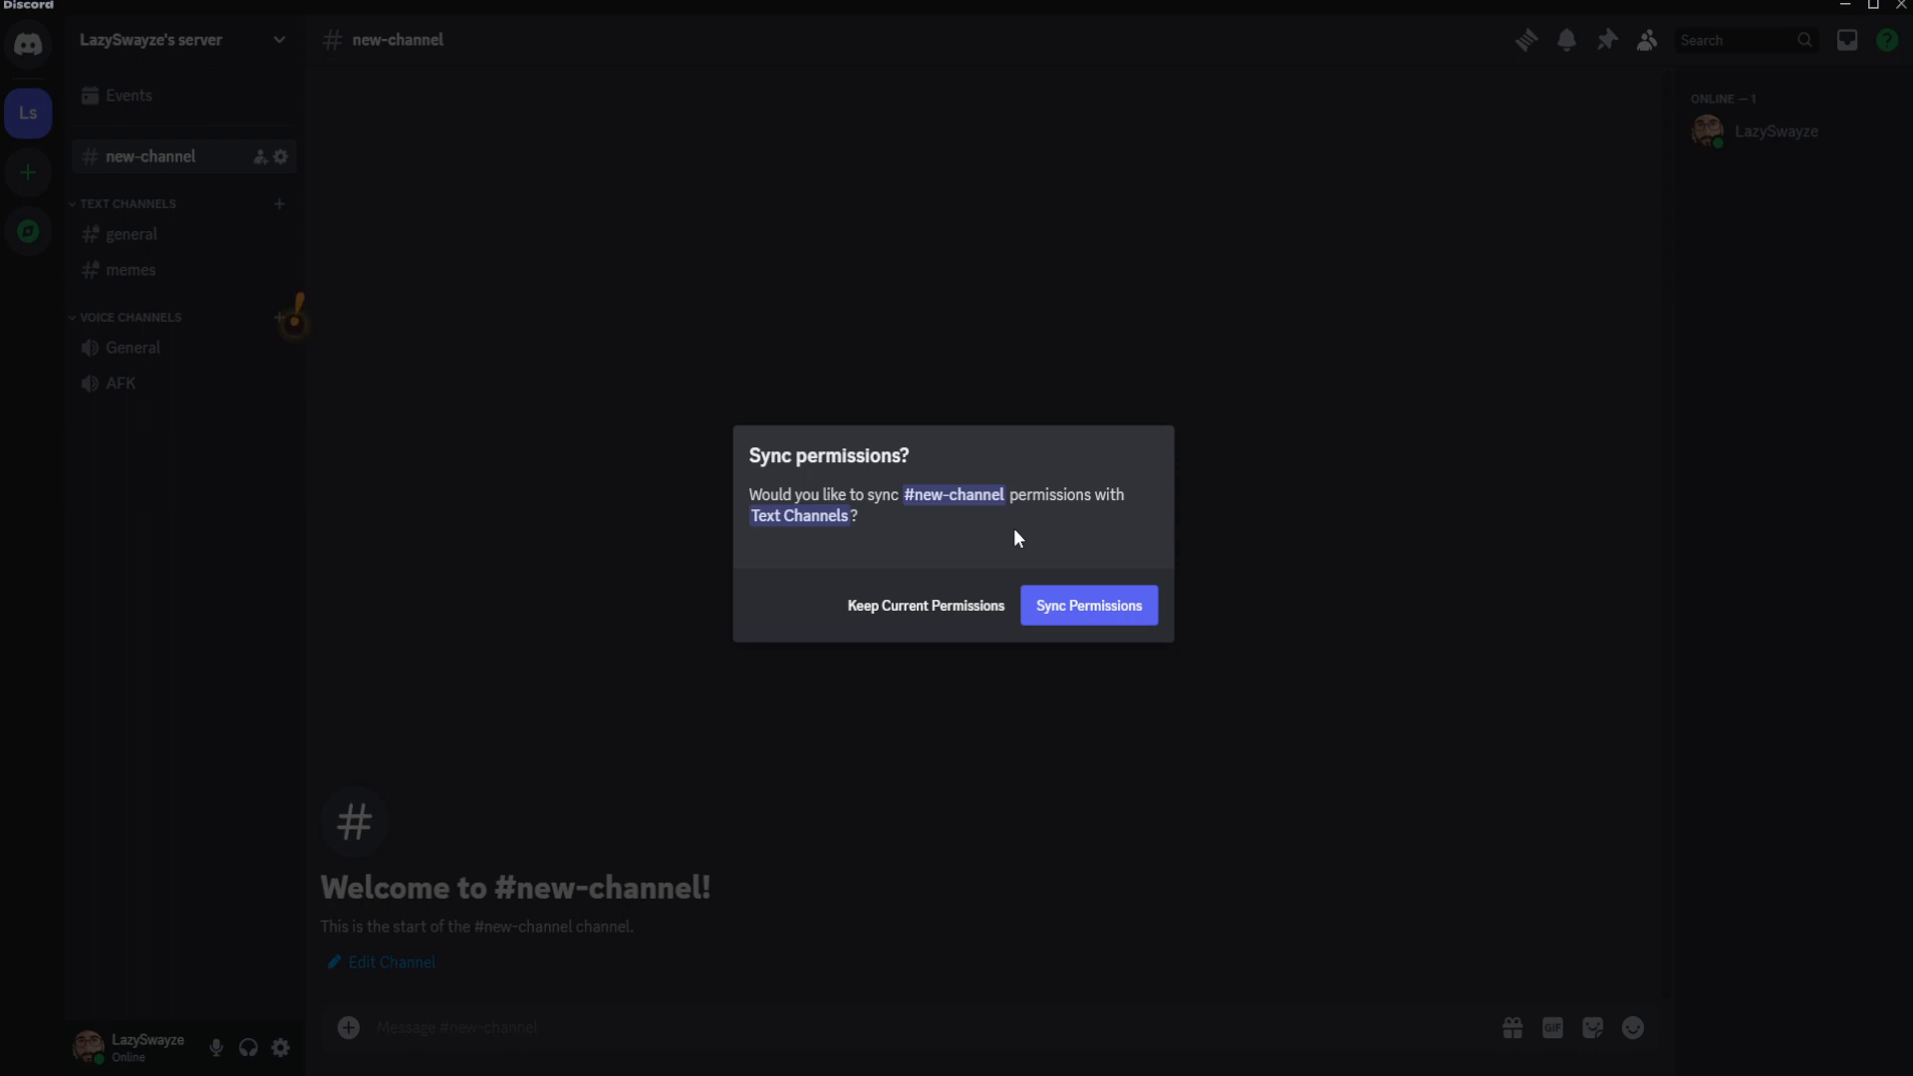
{"action": "left_click", "coordinate": [1074, 616]}
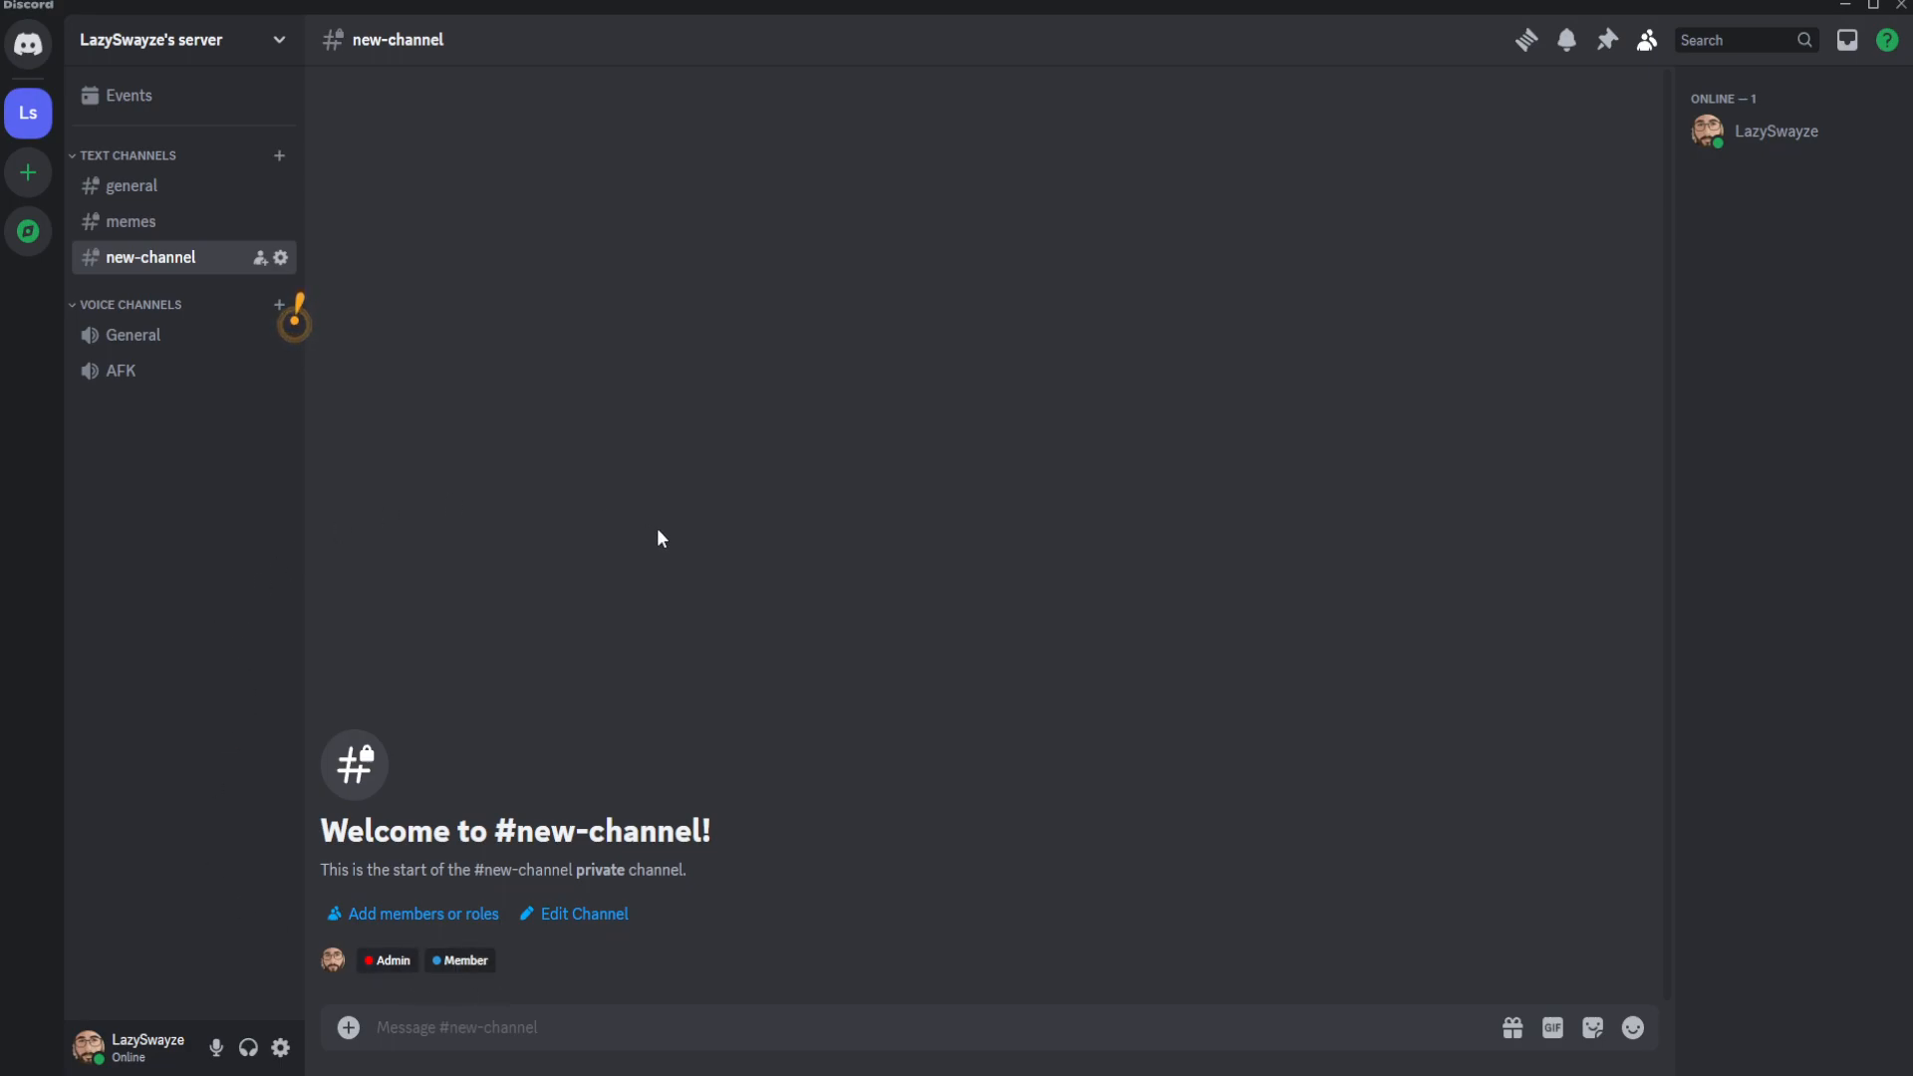
Join the General voice channel and keep the Voice Channels category expanded
{"action": "left_click", "coordinate": [154, 339]}
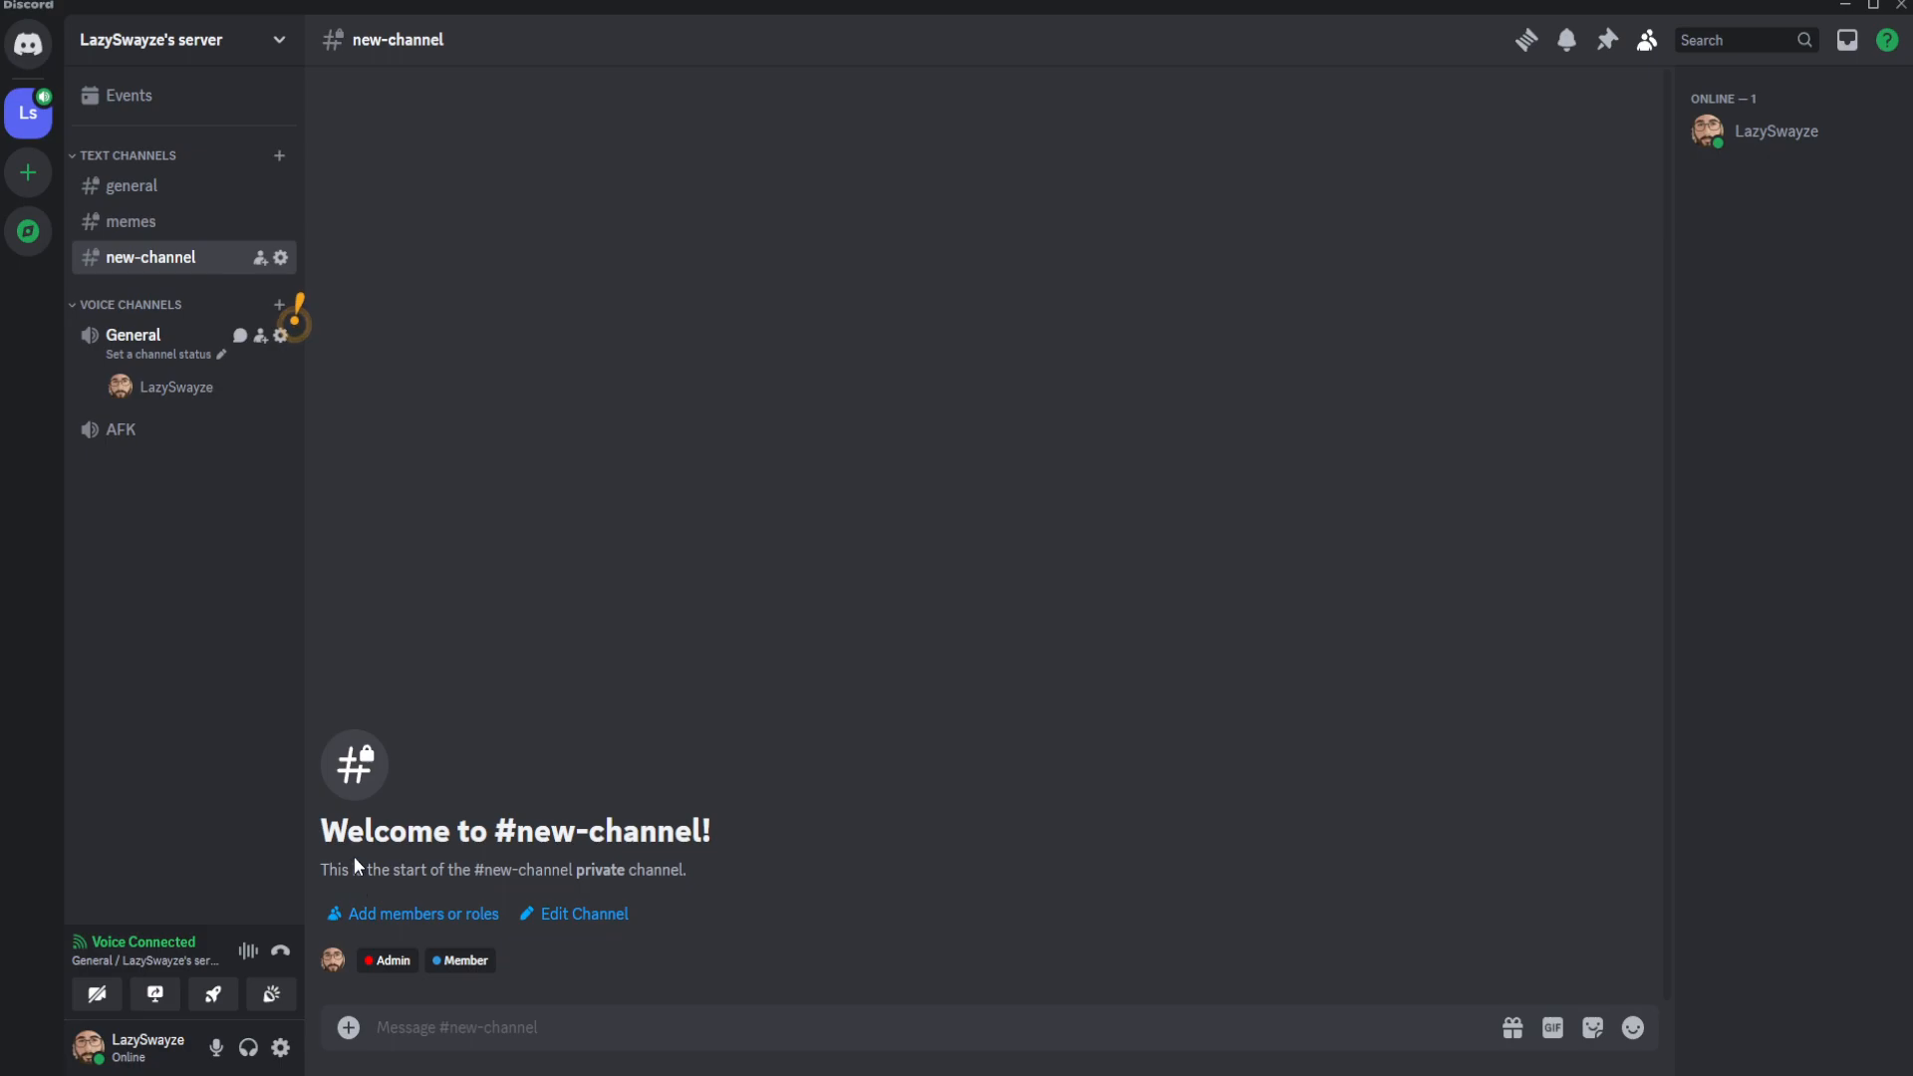
{"action": "left_click", "coordinate": [131, 305]}
{"action": "left_click", "coordinate": [110, 305]}
Create a public text channel named voice-chat in the Voice Channels category
{"action": "left_click", "coordinate": [278, 305]}
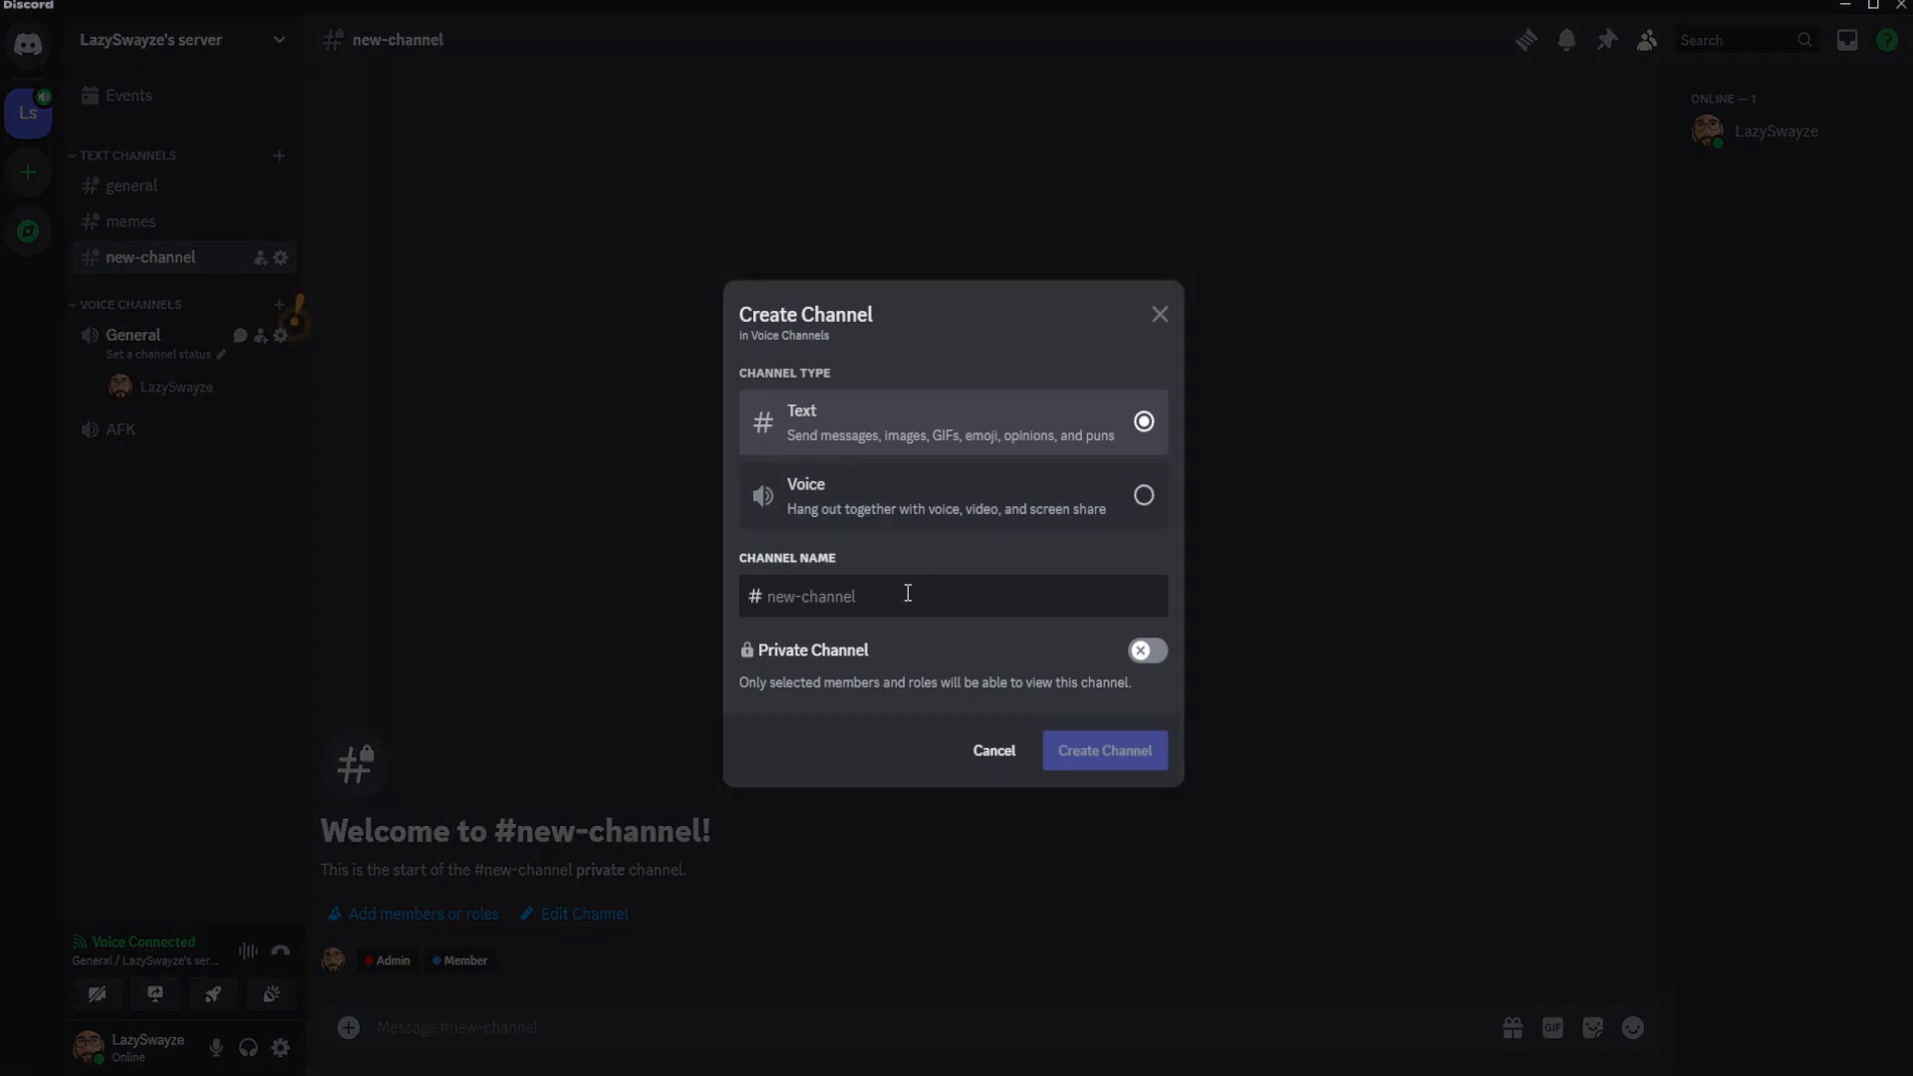
{"action": "type", "text": "voiu"}
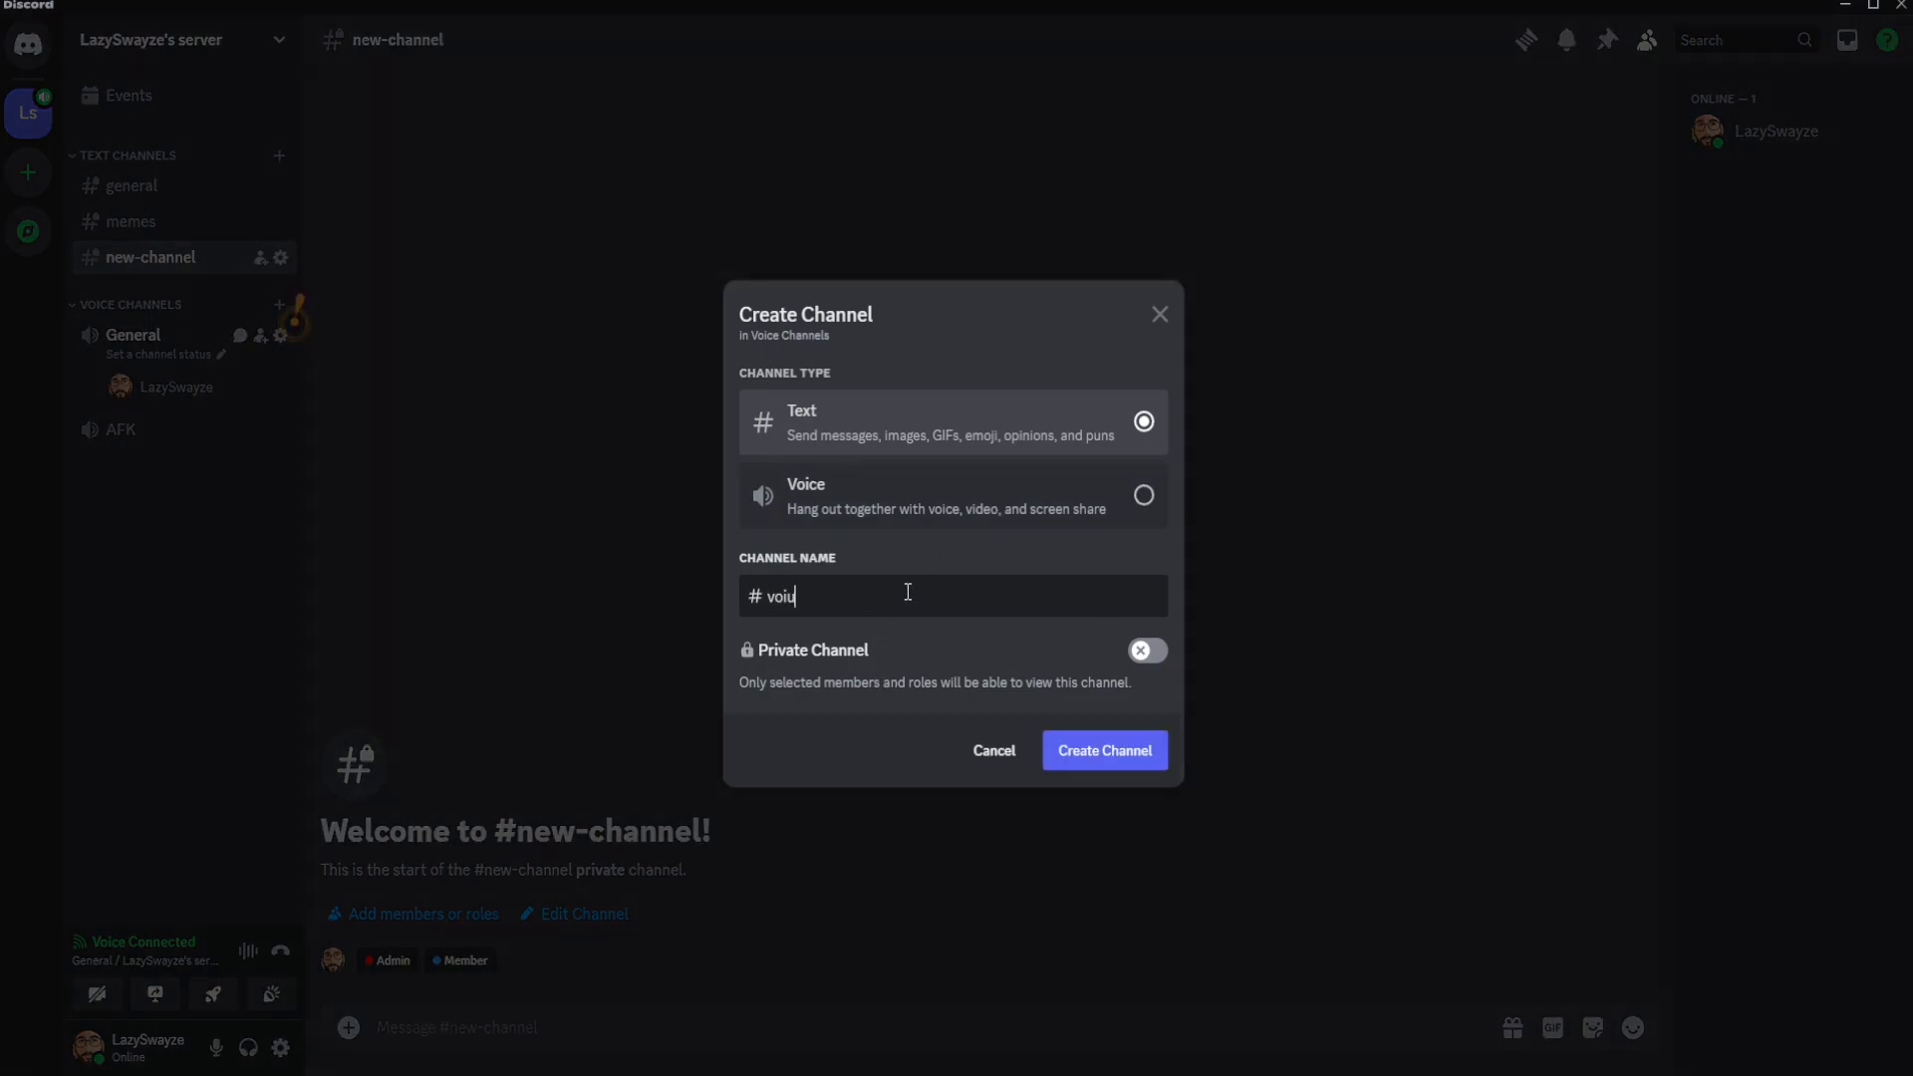
{"action": "key", "text": "BackSpace"}
{"action": "type", "text": "ce"}
{"action": "key", "text": "BackSpace"}
{"action": "type", "text": "e-chat"}
{"action": "key", "text": "BackSpace"}
{"action": "type", "text": "chat"}
{"action": "left_click", "coordinate": [1062, 755]}
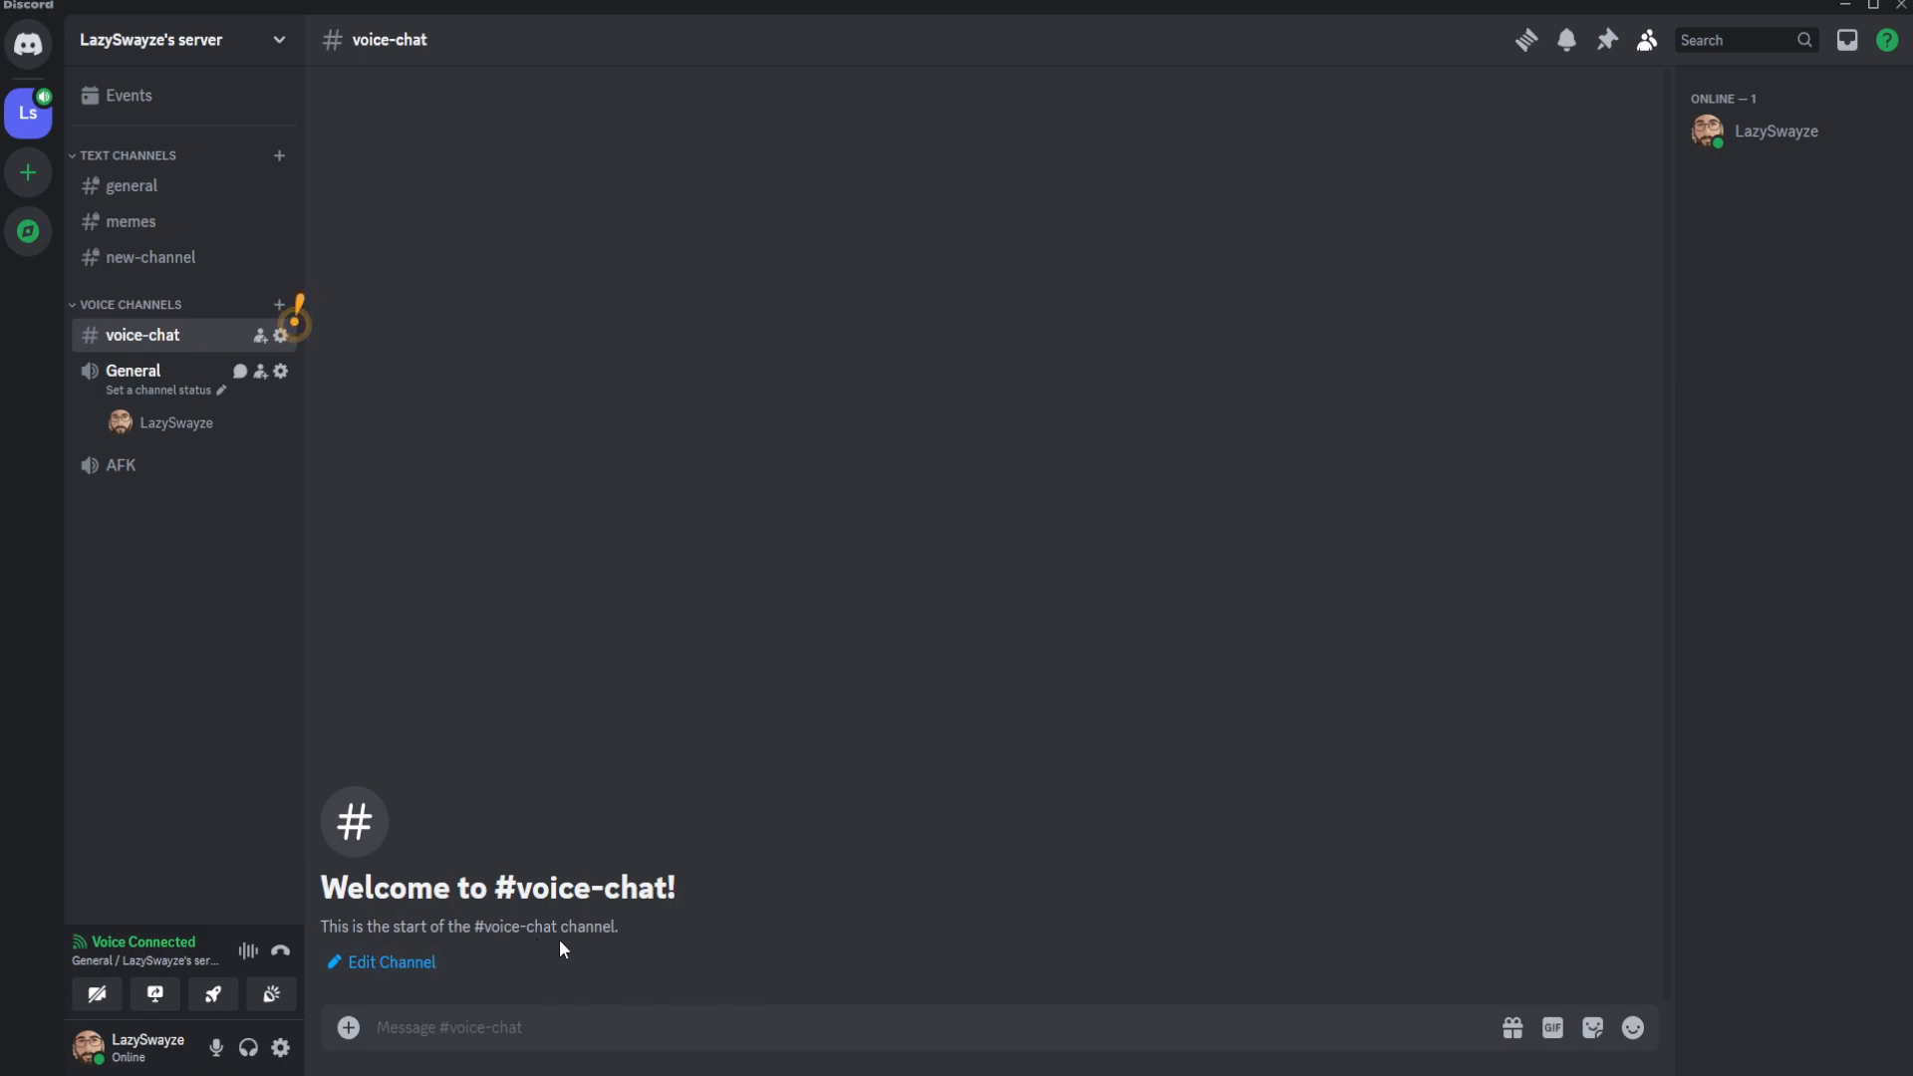
Check the overview settings of the voice-chat channel, then return to the server
{"action": "left_click", "coordinate": [406, 963]}
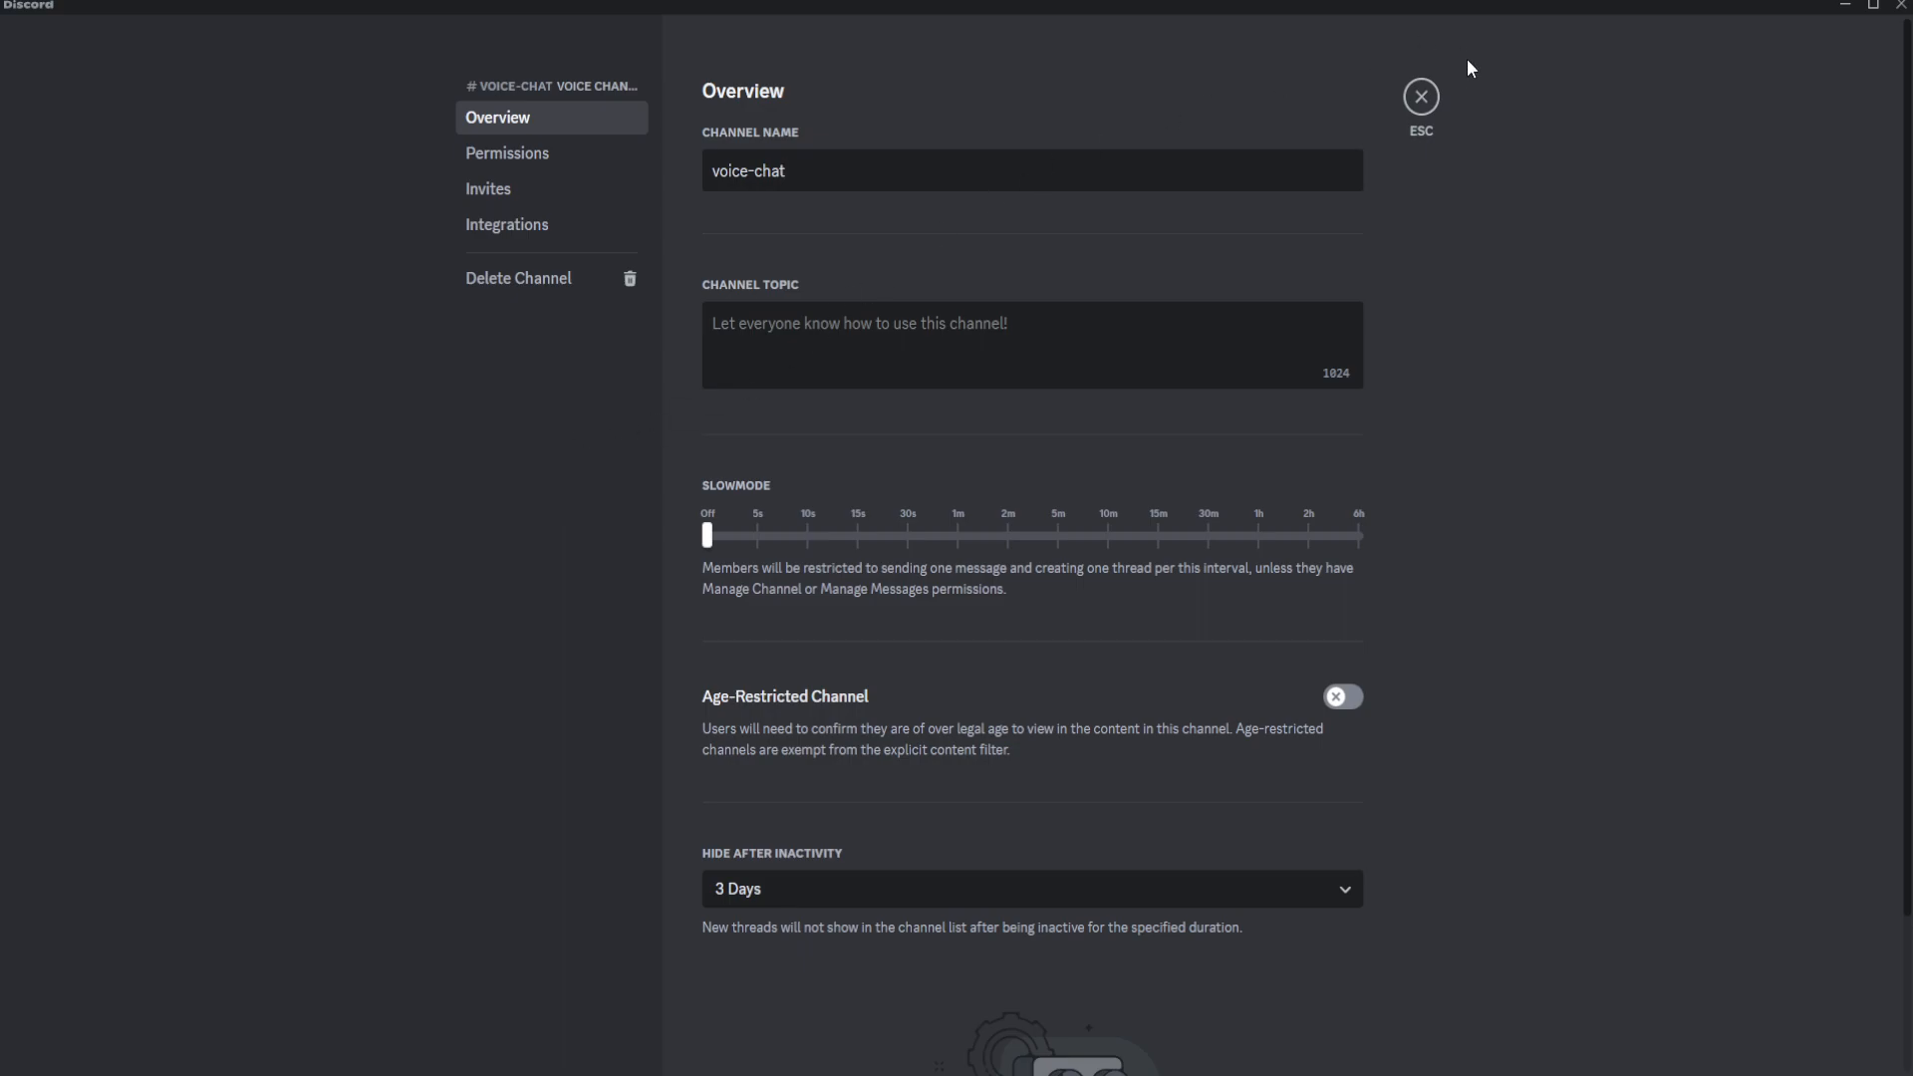
{"action": "left_click", "coordinate": [1420, 97]}
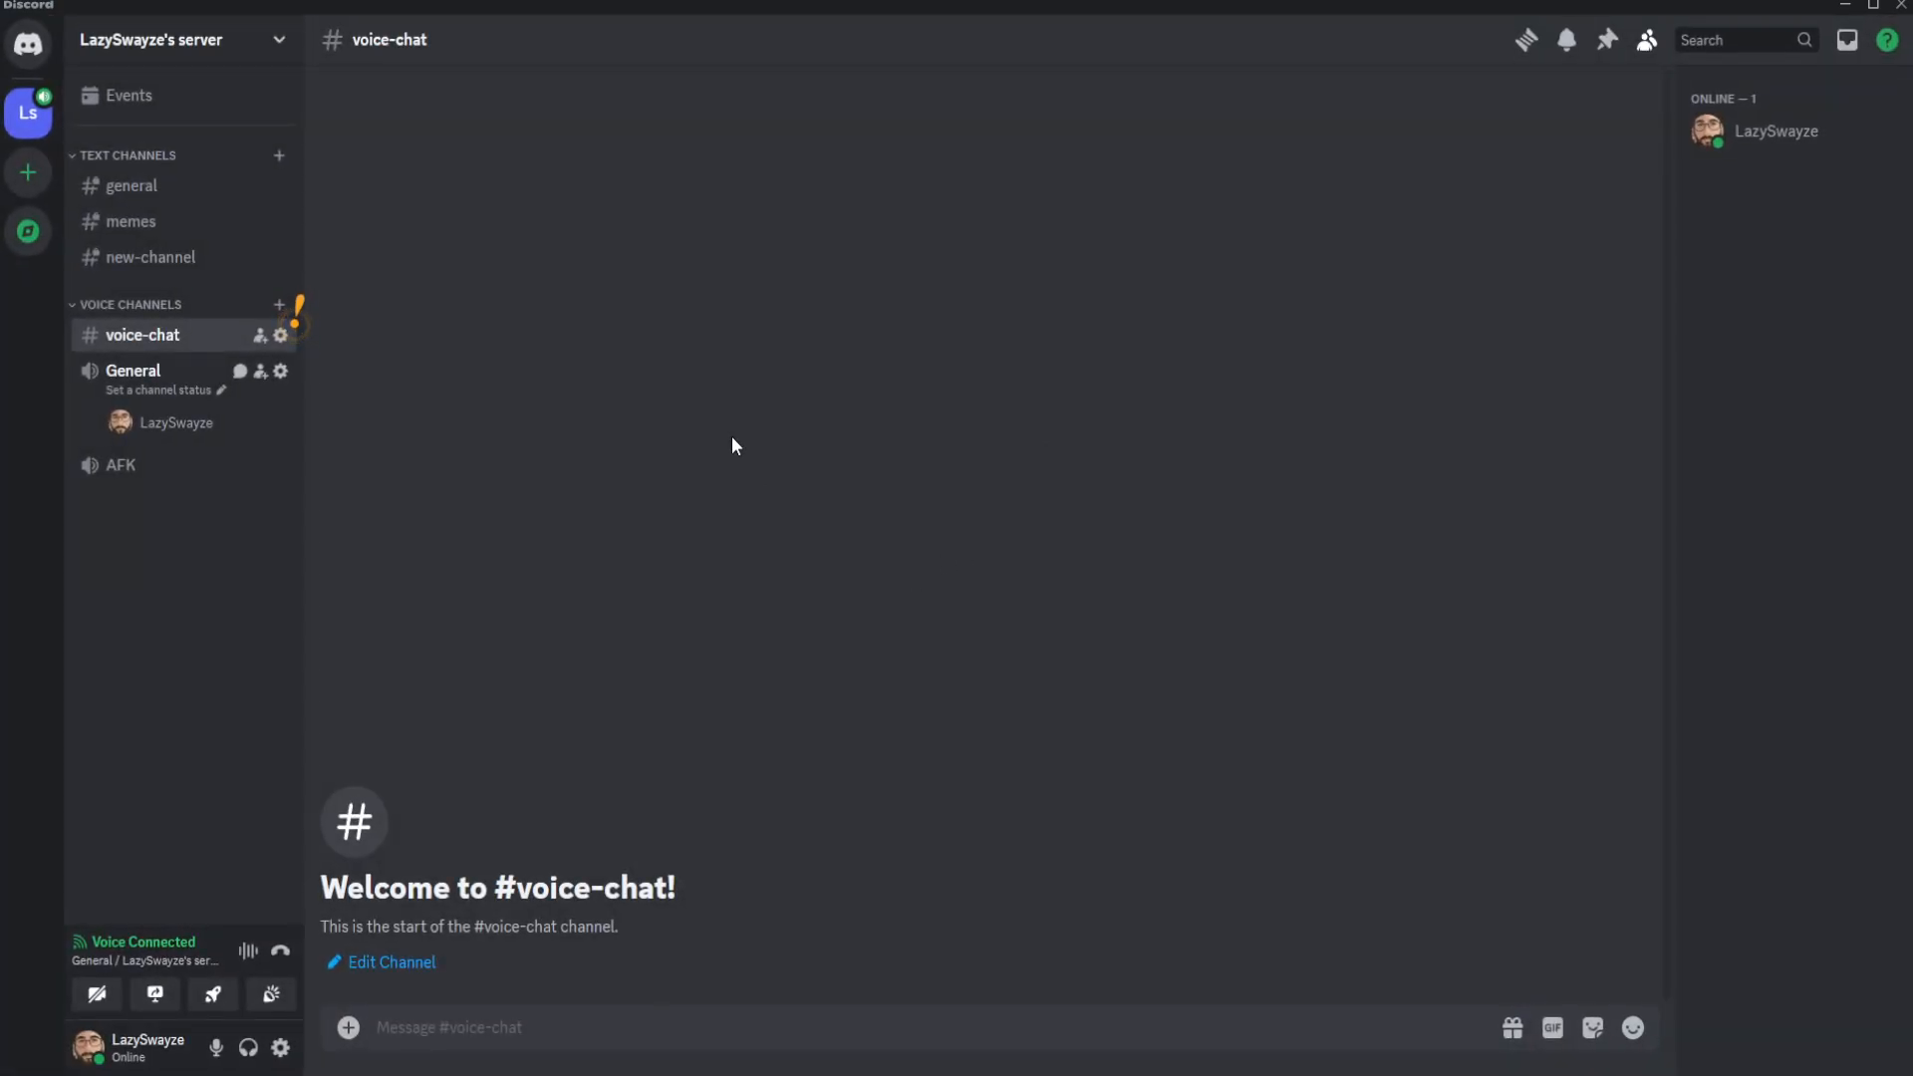